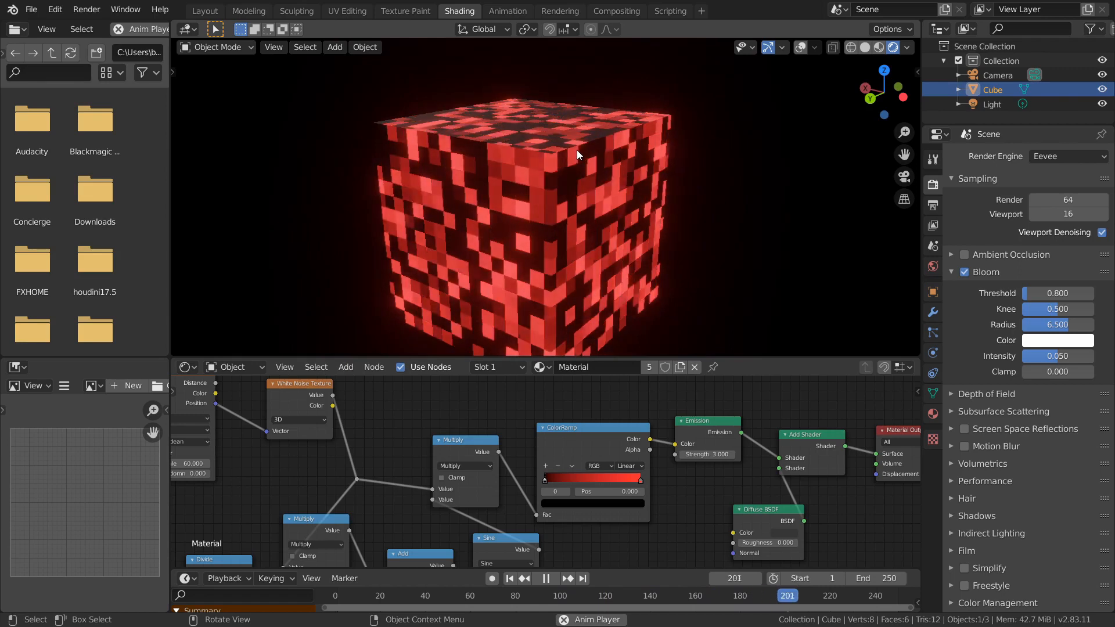
- Examine the finished glowing pixel cube and the full node network of its material
middle_click_drag(575, 122, 667, 123)
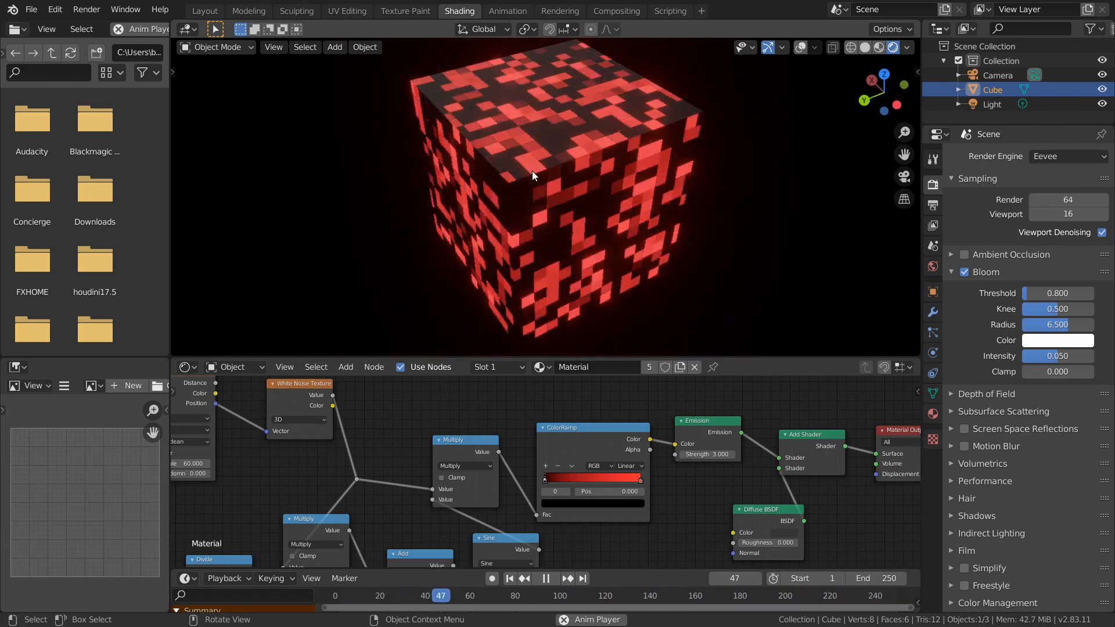
middle_click_drag(532, 171, 552, 165)
scroll(380, 451, "down", 5)
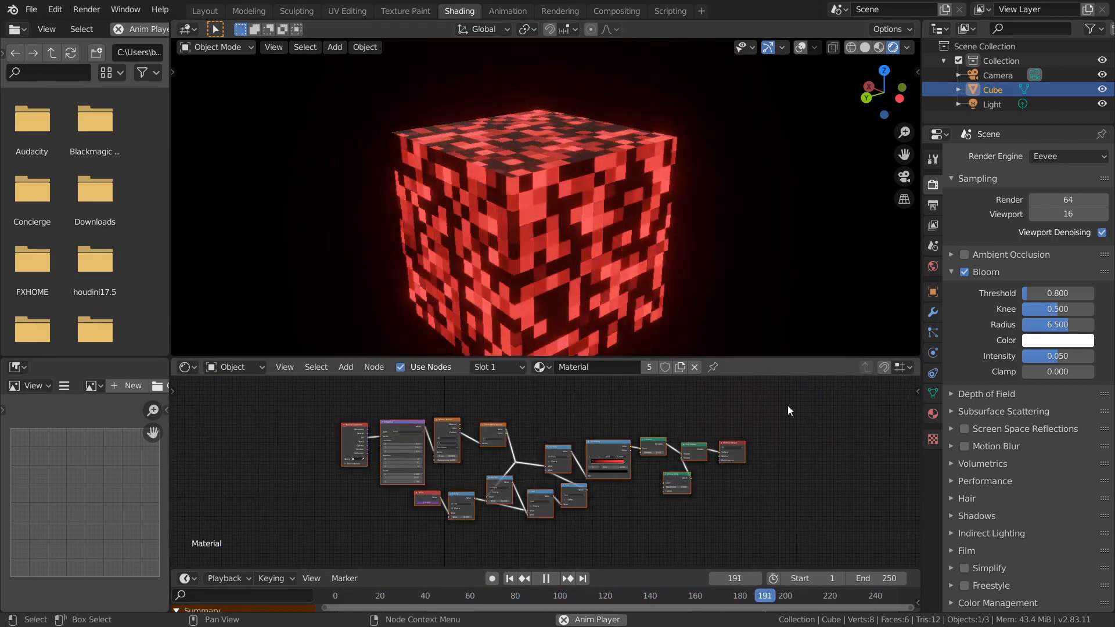
scroll(302, 477, "up", 2)
middle_click_drag(302, 477, 224, 506)
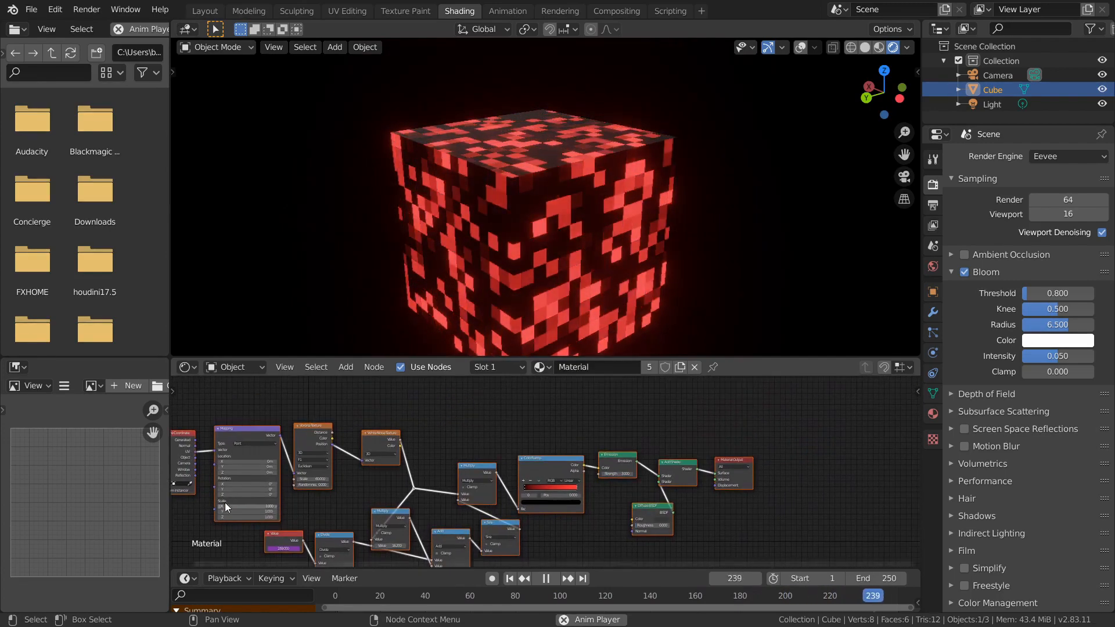
middle_click_drag(399, 465, 493, 450)
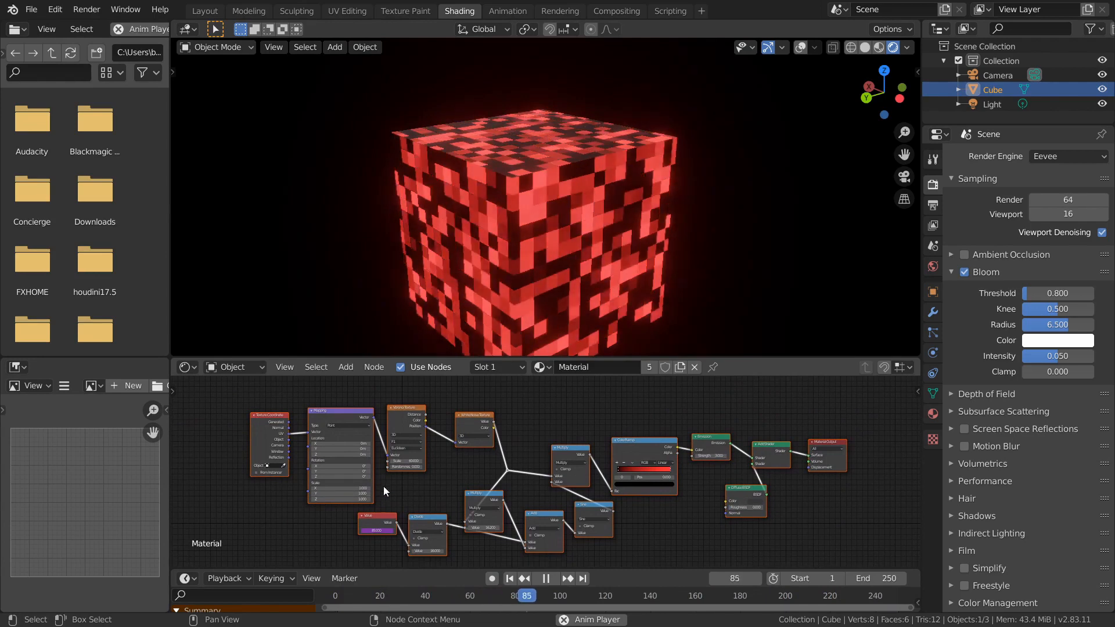
scroll(383, 486, "up", 4)
middle_click_drag(537, 462, 541, 500)
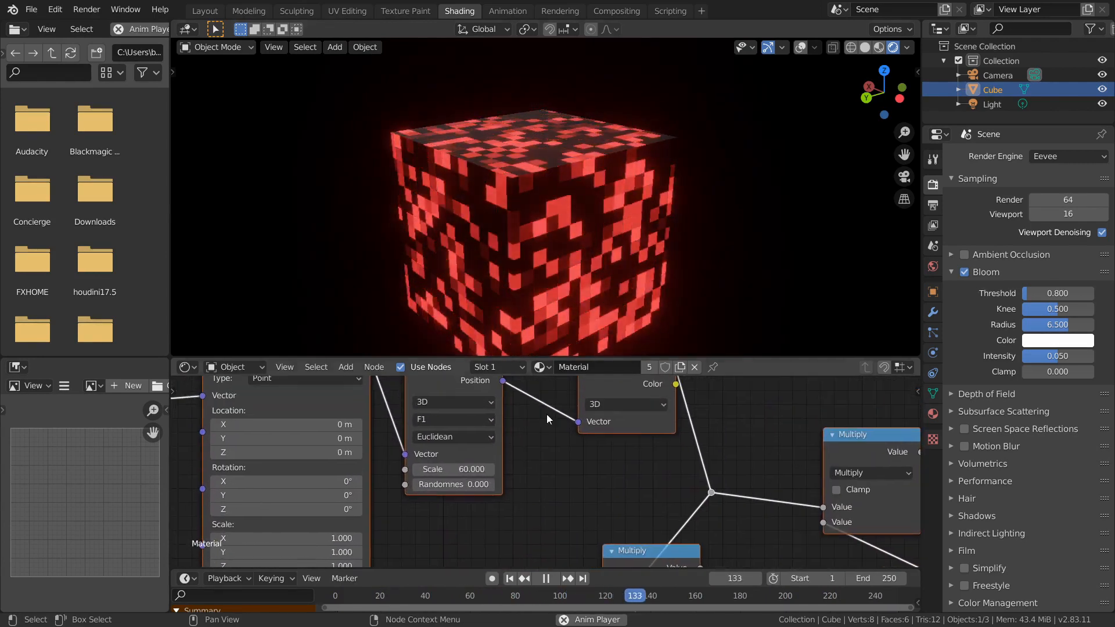
scroll(550, 406, "down", 1)
scroll(508, 283, "down", 1)
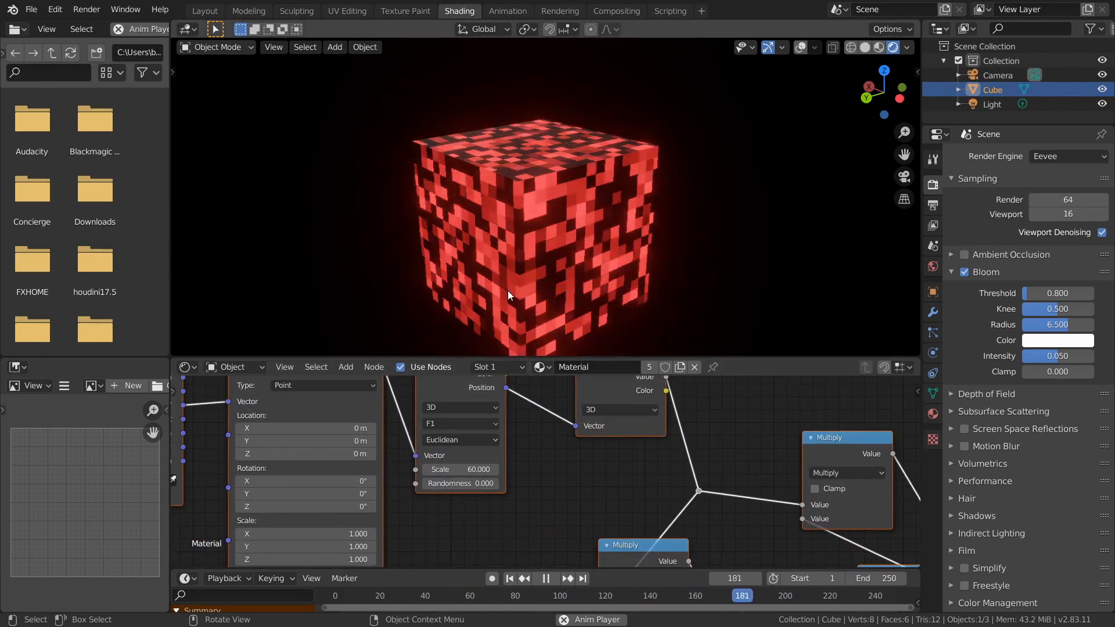
- Try the Voronoi texture's scale at 30 and 15, and restore it to 60
left_click(471, 467)
type("30")
key("Return")
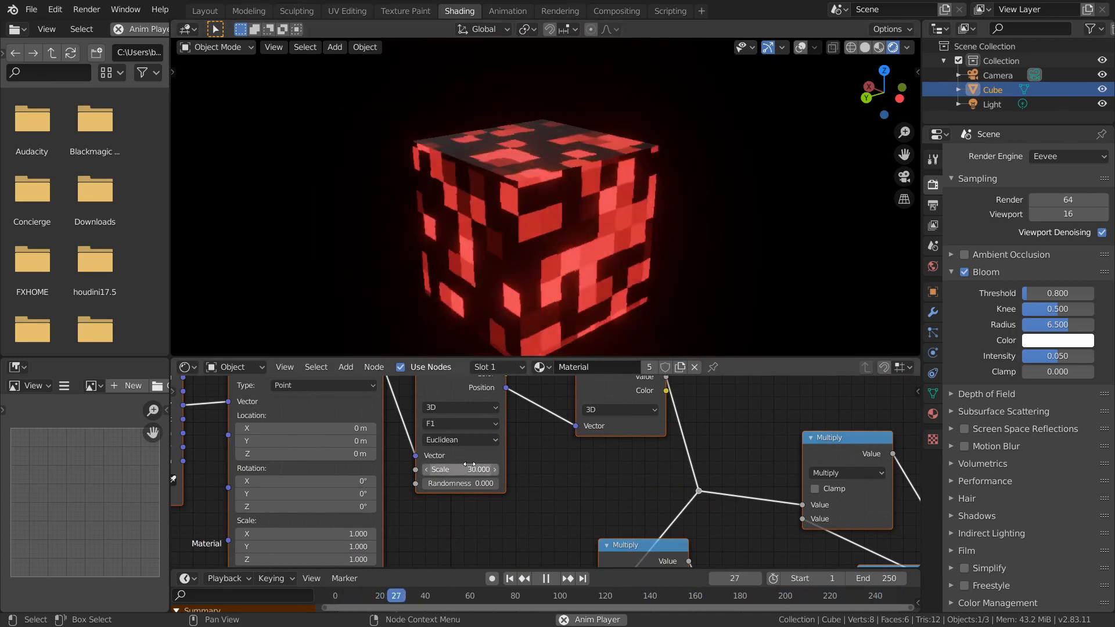
left_click(470, 469)
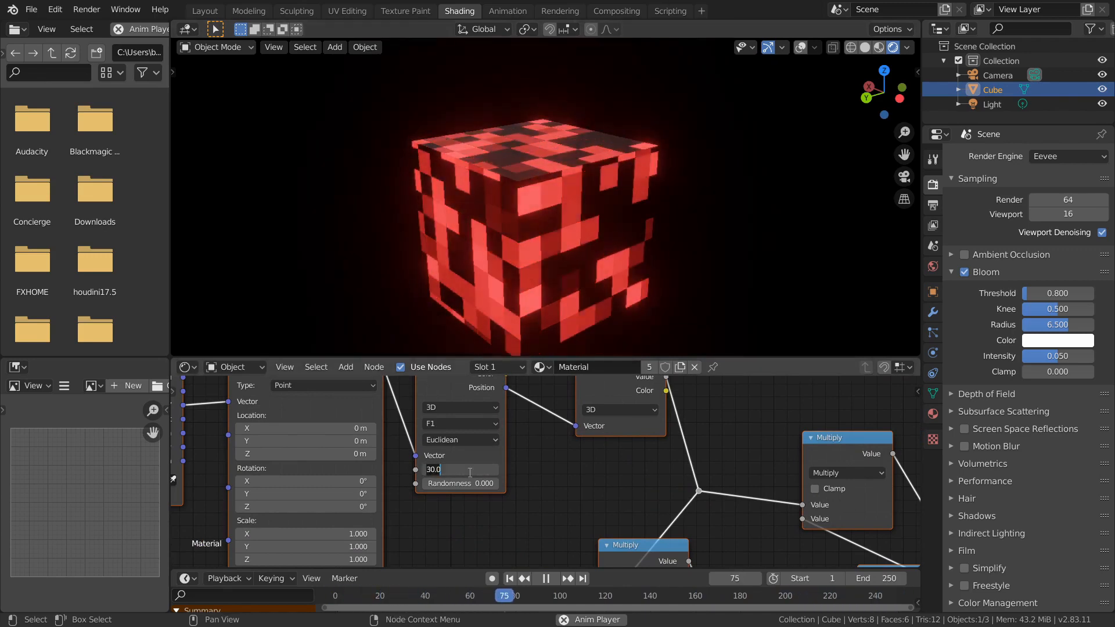
type("15")
key("Return")
left_click(468, 469)
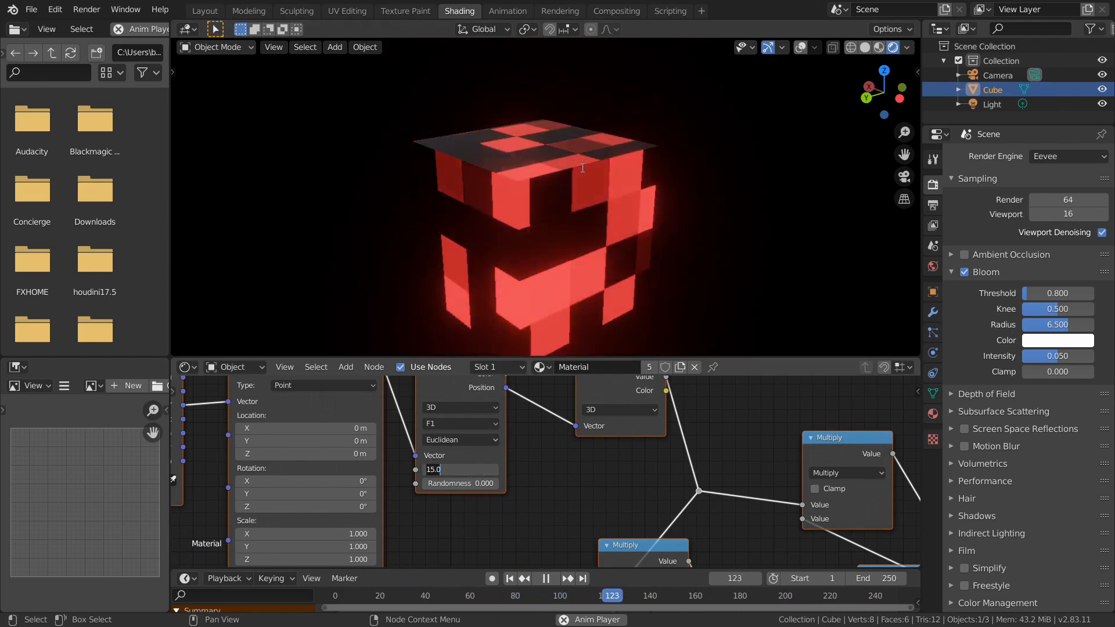
type("60")
key("Return")
- Try divisors of 2 and 50 in the Divide node after the Value node, and set it to 15
middle_click_drag(575, 543, 612, 380)
left_click(541, 517)
type("20")
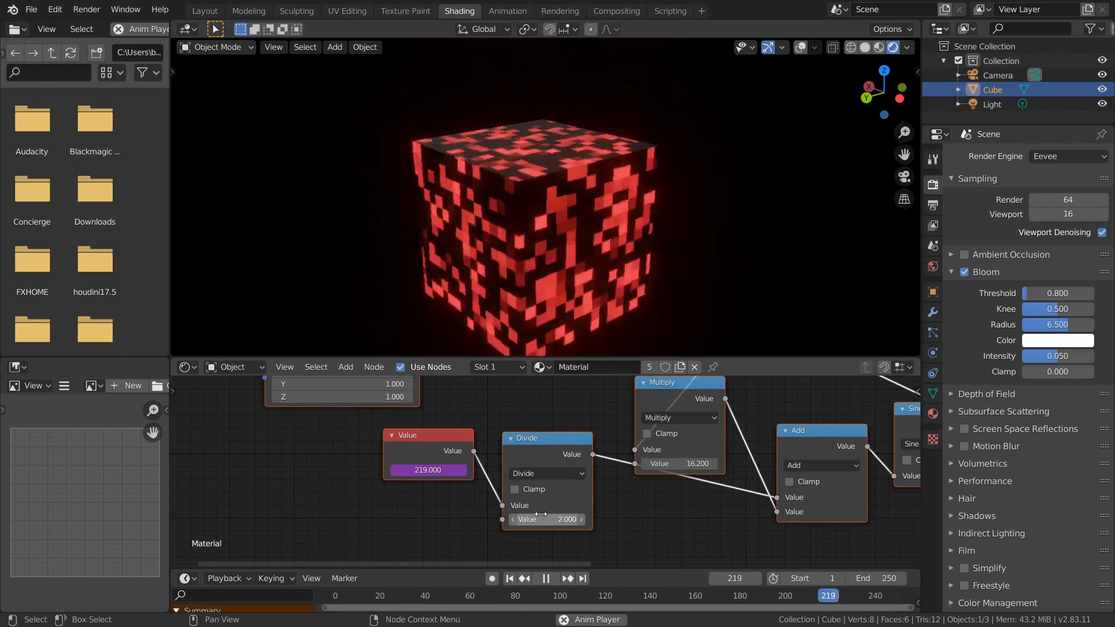
key("Return")
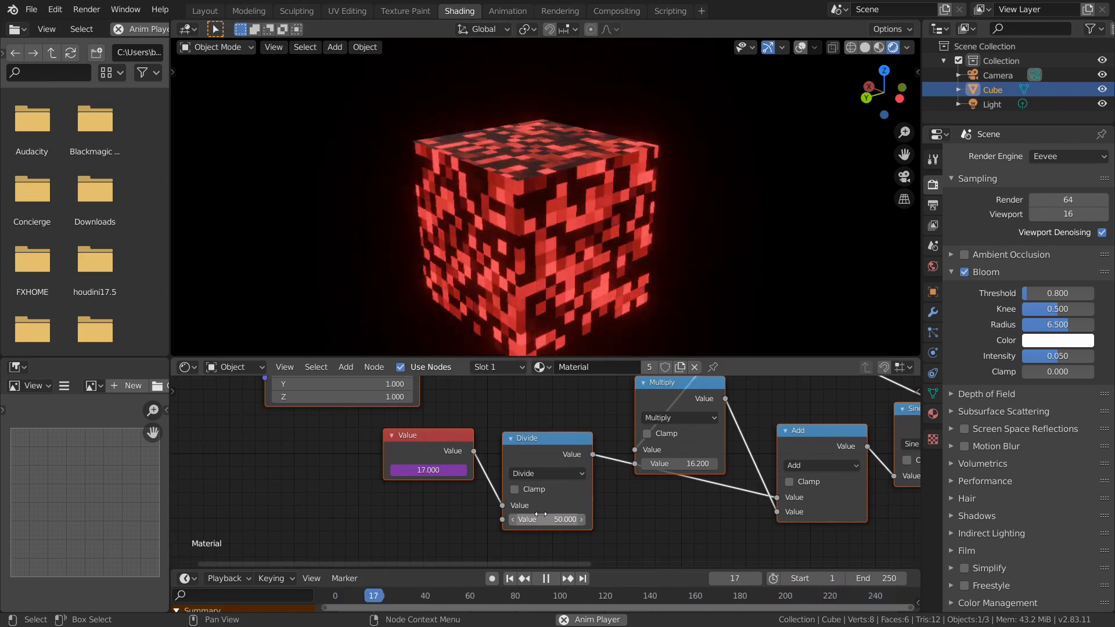
left_click(540, 515)
key("Return")
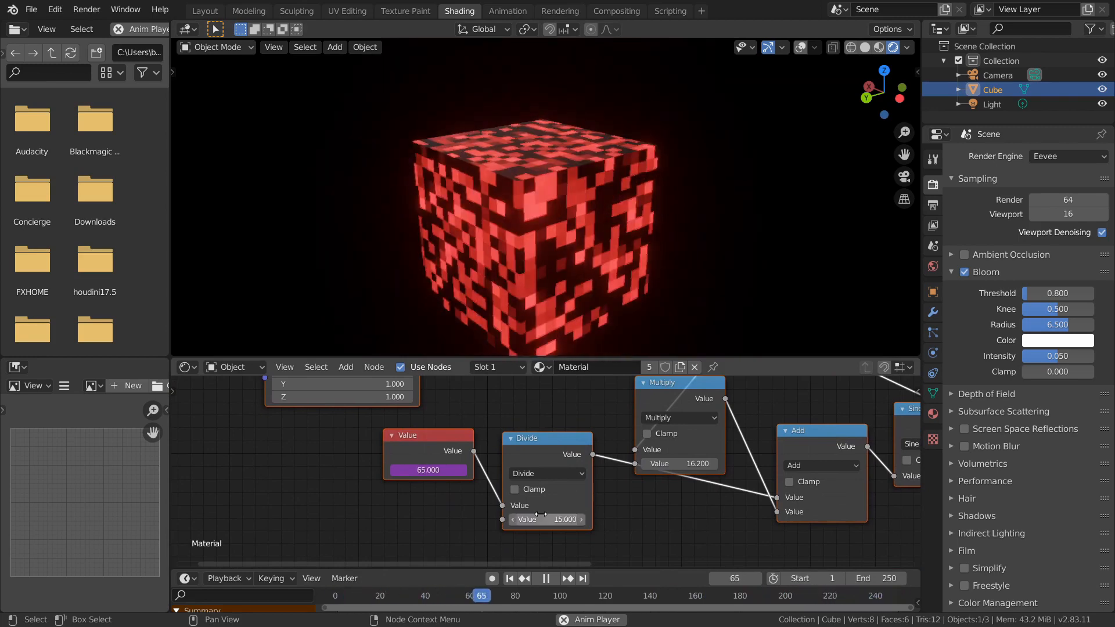
- Try a green middle stop at position 0.190 in the ColorRamp, and remove that stop
middle_click_drag(673, 490, 293, 464)
left_click(599, 478)
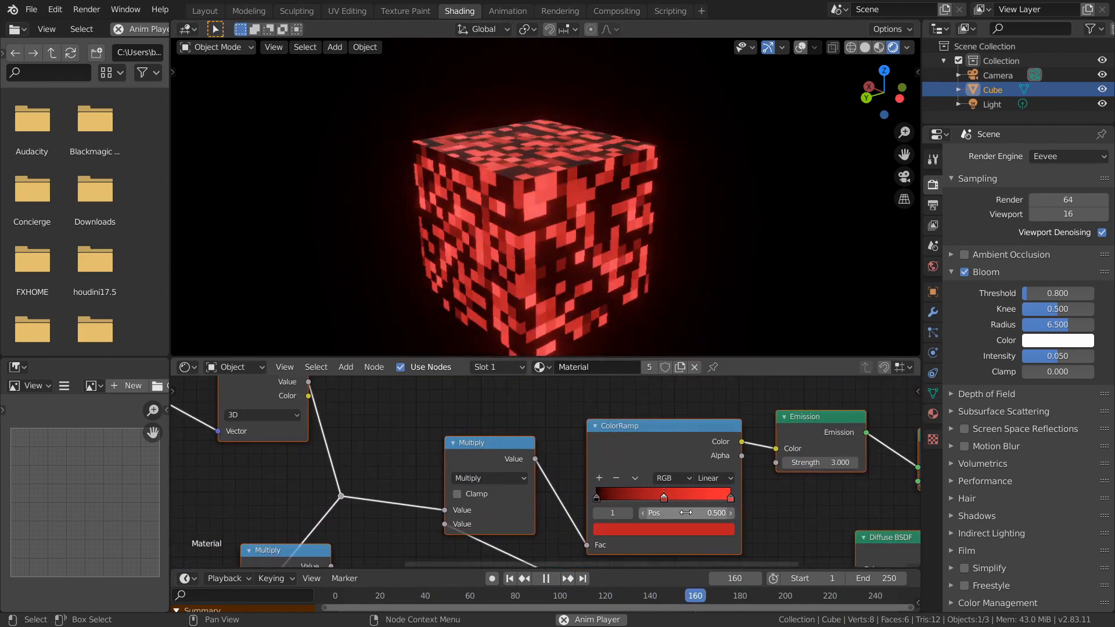
left_click(687, 528)
left_click_drag(646, 424, 615, 384)
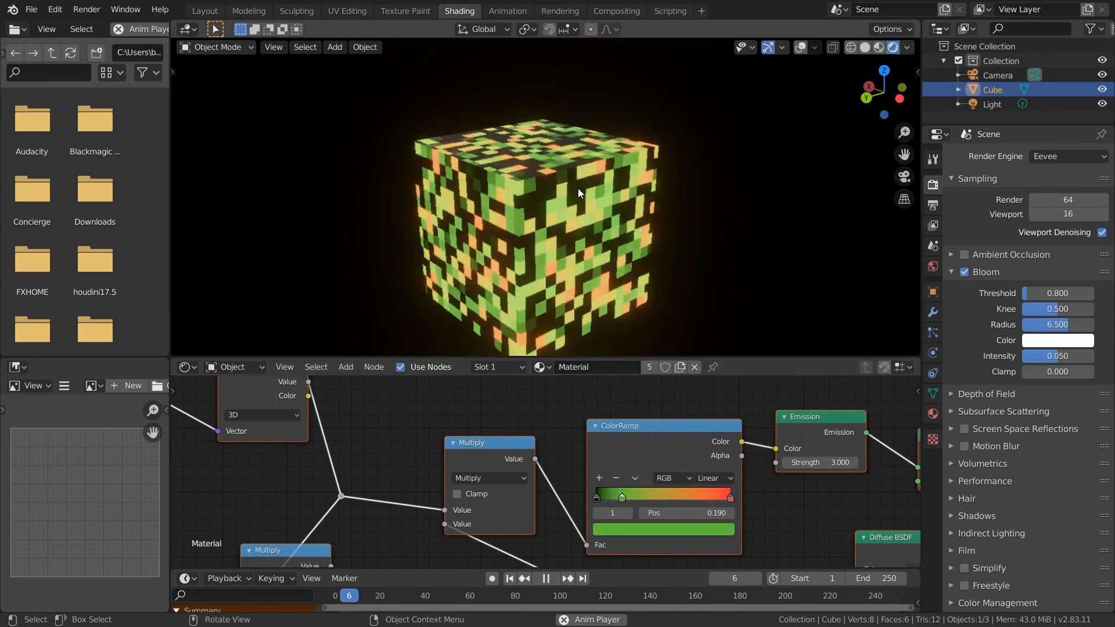
left_click(617, 477)
middle_click_drag(842, 482, 723, 499)
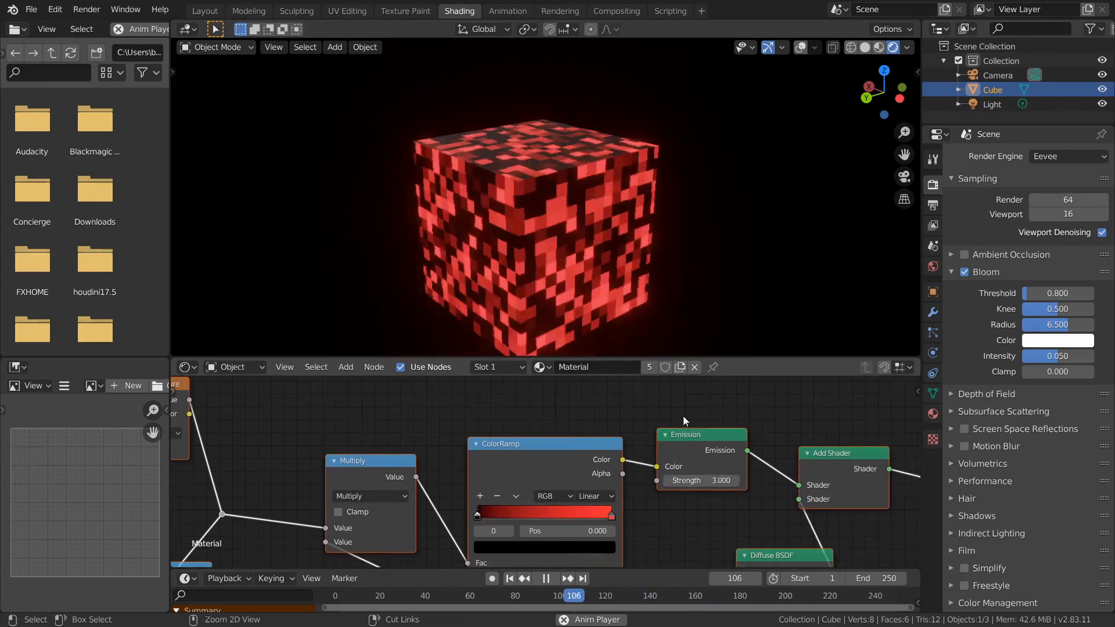
- Add a torus mesh and move it along the X axis so it sits beside the cube
scroll(563, 224, "down", 4)
key("shift+a")
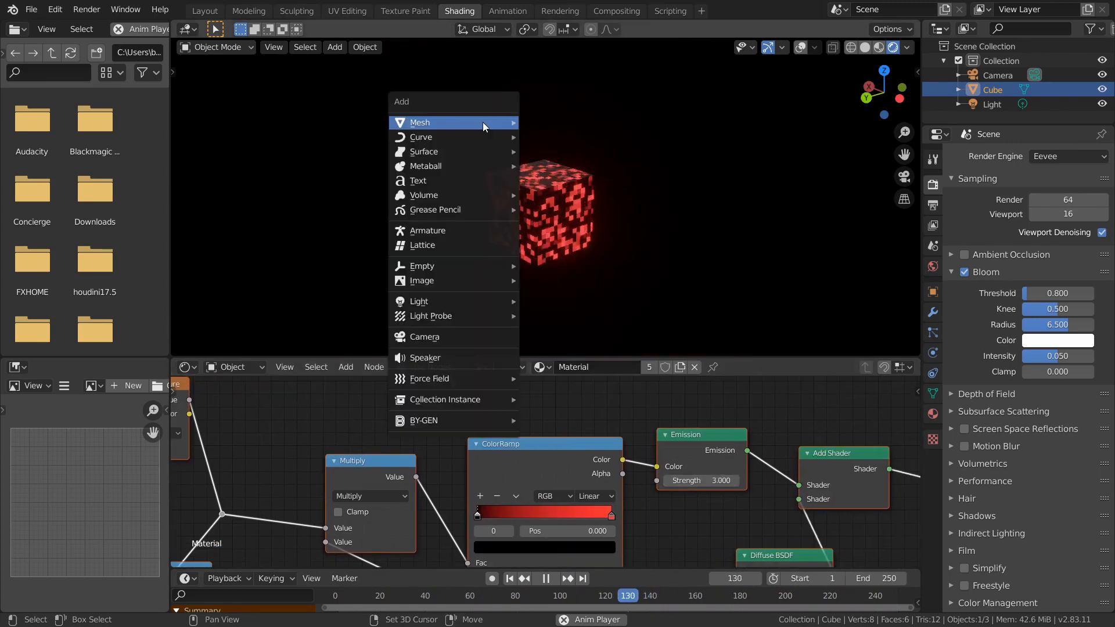
mouse_move(482, 122)
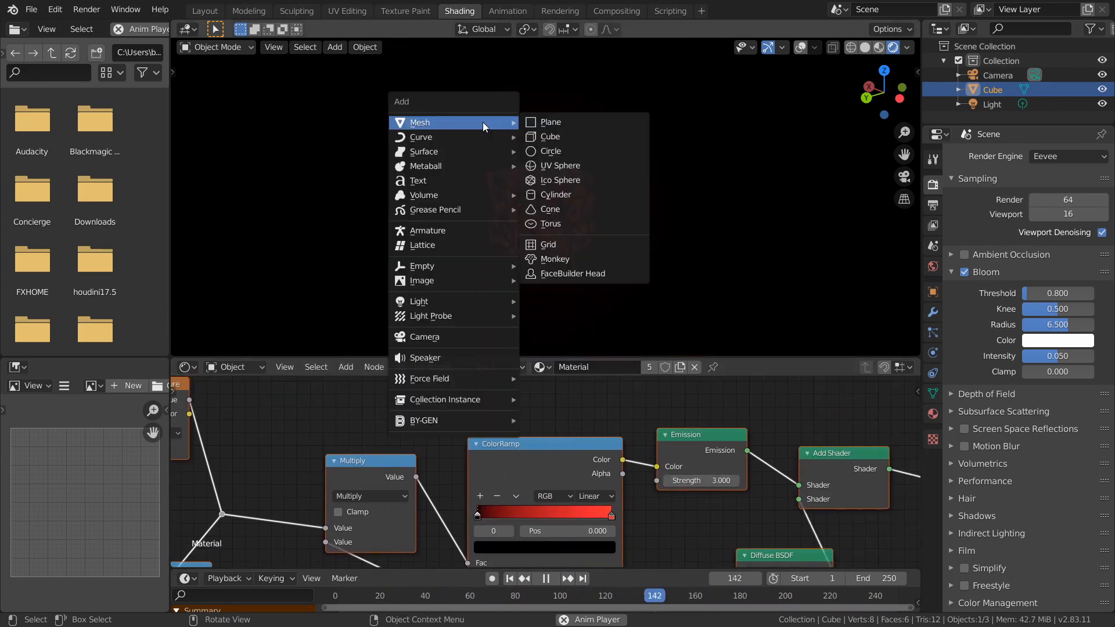
left_click(547, 222)
key("g")
key("x")
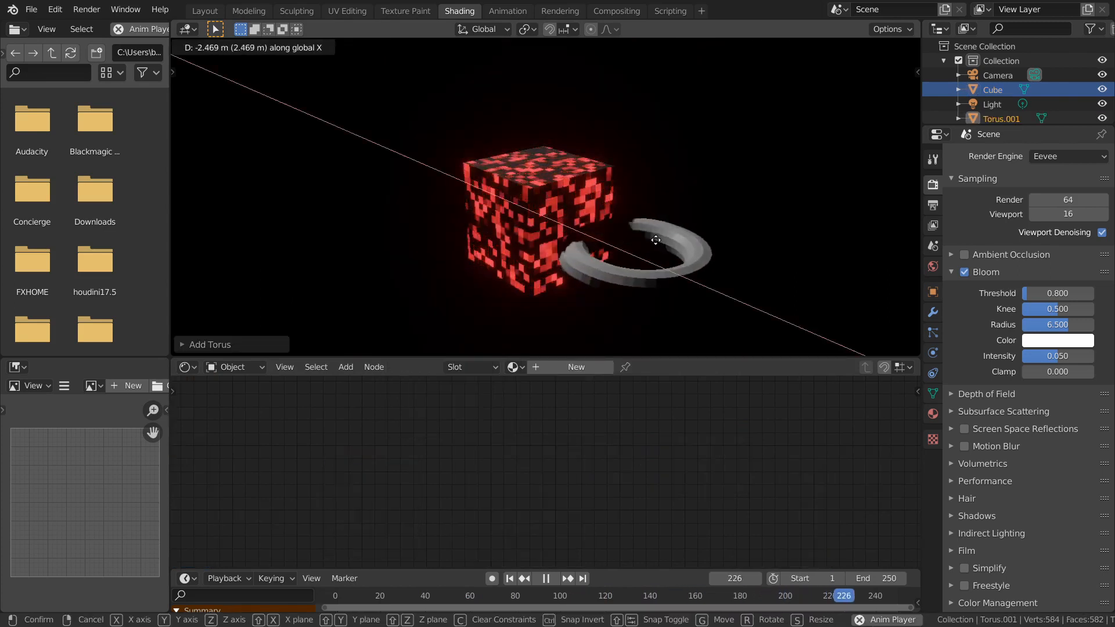
left_click(639, 284)
right_click(632, 279)
left_click(630, 278)
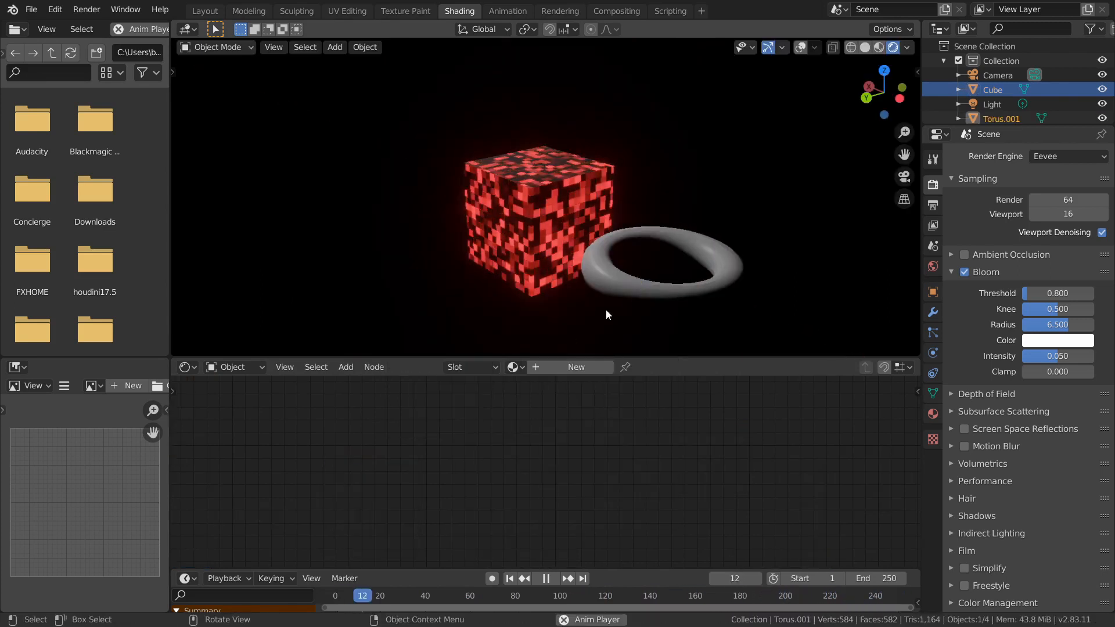
- Assign the cube's existing material to the torus and view both objects
left_click(513, 367)
left_click(532, 385)
middle_click_drag(636, 287, 682, 263)
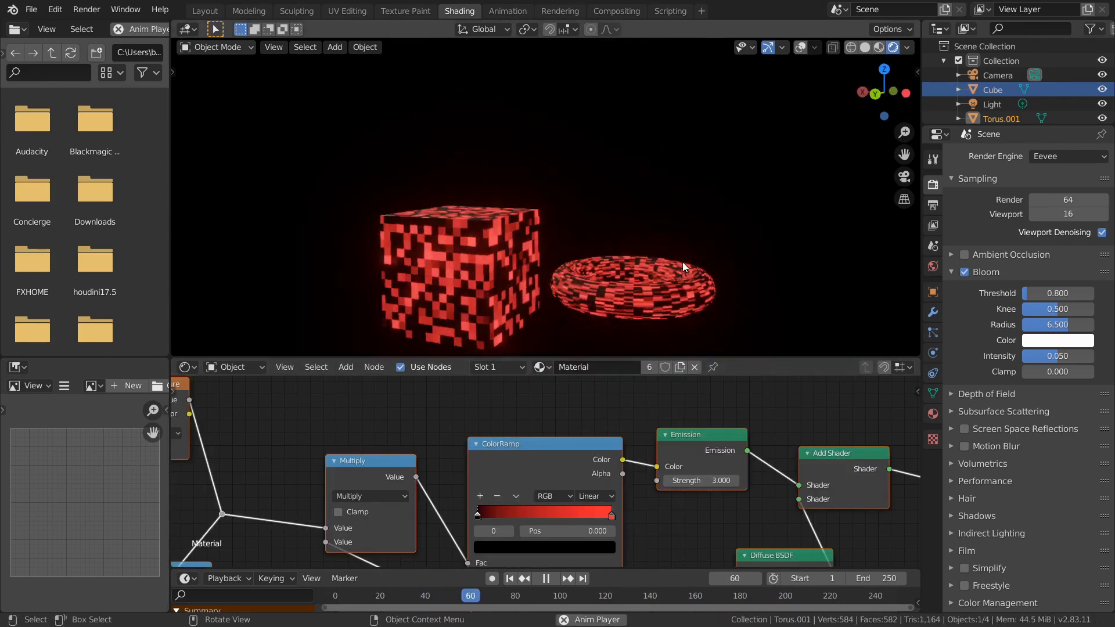
scroll(653, 287, "up", 2)
- Delete the torus and the cube from the scene
left_click(595, 291)
key("x")
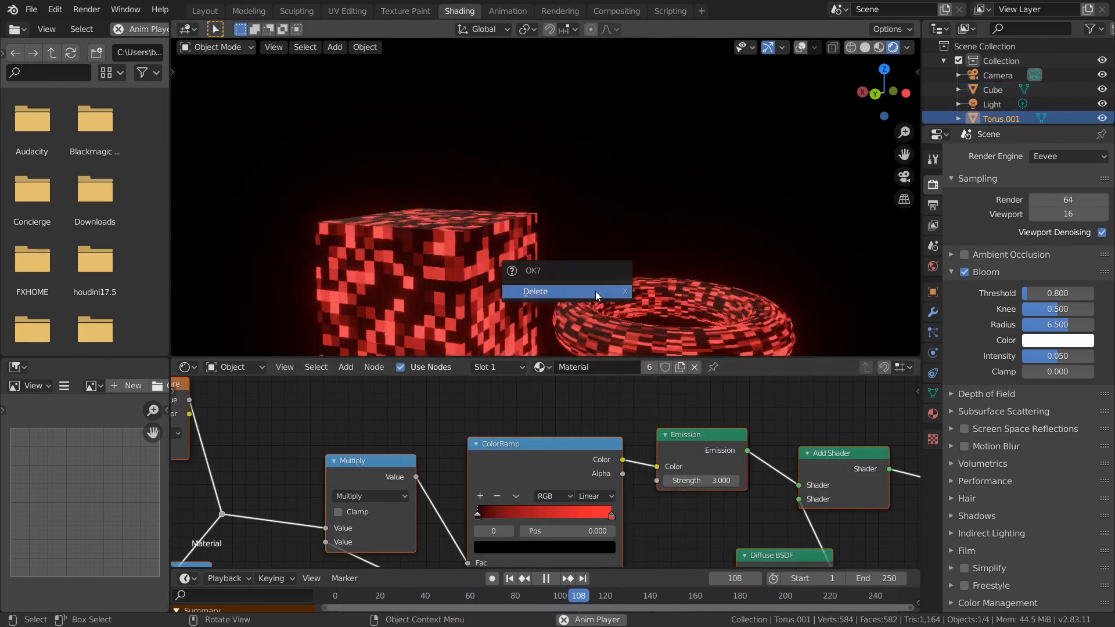
left_click(595, 291)
left_click(465, 274)
key("x")
left_click(465, 272)
- Start a new file without saving the changes to the demo scene
key("ctrl+n")
left_click(464, 272)
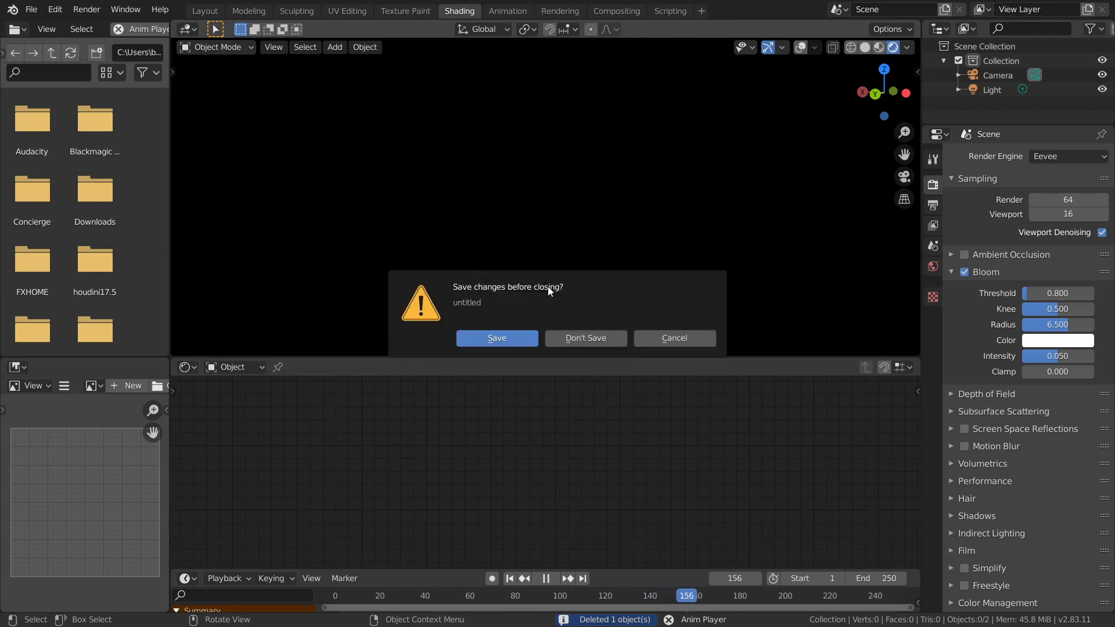
left_click(616, 336)
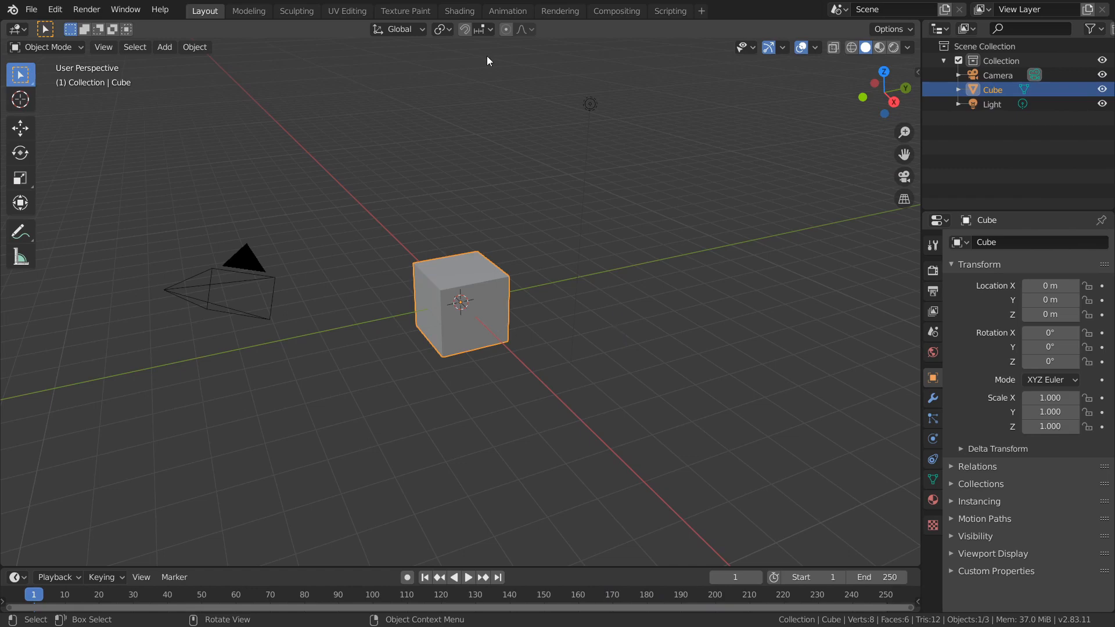
- Switch to the Shading workspace with rendered viewport shading, and display the scene's render properties
left_click(459, 11)
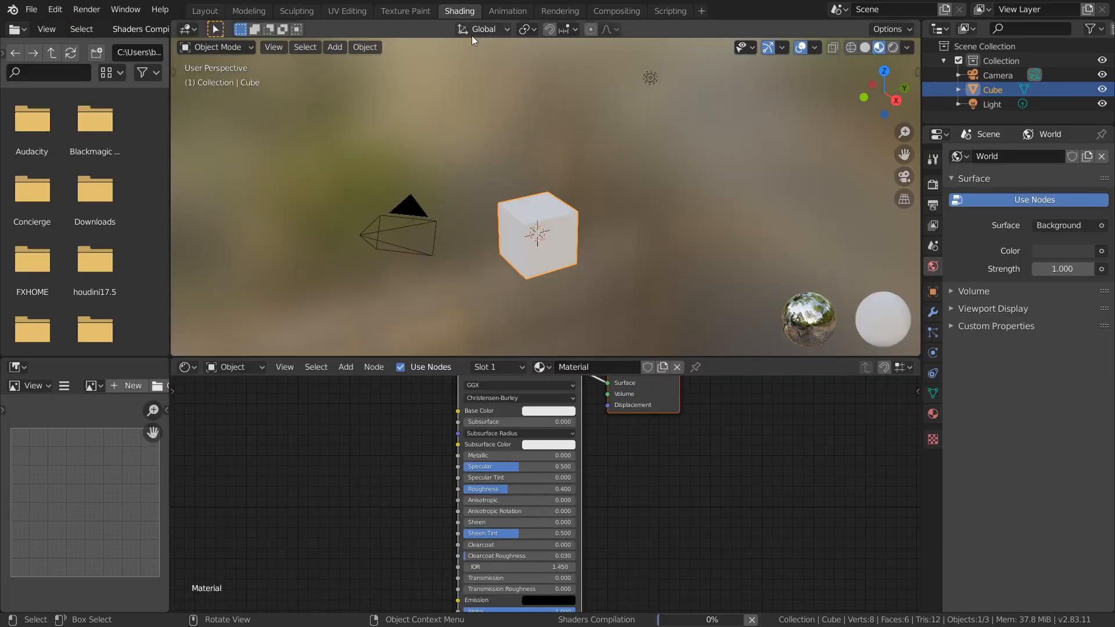
left_click(894, 47)
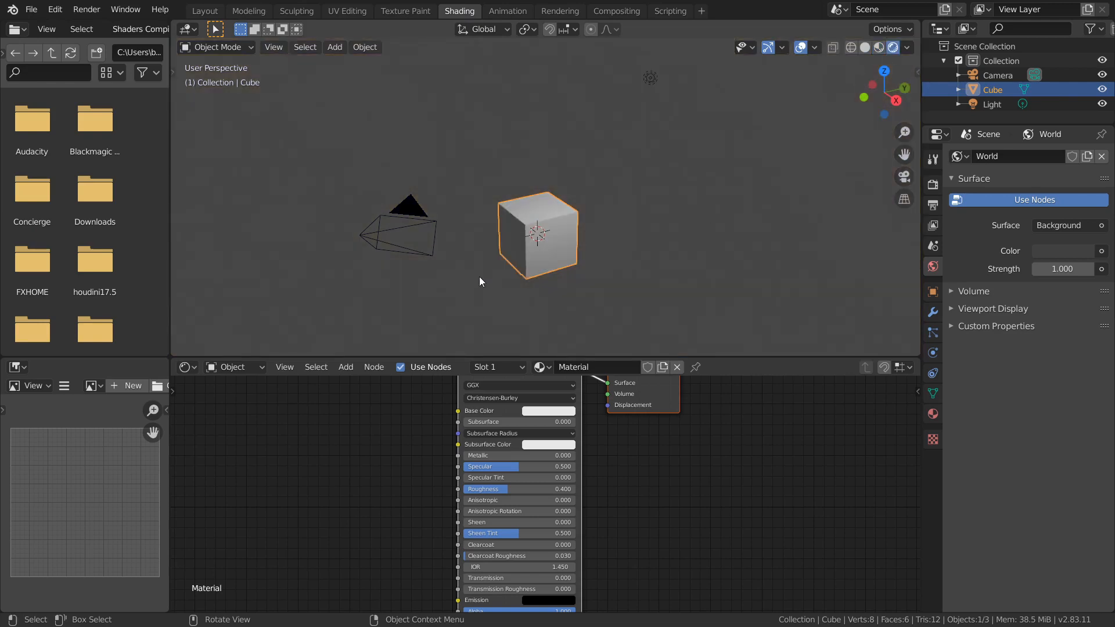
scroll(551, 197, "up", 5)
left_click(938, 184)
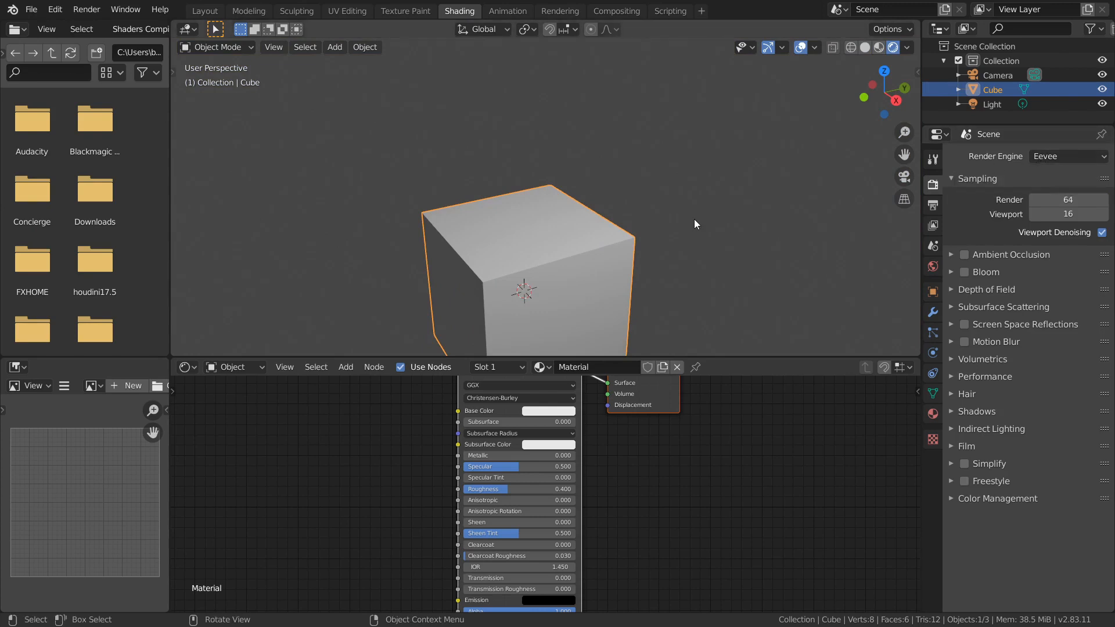
right_click(564, 263, "shift")
middle_click_drag(564, 261, 564, 175, "shift")
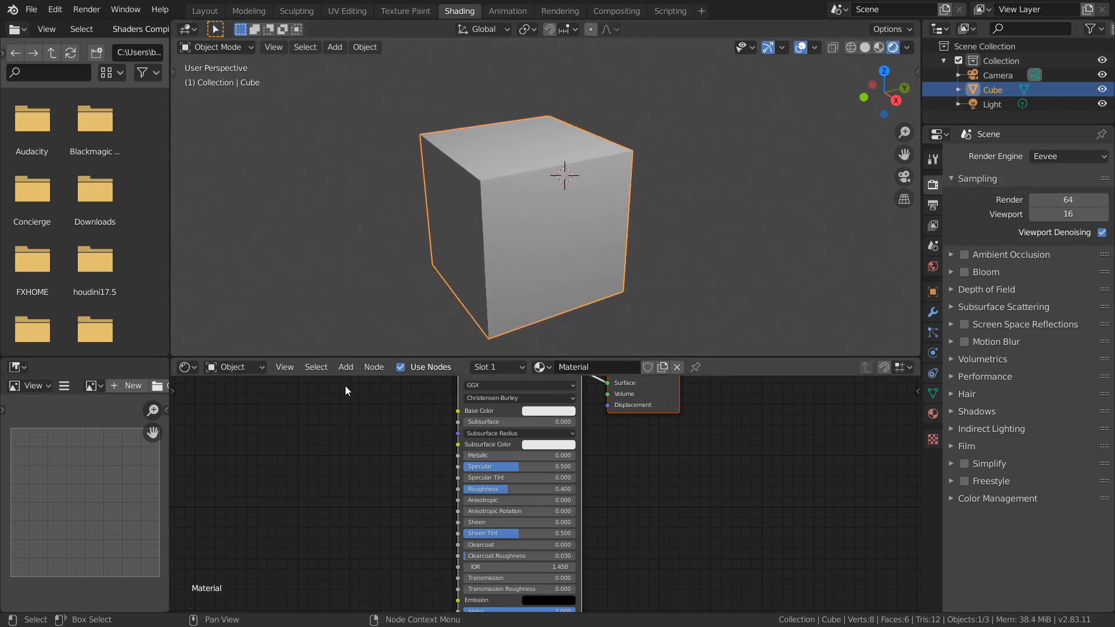
- Delete the default Principled BSDF node, leaving only the Material Output
middle_click_drag(374, 410, 419, 495)
left_click_drag(469, 480, 549, 429)
key("Delete")
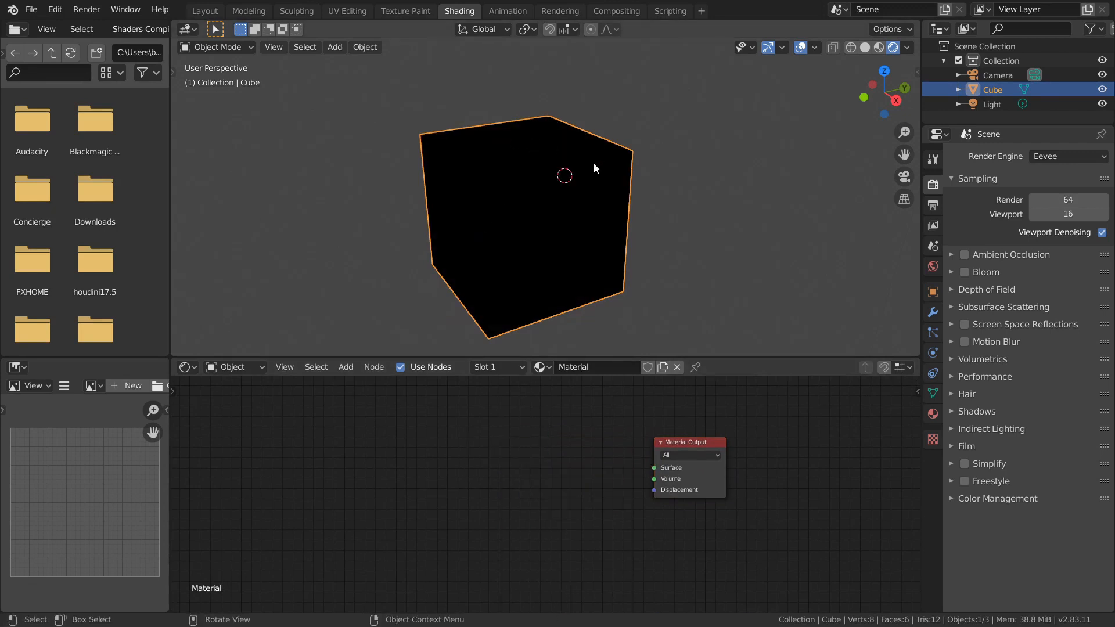
- Add a White Noise Texture node and place it before the Material Output
scroll(451, 448, "up", 4)
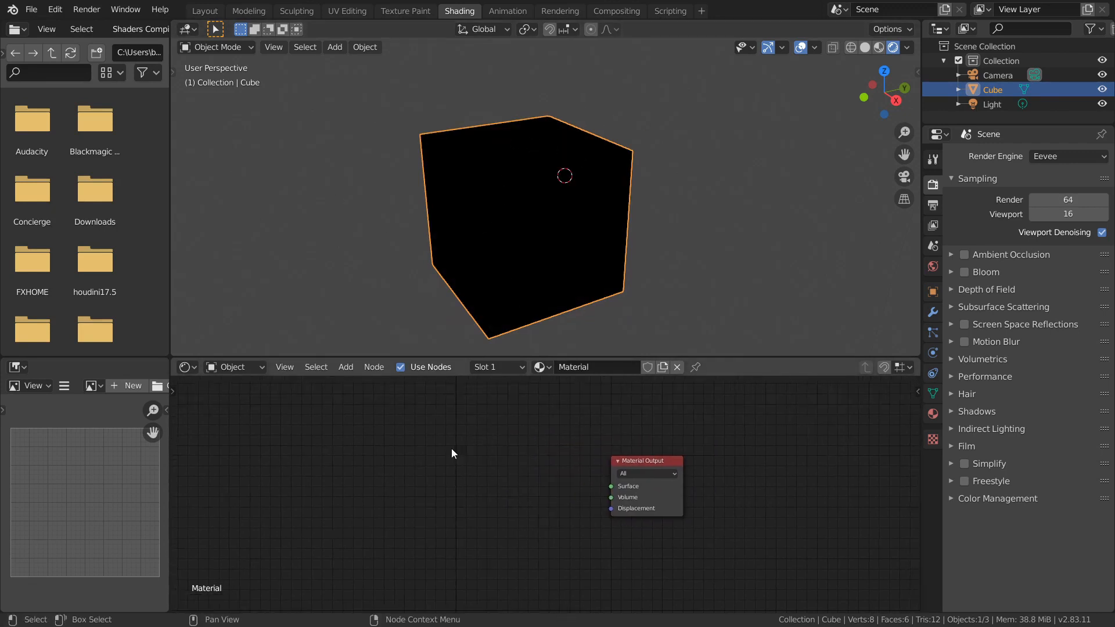
middle_click_drag(504, 422, 558, 431)
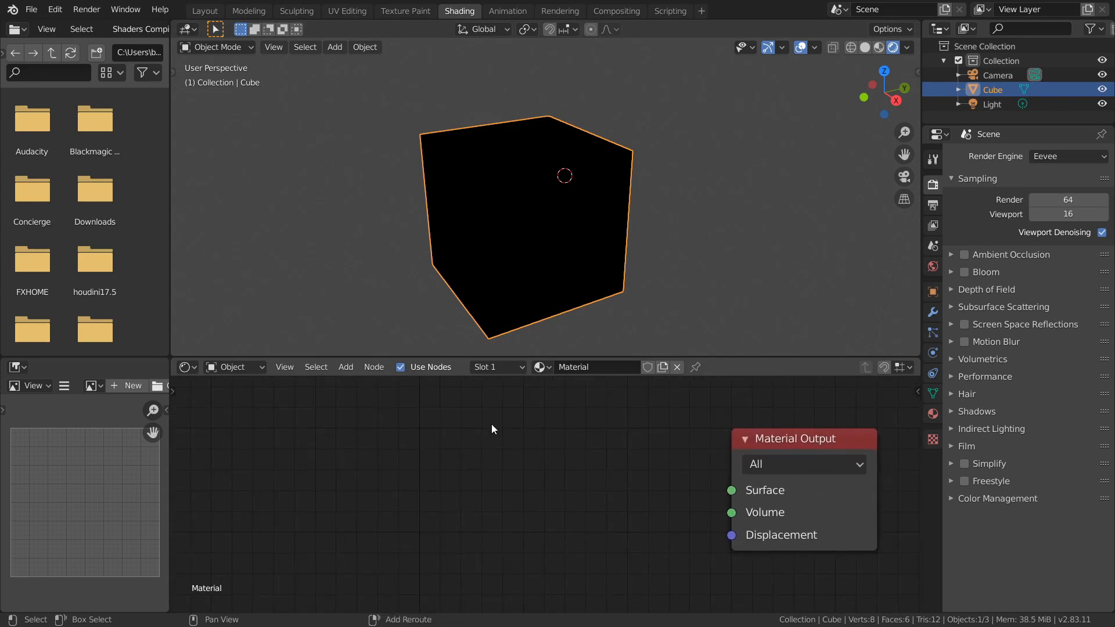
key("shift+a")
left_click(490, 420)
type("white")
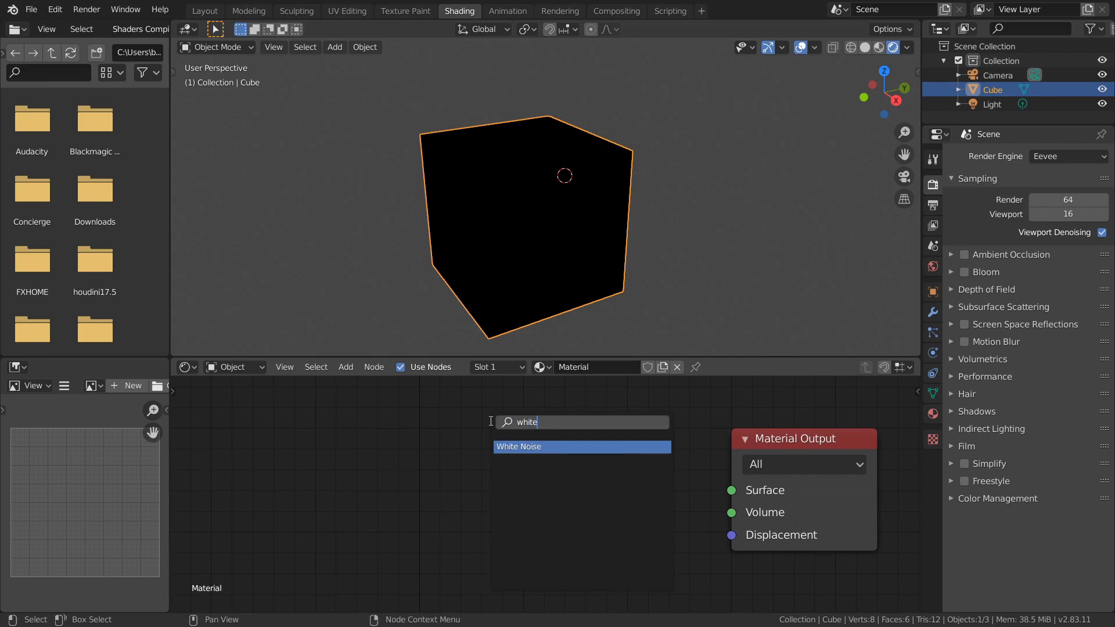
key("Return")
left_click(489, 420)
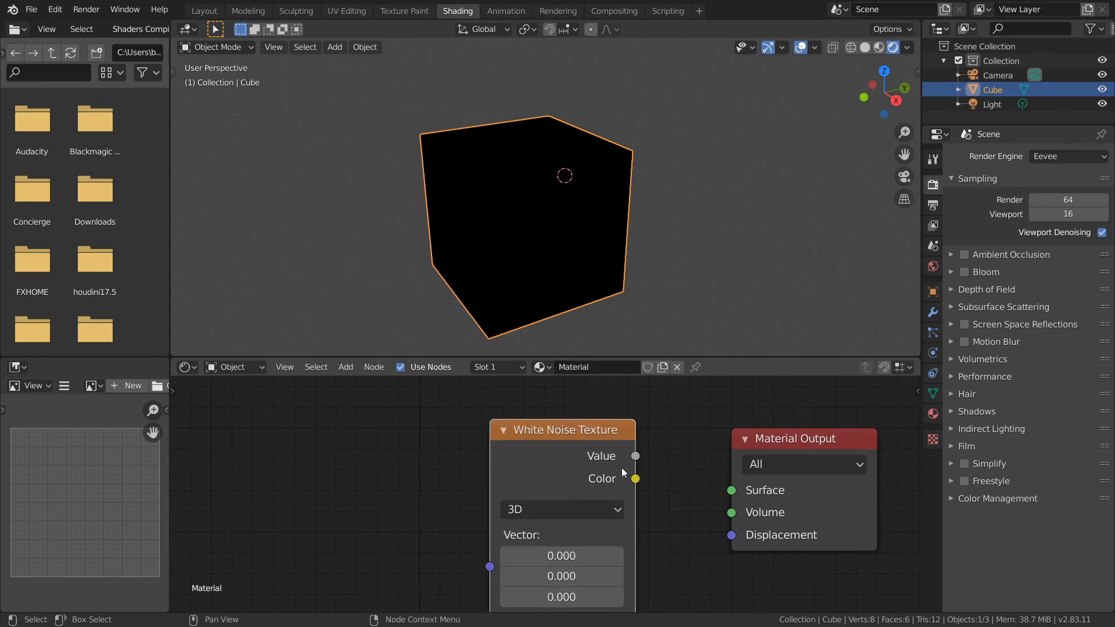
- Connect the White Noise Texture's Value output to the Material Output's Surface input and inspect the cube
middle_click_drag(621, 468, 546, 448)
left_click_drag(662, 482, 661, 477)
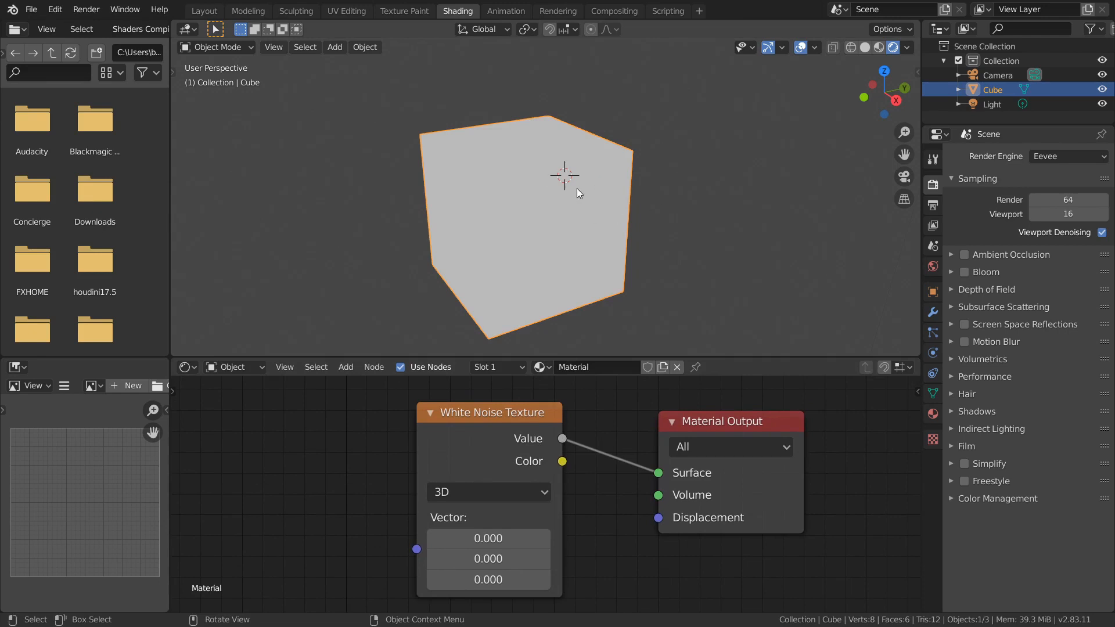
scroll(543, 185, "up", 6)
scroll(531, 174, "down", 4)
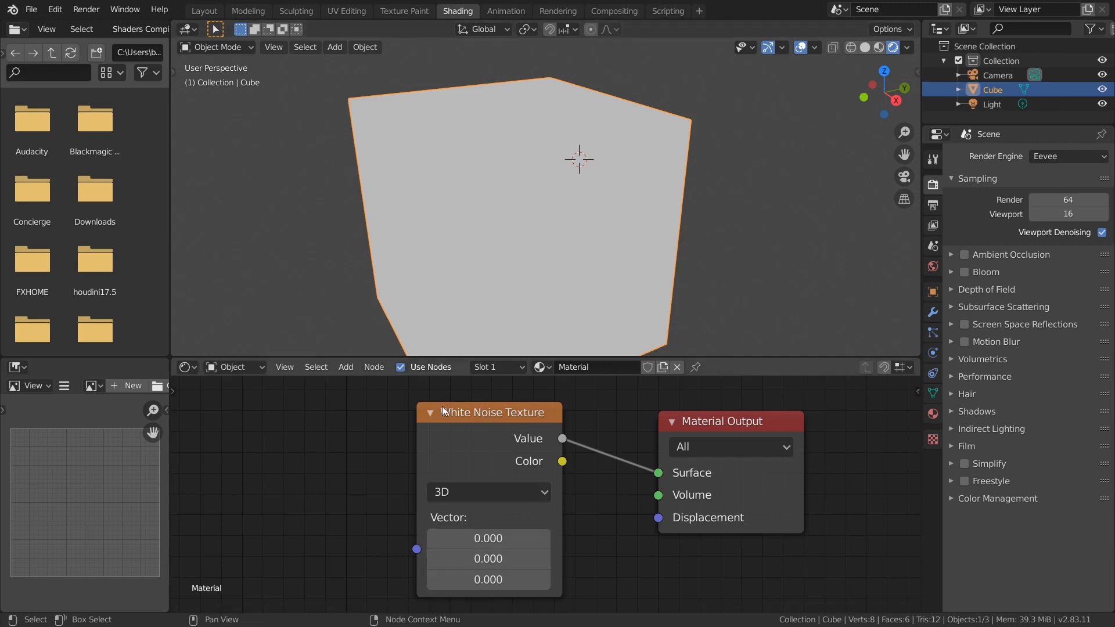
- Add a Texture Coordinate and Mapping setup for the White Noise Texture, and delete the accompanying Image Texture node
middle_click_drag(465, 422, 512, 438)
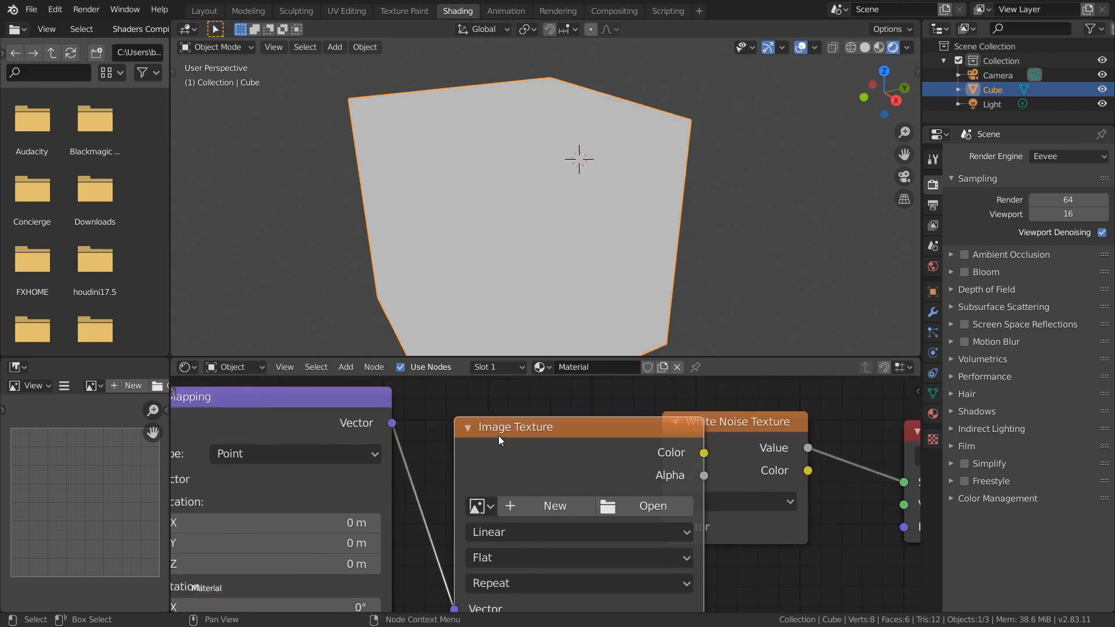
key("x")
scroll(499, 436, "down", 2)
scroll(499, 435, "down", 1)
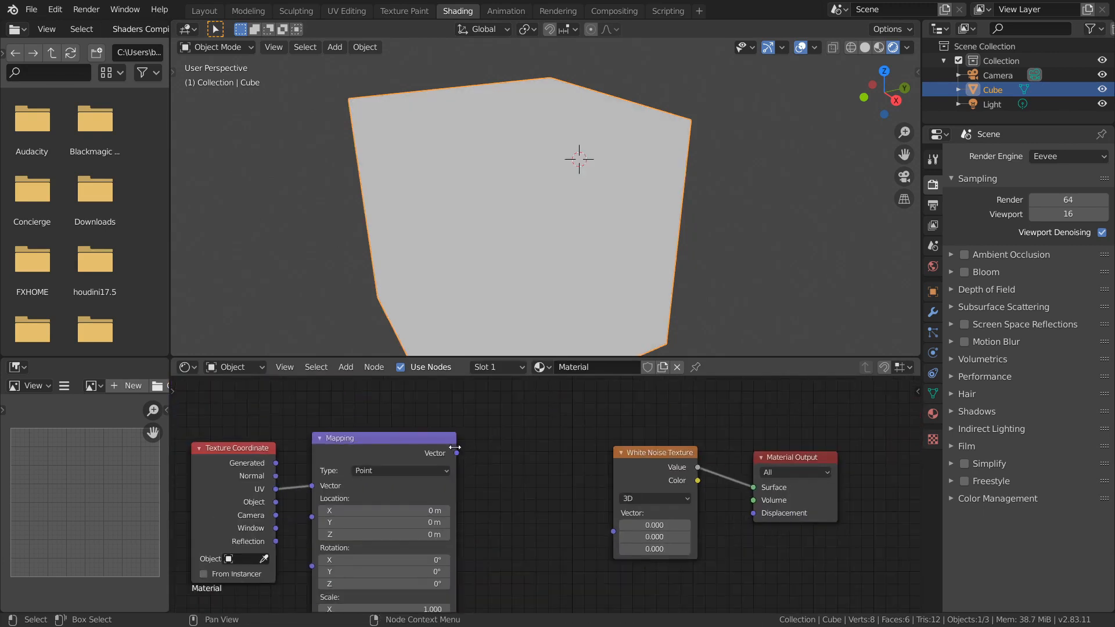
- Connect the Mapping node's Vector output to the White Noise Texture's Vector input, and move Mapping and Texture Coordinate closer to it
left_click_drag(457, 452, 613, 513)
left_click_drag(532, 554, 232, 486)
key("g")
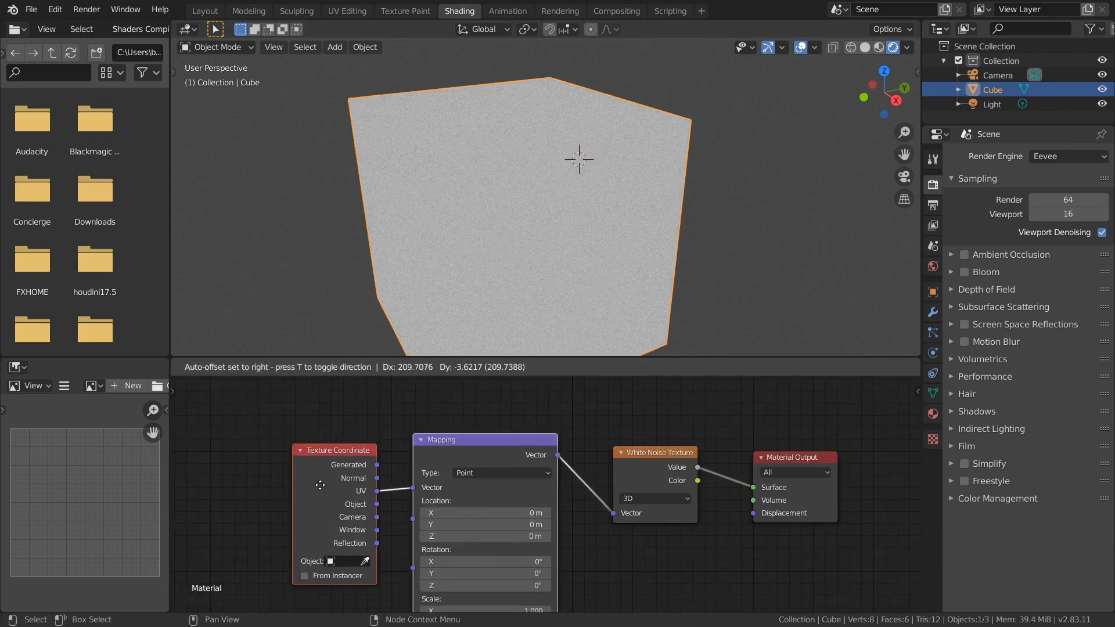
left_click(319, 476)
middle_click_drag(278, 495, 313, 507)
scroll(527, 233, "up", 3)
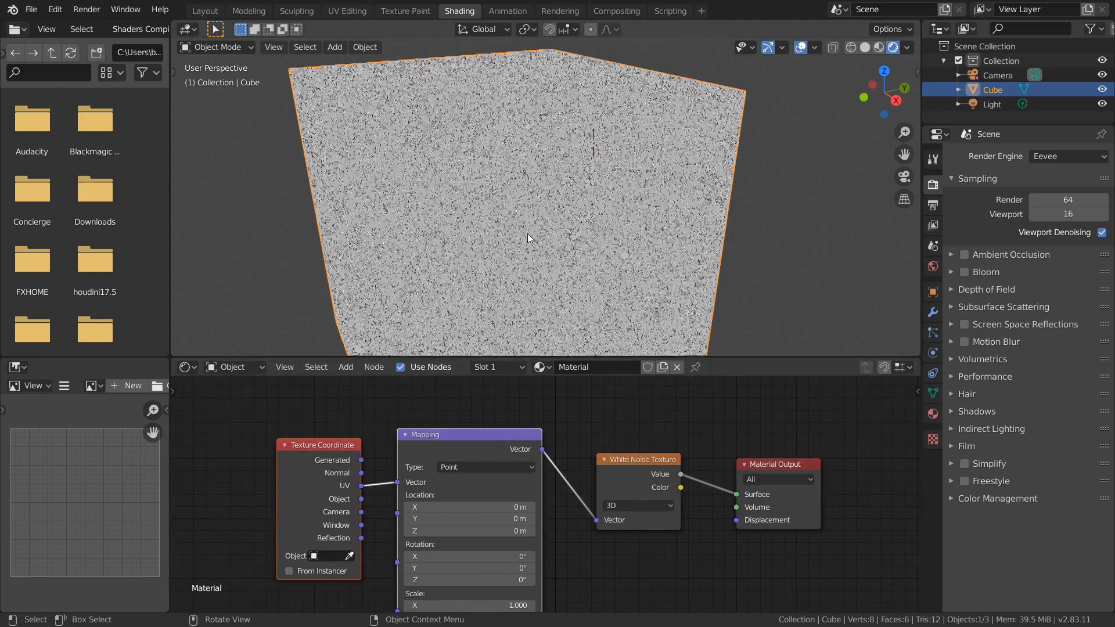
scroll(489, 191, "up", 1)
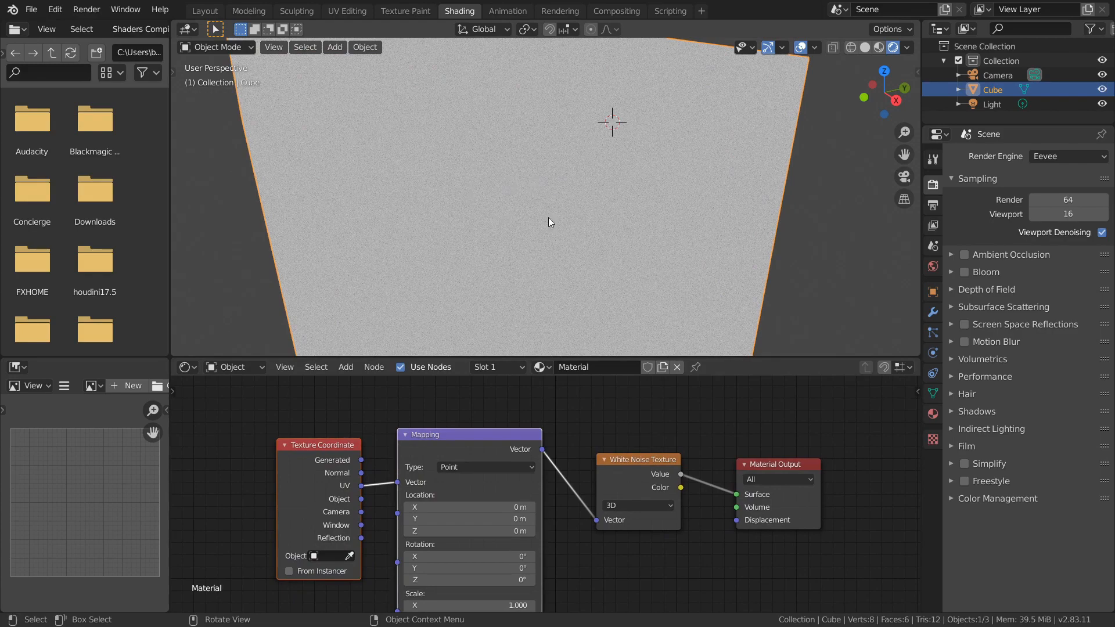
- Make room after the Mapping node and insert a Voronoi Texture between it and the White Noise Texture, feeding the noise from its Color output
left_click_drag(568, 555, 228, 465)
key("g")
left_click(289, 448)
middle_click_drag(520, 173, 538, 239)
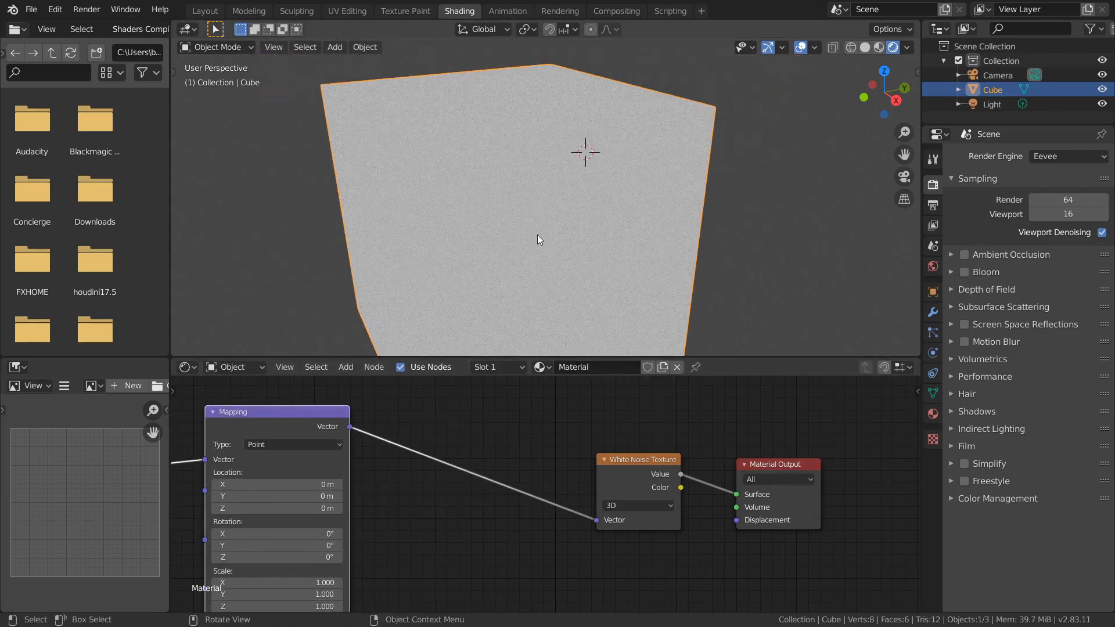
key("shift+a")
left_click(520, 399)
type("v")
key("Return")
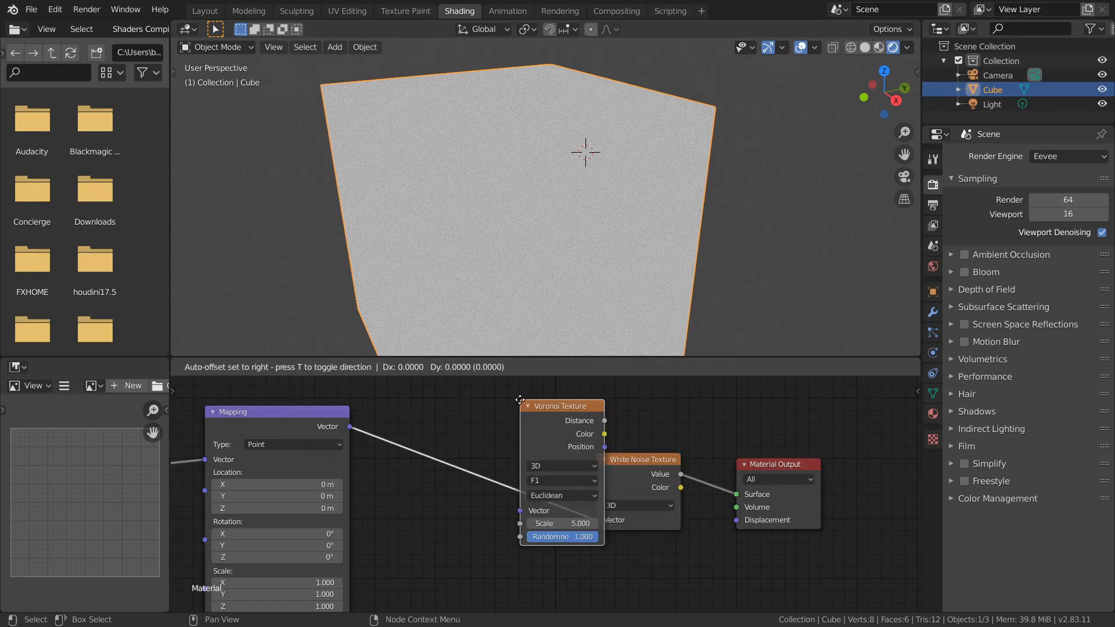
left_click(441, 404)
scroll(538, 204, "down", 3)
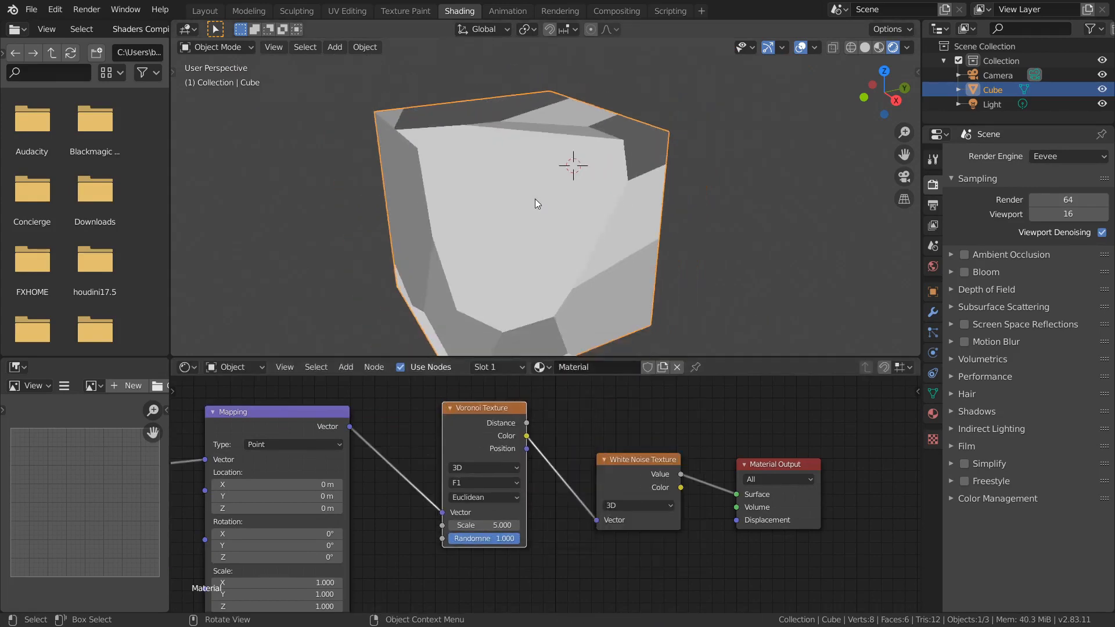
- Set the Voronoi Texture's Scale to 21 and its Randomness to 0, and inspect the pattern on the cube
left_click_drag(482, 526, 528, 526)
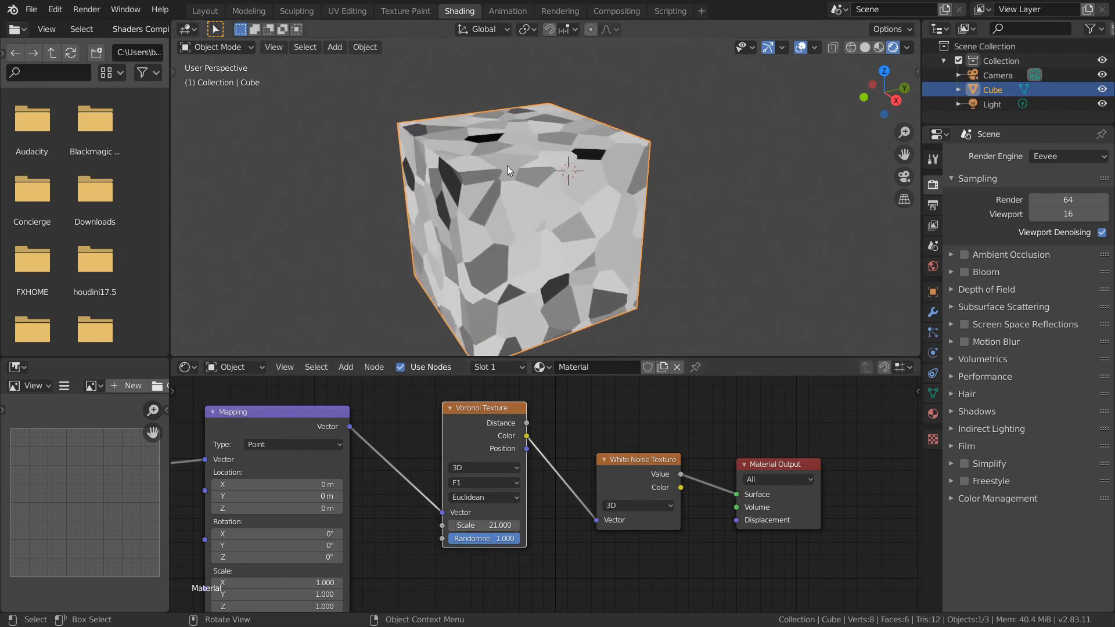
mouse_move(507, 166)
middle_mouse_down()
mouse_move(562, 151)
mouse_move(517, 182)
middle_mouse_up()
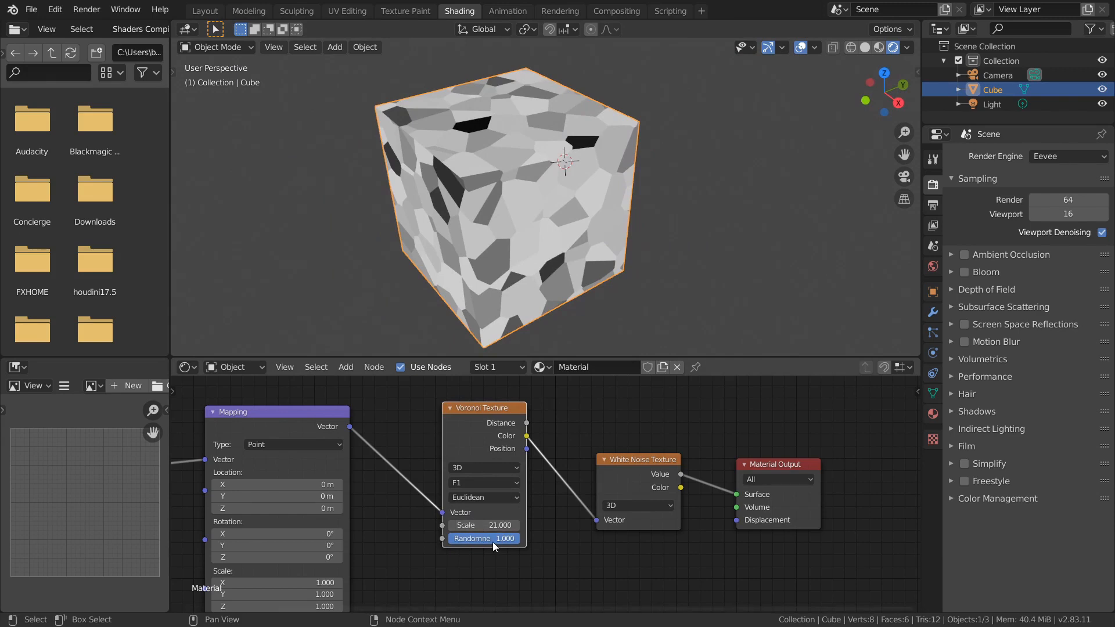
left_click_drag(484, 539, 450, 538)
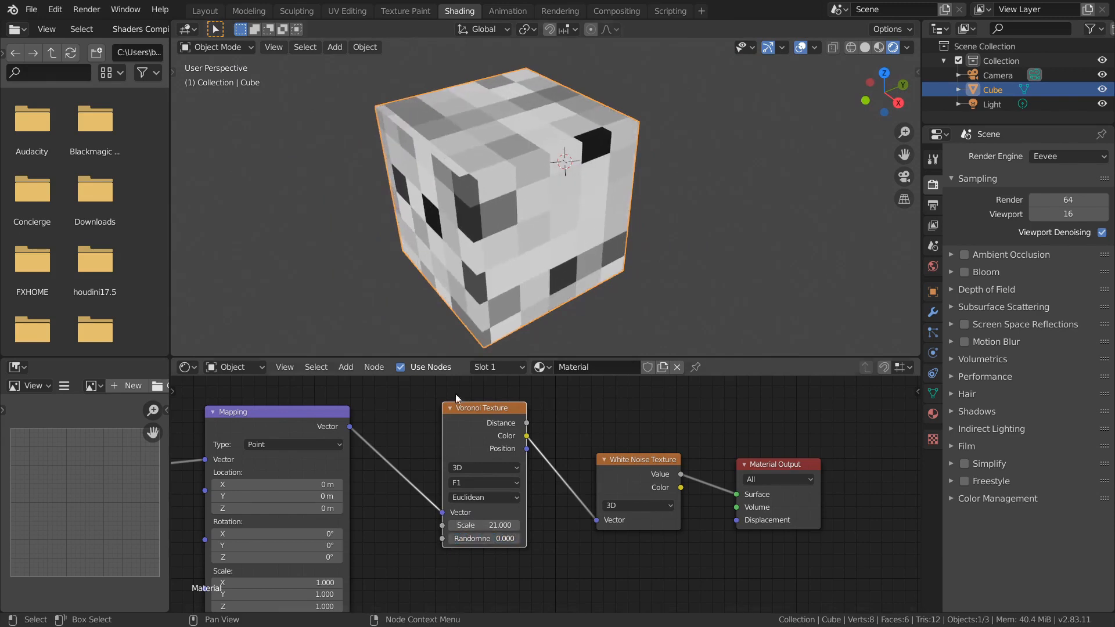
scroll(457, 426, "down", 2)
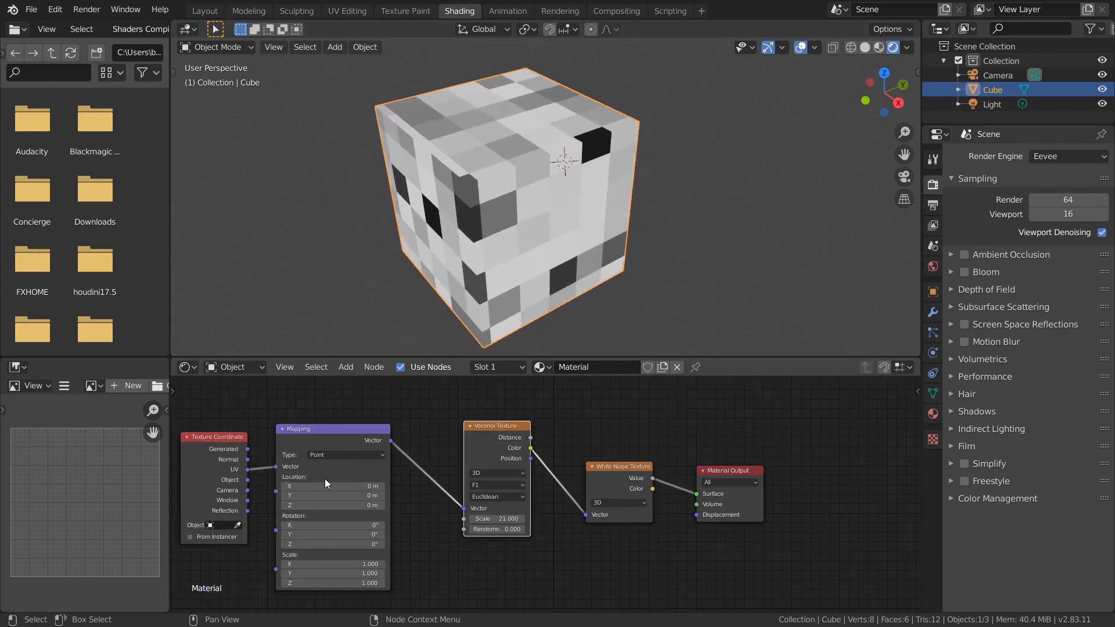
middle_click_drag(325, 478, 402, 497)
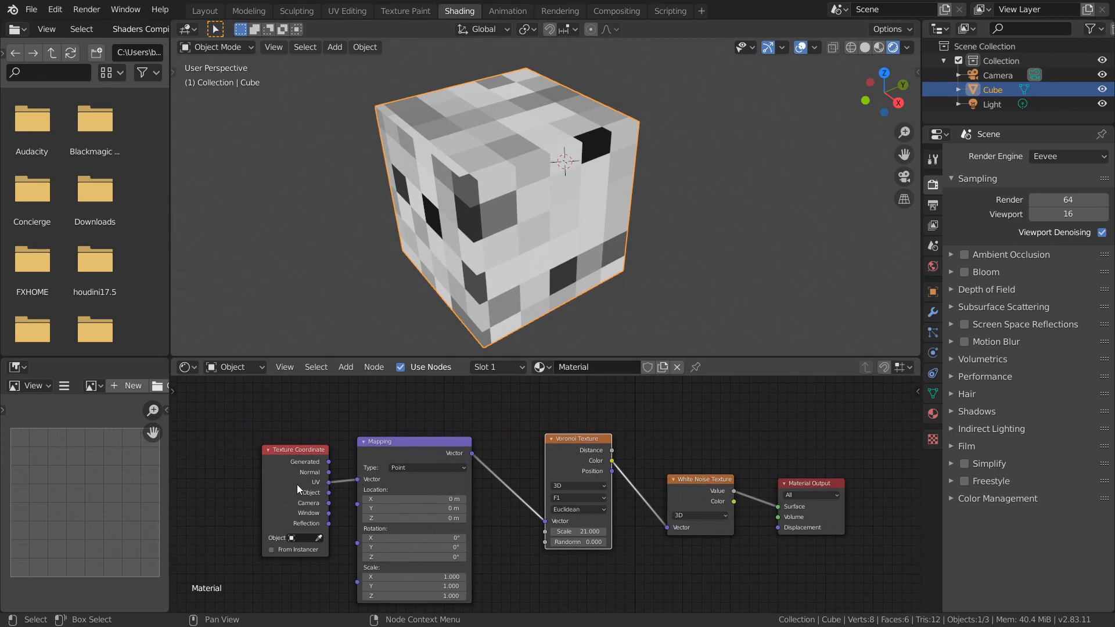
middle_click_drag(573, 130, 580, 178)
mouse_move(541, 289)
middle_mouse_down()
mouse_move(524, 245)
mouse_move(554, 304)
middle_mouse_up()
scroll(616, 500, "up", 2)
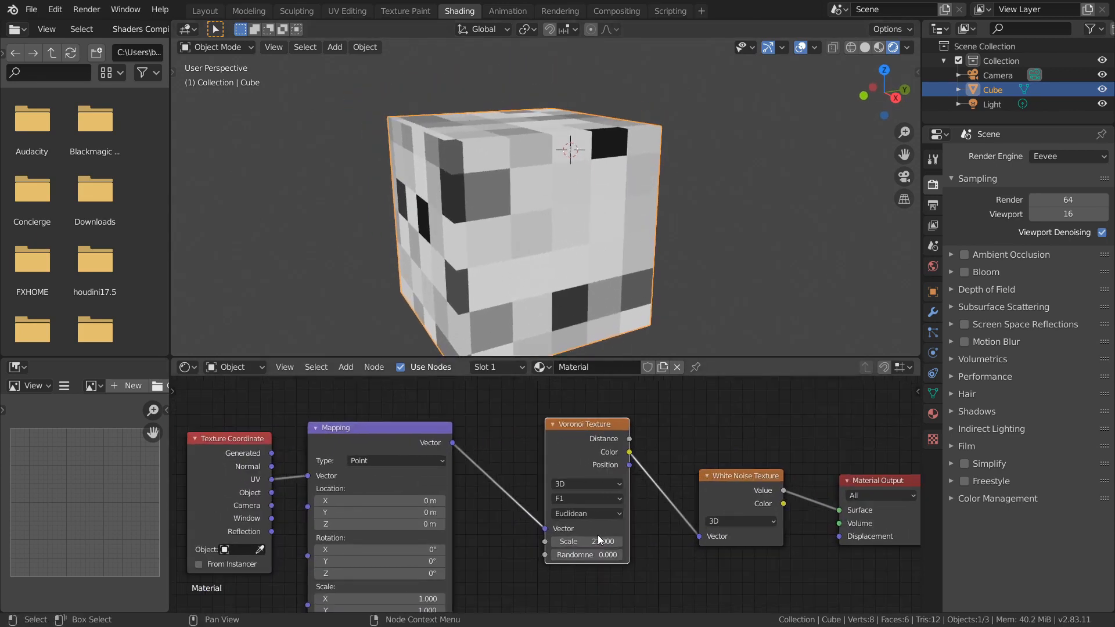
- Increase the Voronoi Texture's Scale to 41.5 and move the Texture Coordinate and Mapping nodes farther away from it
left_click_drag(598, 541, 648, 541)
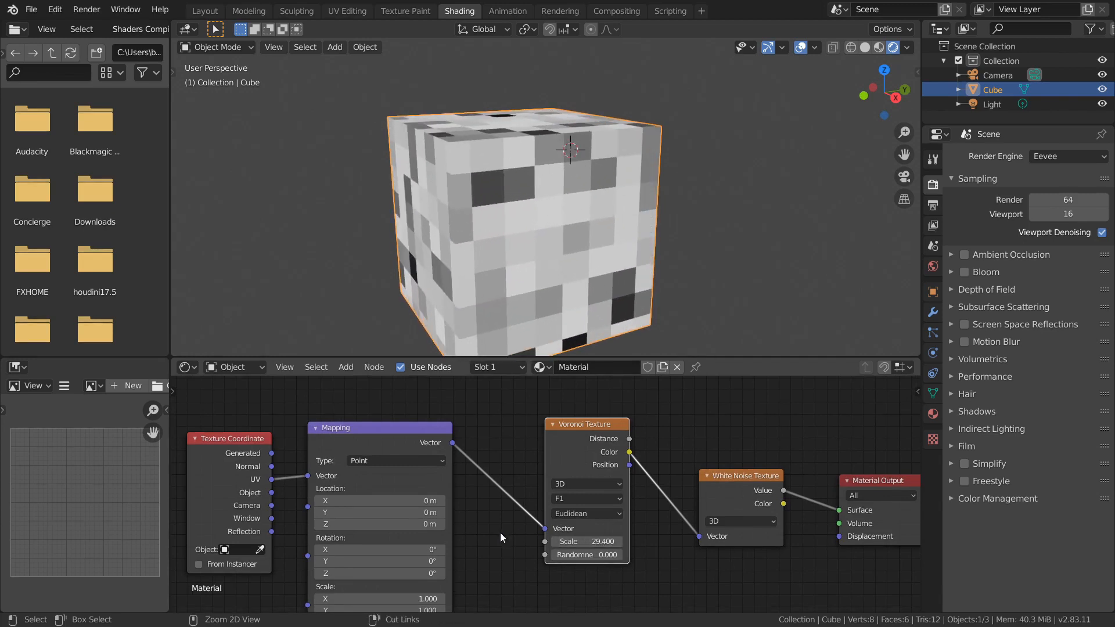
left_click_drag(506, 545, 225, 470)
key("g")
left_click(240, 460)
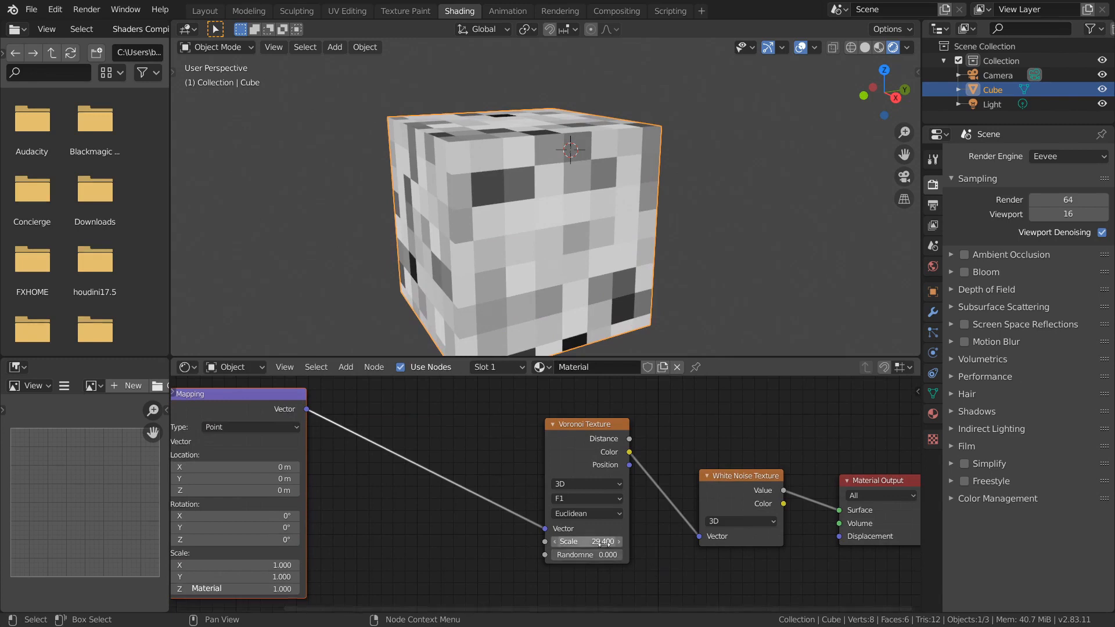
left_click_drag(603, 541, 644, 541)
- Add a Value node set to 30 and connect it to the Voronoi Texture's Scale input
key("shift+a")
left_click(475, 423)
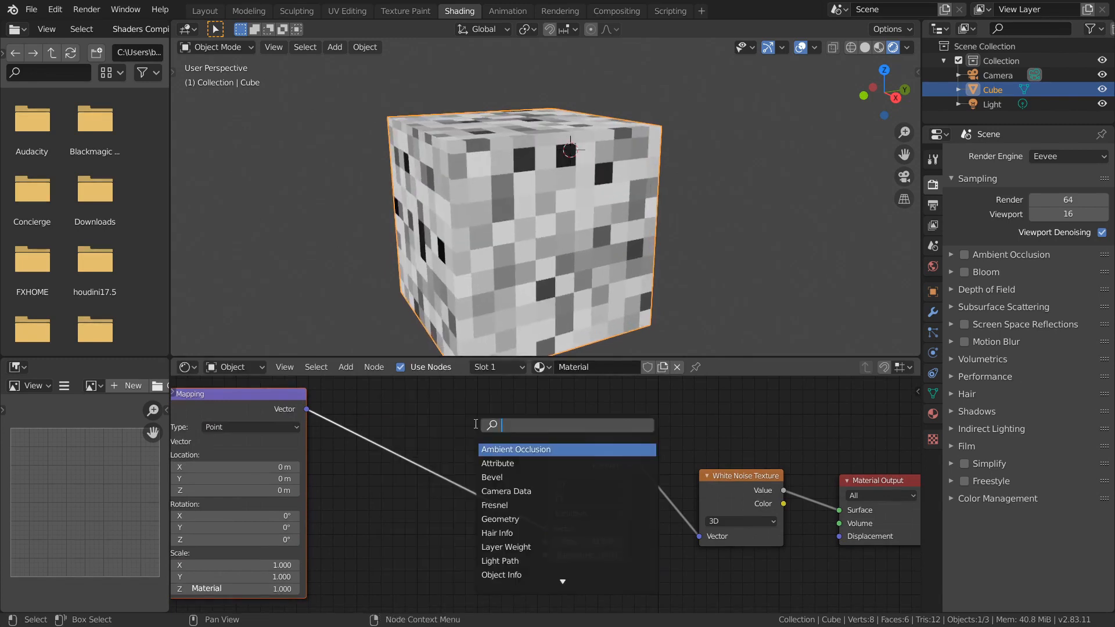
type("val")
key("Return")
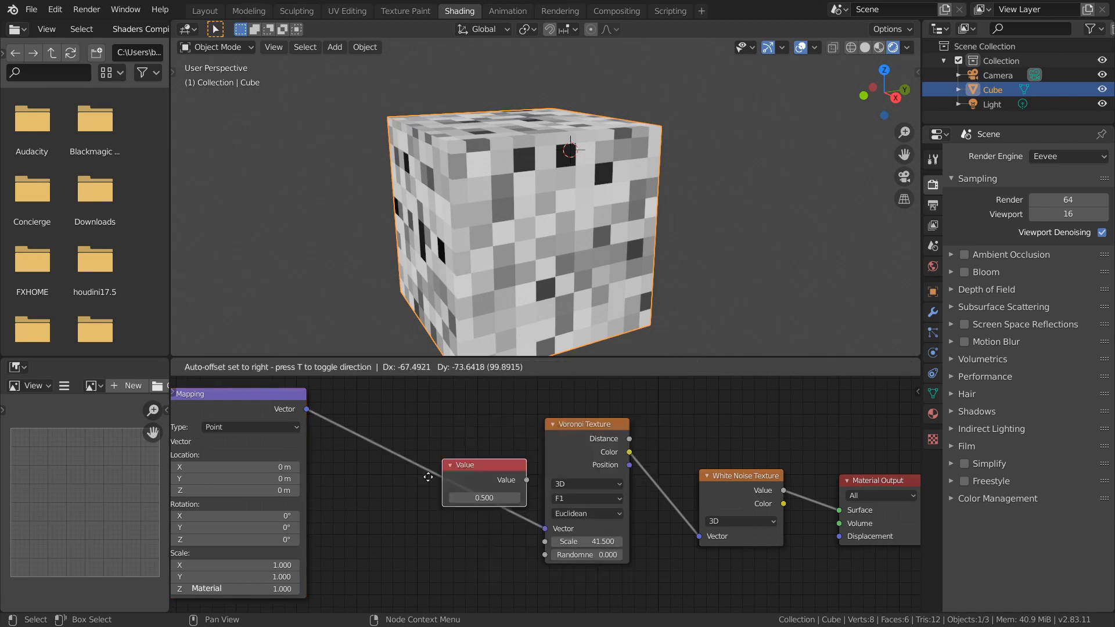
left_click(348, 518)
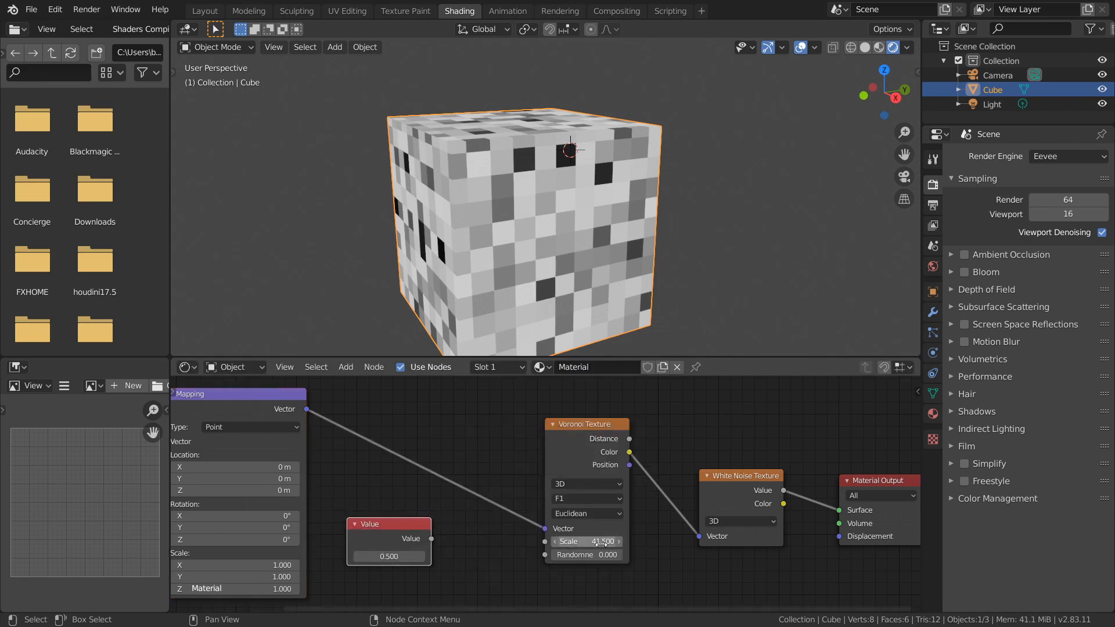
left_click_drag(545, 543, 545, 542)
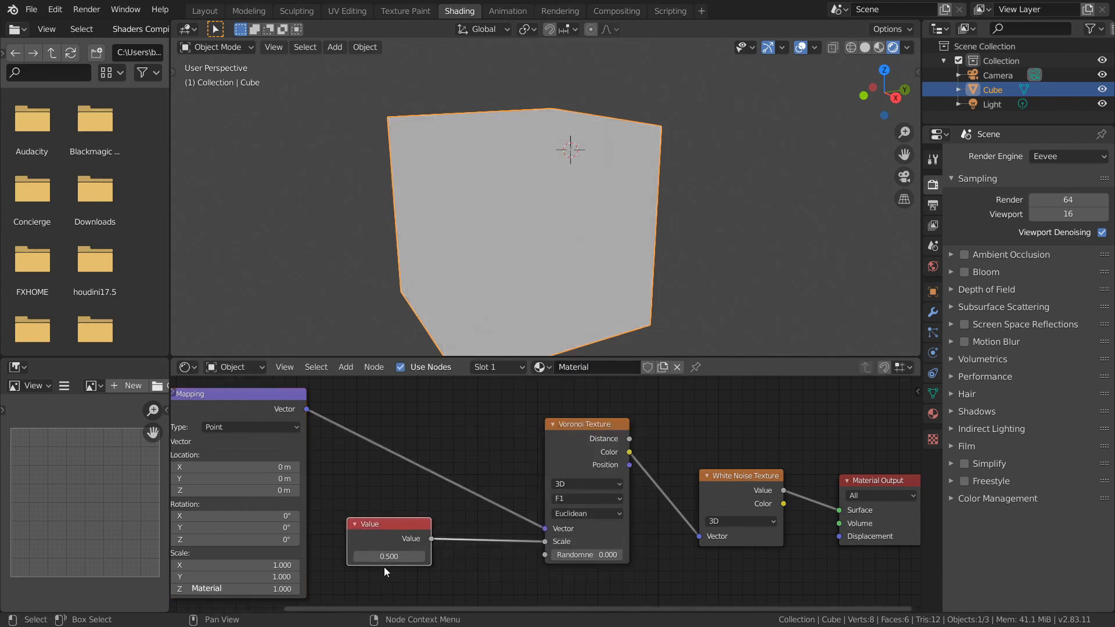
type("30")
key("Return")
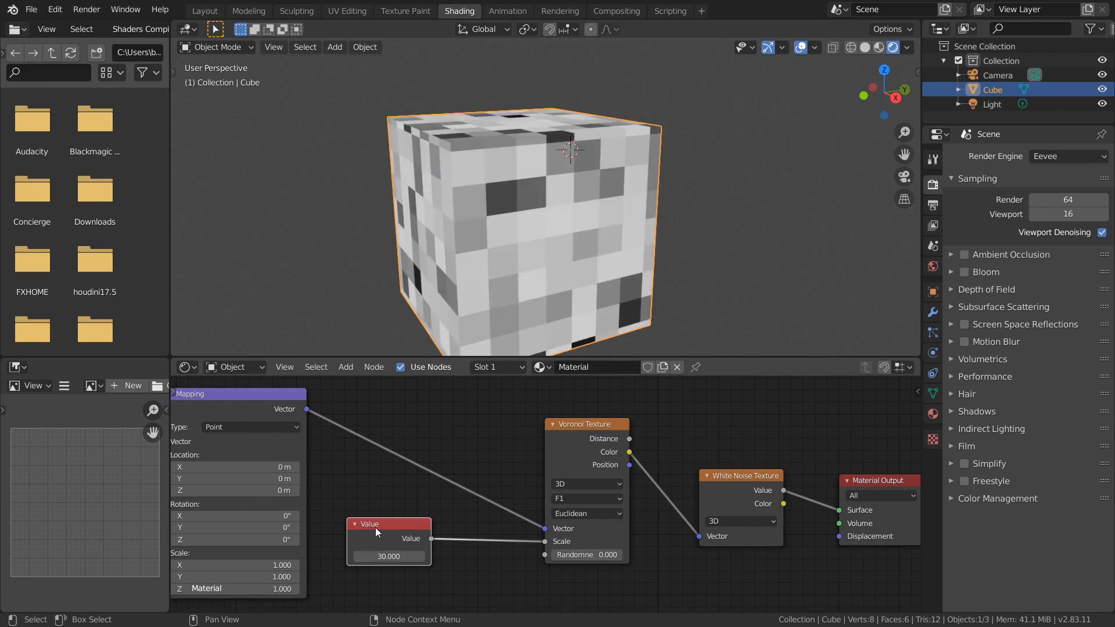
- Insert a Math node between the Value node and the Voronoi Texture's Scale input, with its operation set to Ceil
left_click_drag(375, 527, 355, 543)
key("shift+a")
left_click(462, 404)
type("math")
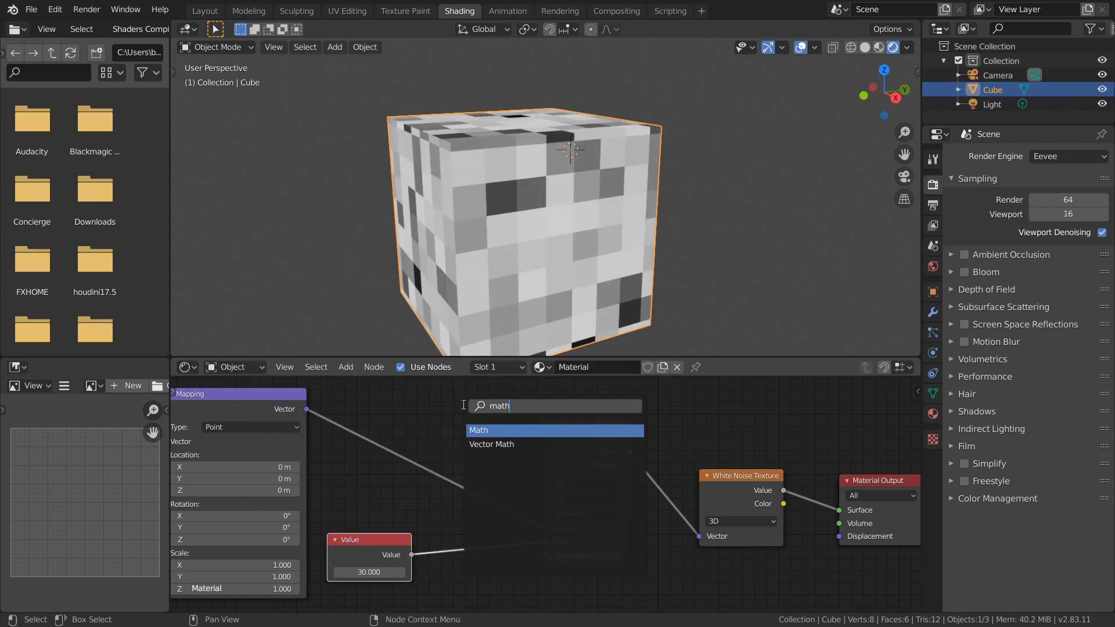
key("Return")
left_click(464, 511)
left_click(500, 548)
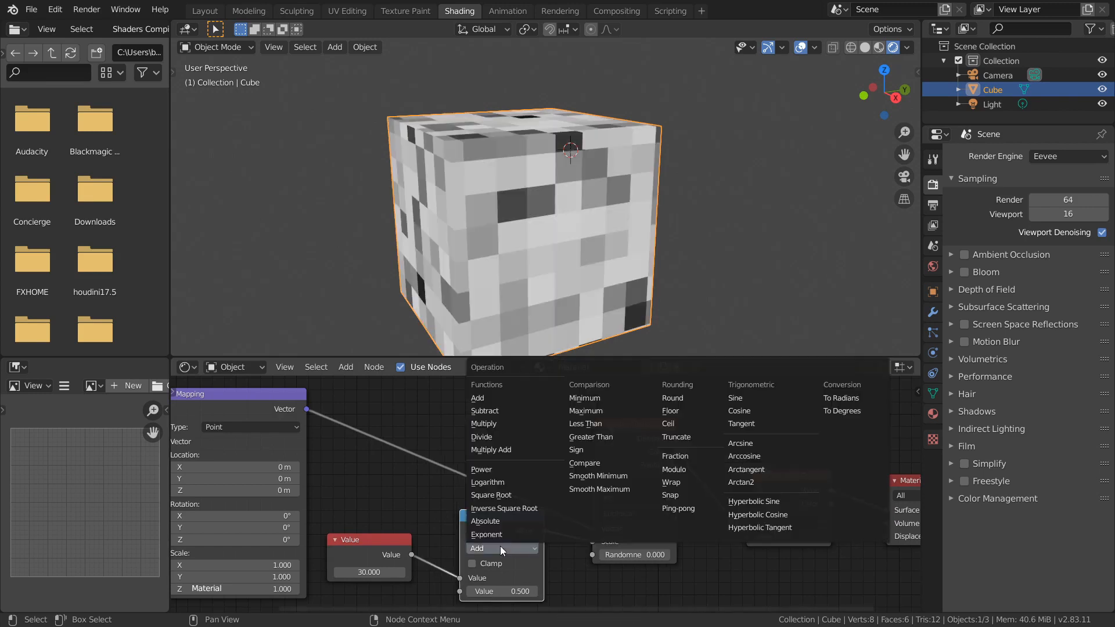
left_click(677, 424)
- Set the Value node feeding the Ceil node to 47 and inspect the block pattern on the cube's sides
middle_click_drag(374, 561, 399, 517)
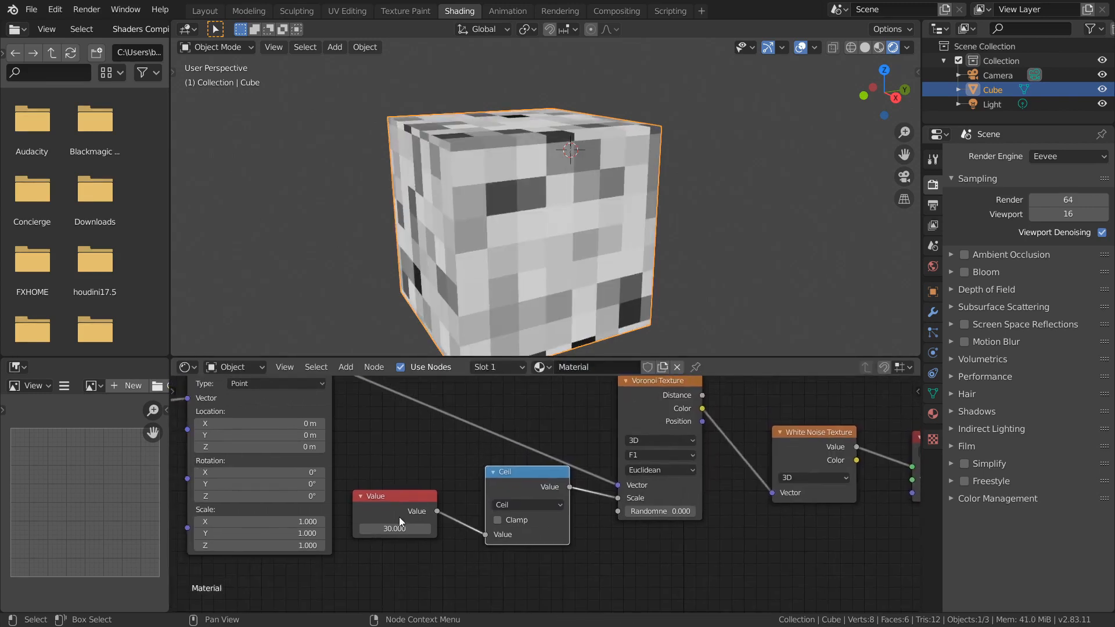
mouse_move(398, 525)
left_mouse_down()
mouse_move(459, 526)
mouse_move(394, 528)
left_mouse_up()
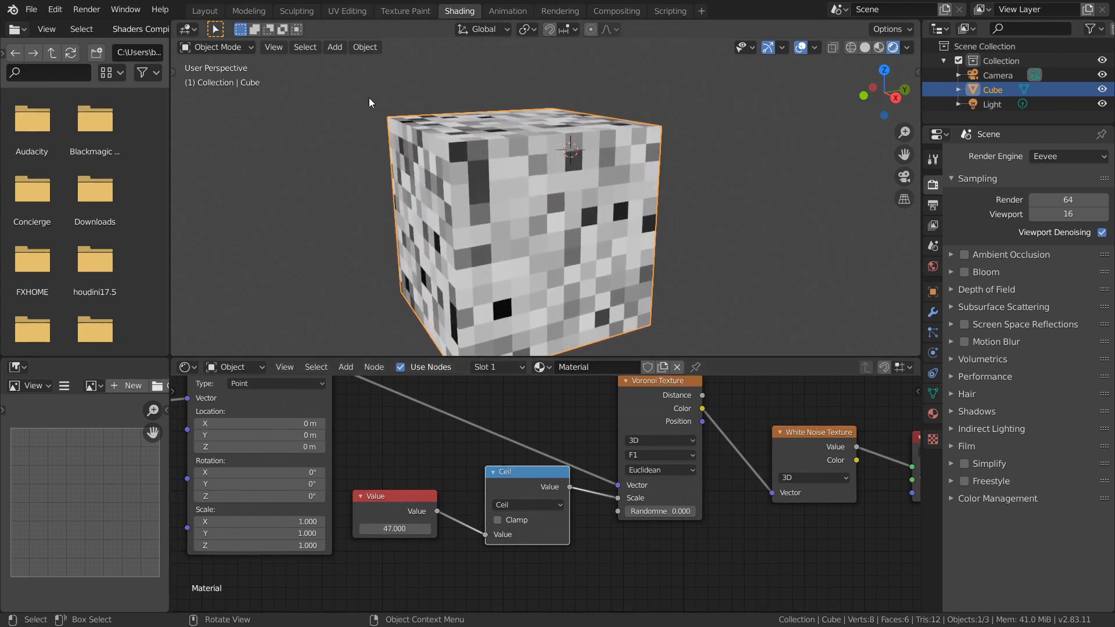
middle_click_drag(368, 98, 520, 155)
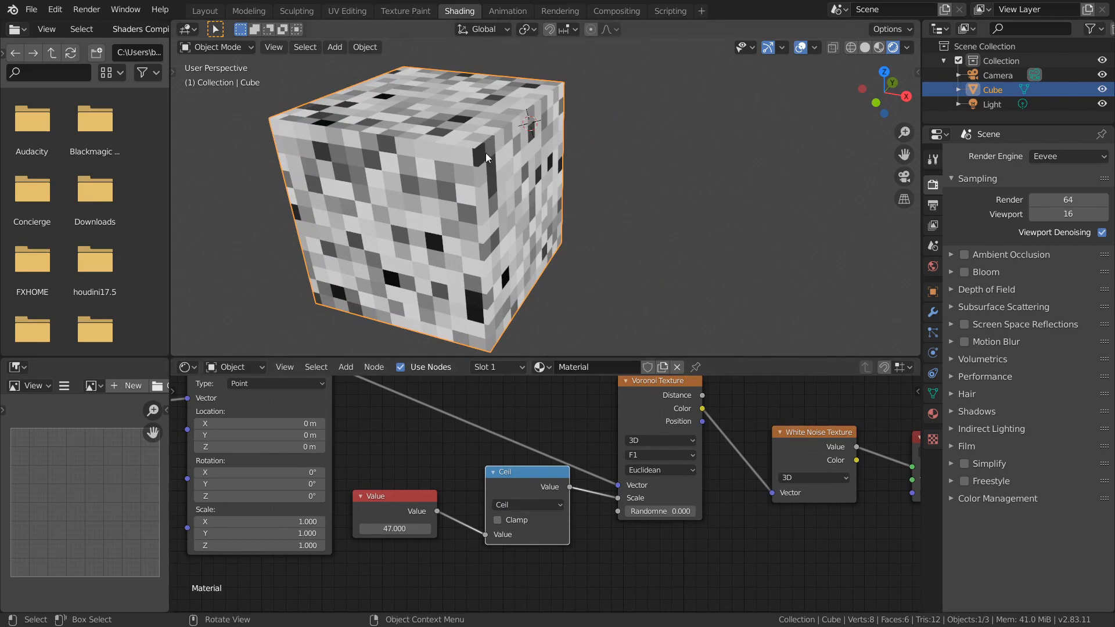
middle_click_drag(486, 152, 507, 156)
middle_click_drag(462, 127, 556, 149, "shift")
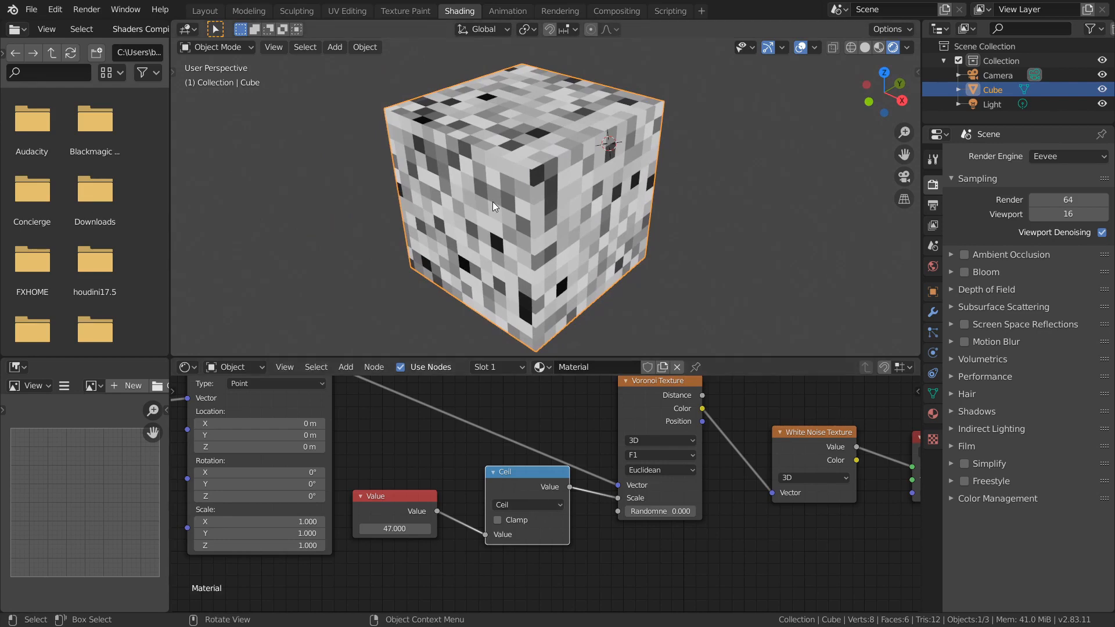
- Duplicate the Value node and place the copy below the original
scroll(574, 523, "down", 3)
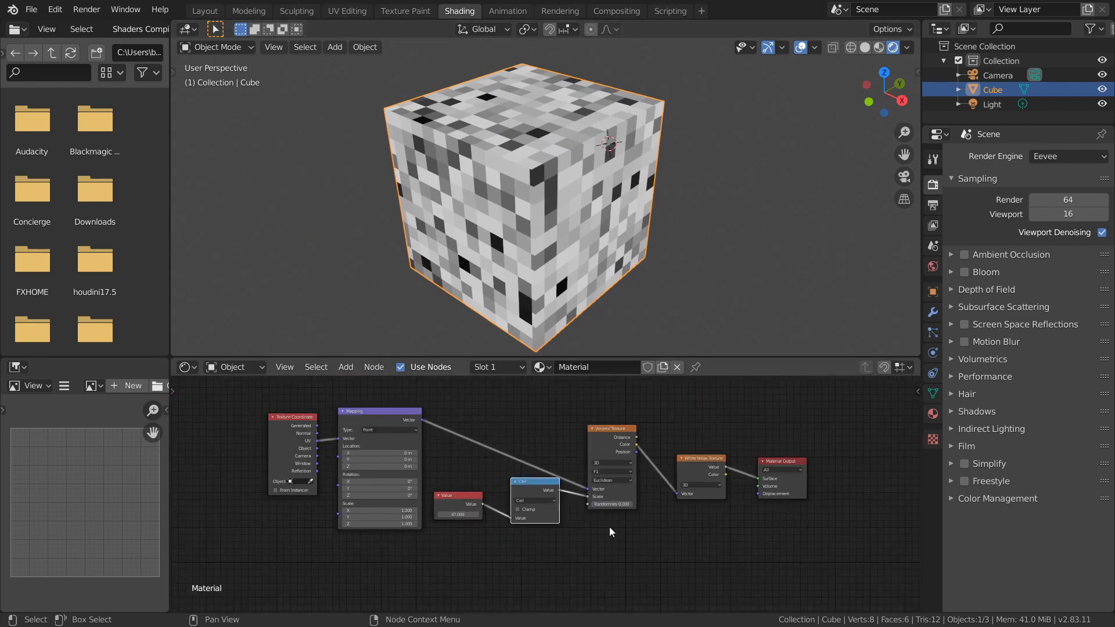
scroll(608, 527, "up", 4)
middle_click_drag(817, 494, 573, 504)
middle_click_drag(489, 497, 582, 452)
key("shift+d")
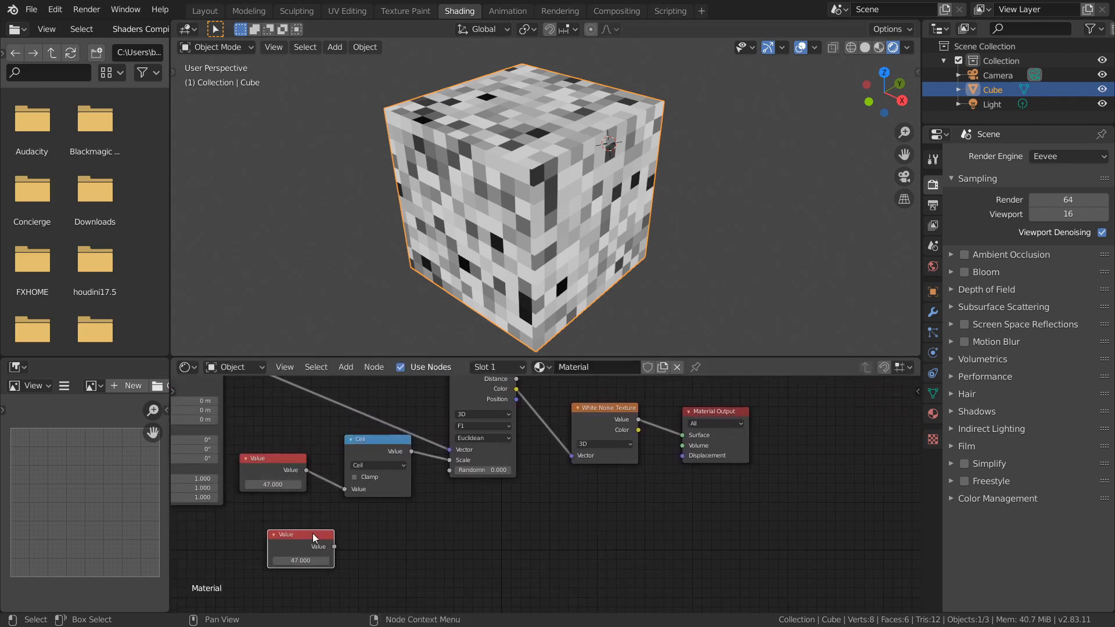
- Split a narrow strip off the bottom of the shader editor and turn it into a Timeline
left_click_drag(174, 606, 180, 571)
left_click(187, 576)
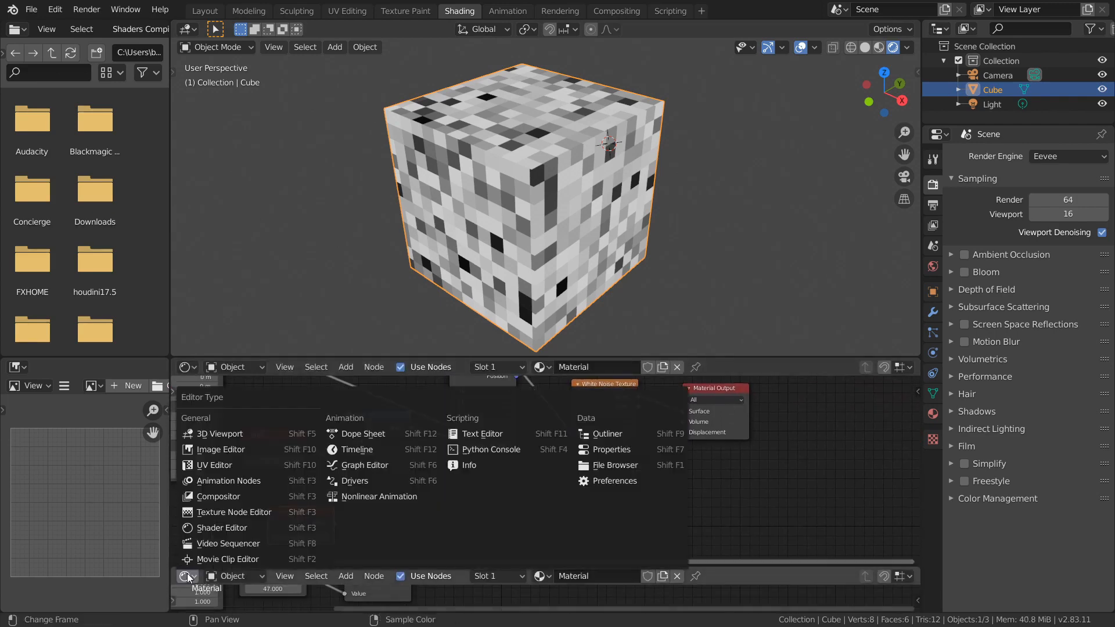
left_click(362, 449)
- Copy the timeline's current frame as a new driver and paste that driver onto the duplicated Value node
scroll(319, 502, "up", 5)
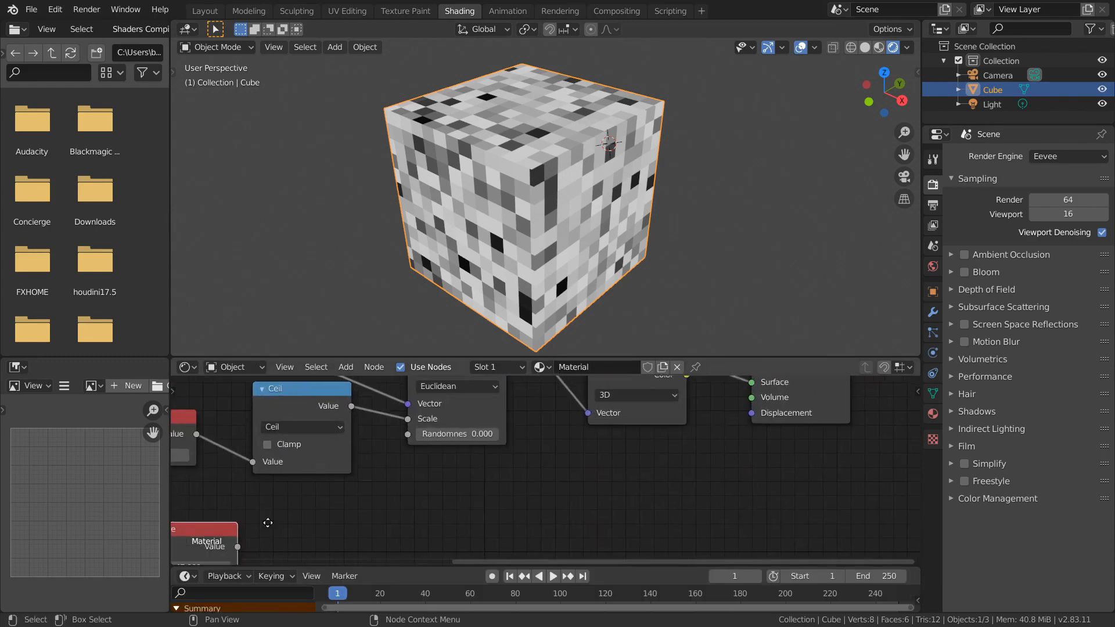
middle_click_drag(266, 523, 513, 435)
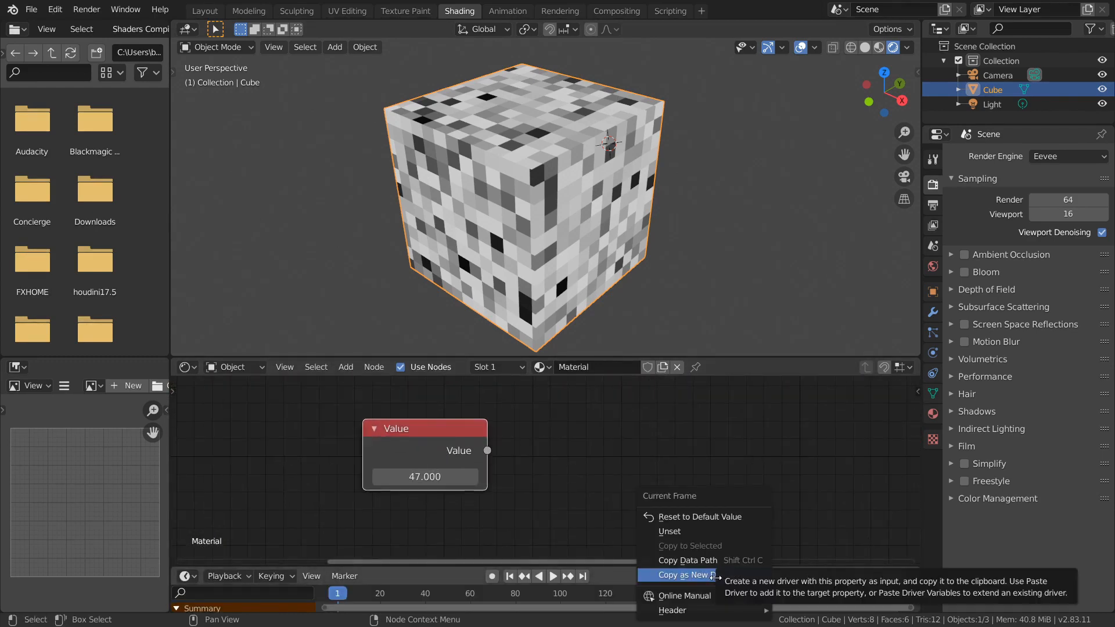
left_click(710, 576)
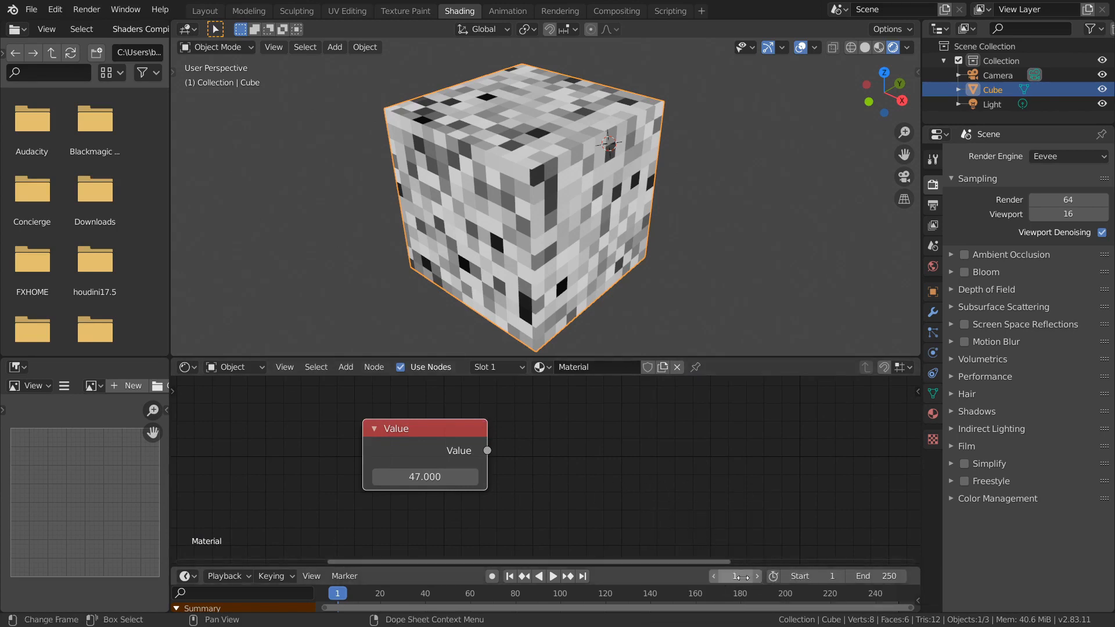
right_click(434, 480)
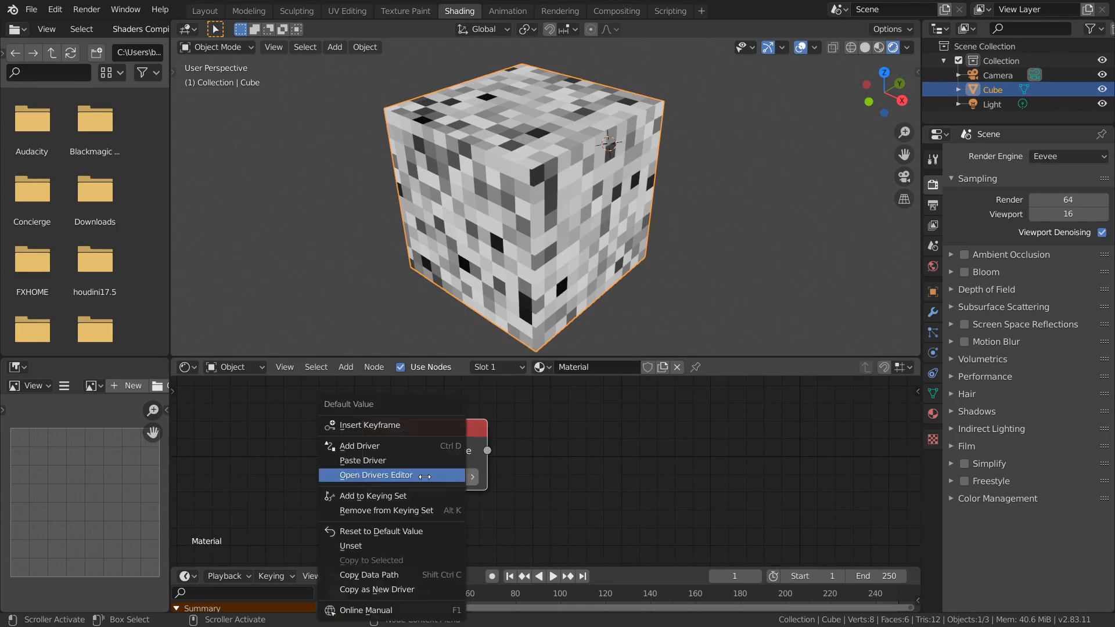
key("Escape")
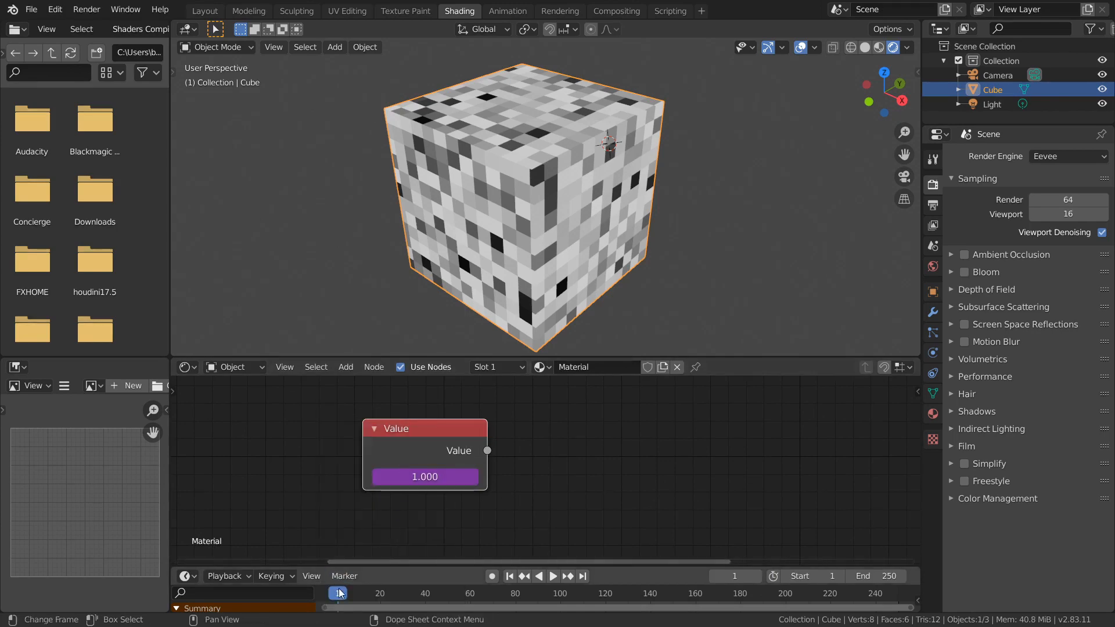
- Scrub the timeline and play the animation to check that the duplicated Value node follows the current frame
left_click_drag(385, 593, 389, 594)
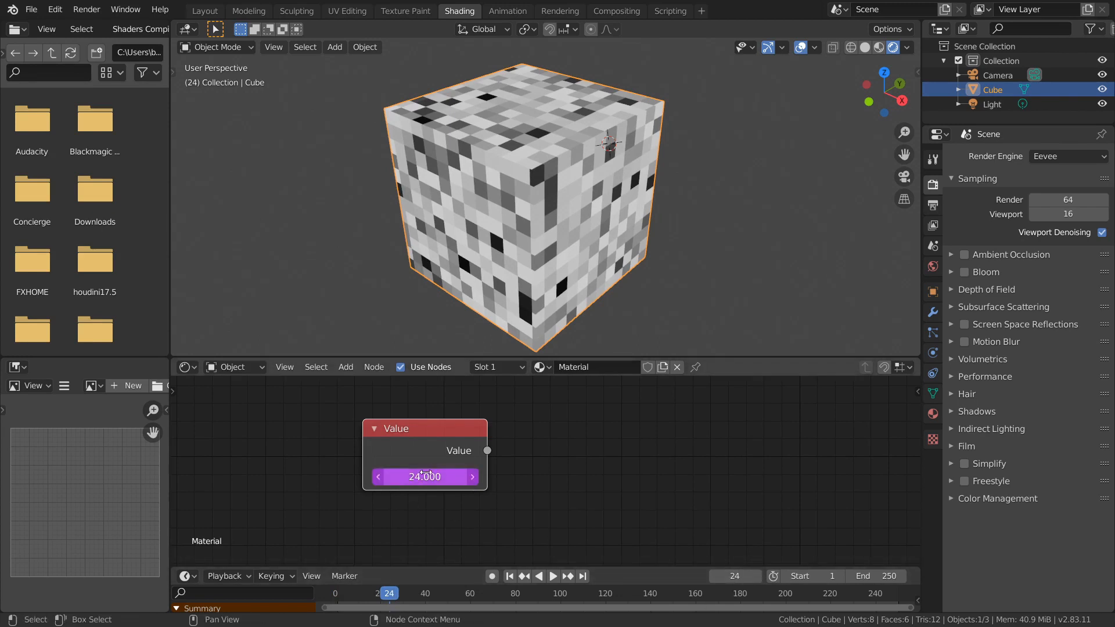
left_click(431, 592)
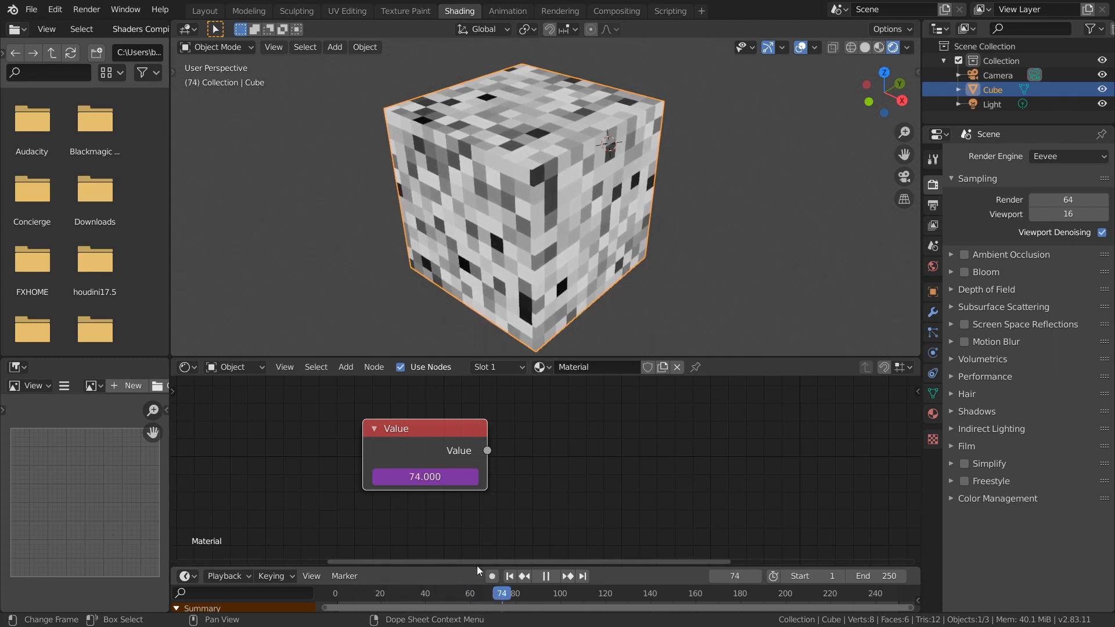
key("space")
- Connect the frame-driven Value node's output to the Material Output's Surface input
scroll(531, 486, "down", 3)
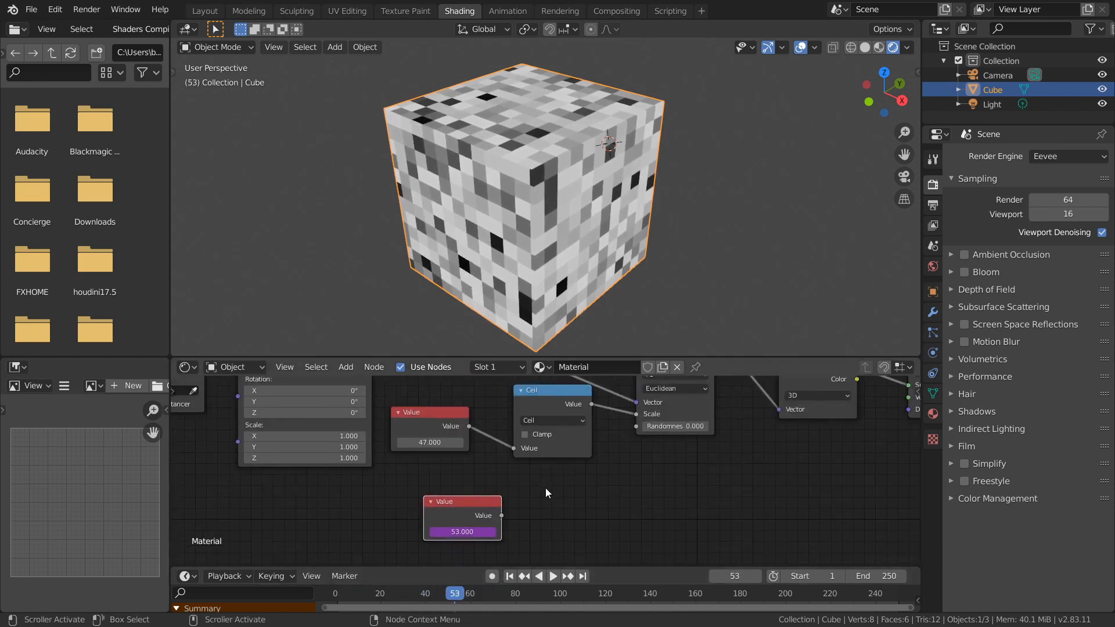
middle_click_drag(546, 487, 372, 500)
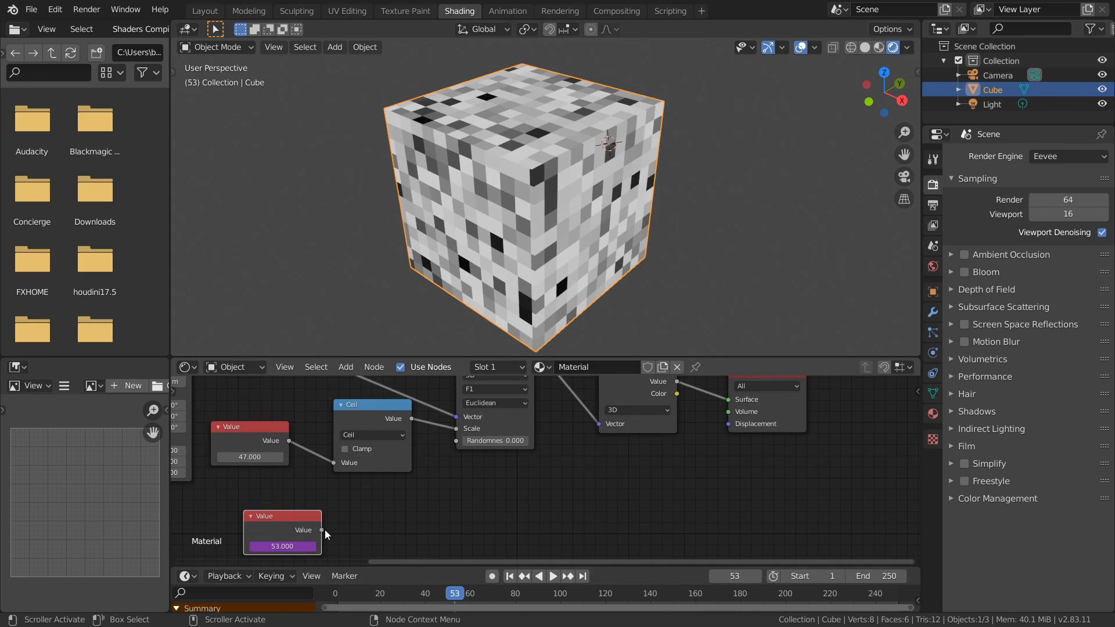
left_click_drag(321, 530, 728, 400)
key("shift+a")
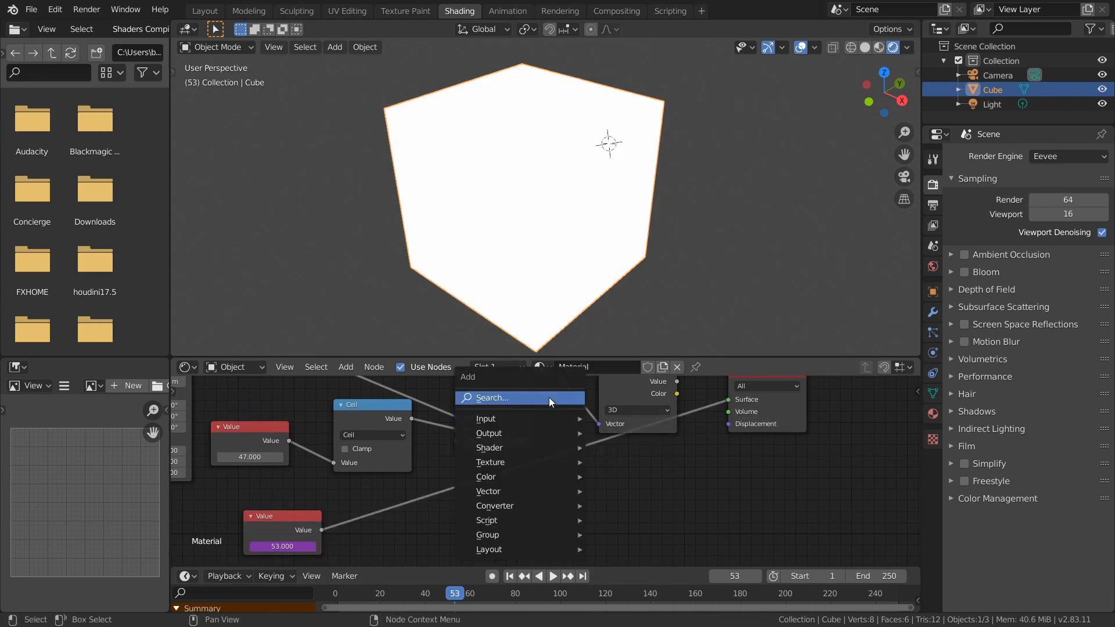
- Duplicate the Ceil node onto the link after the frame-driven Value node and set its operation to Sine
left_click(361, 412)
key("shift+d")
left_click(450, 478)
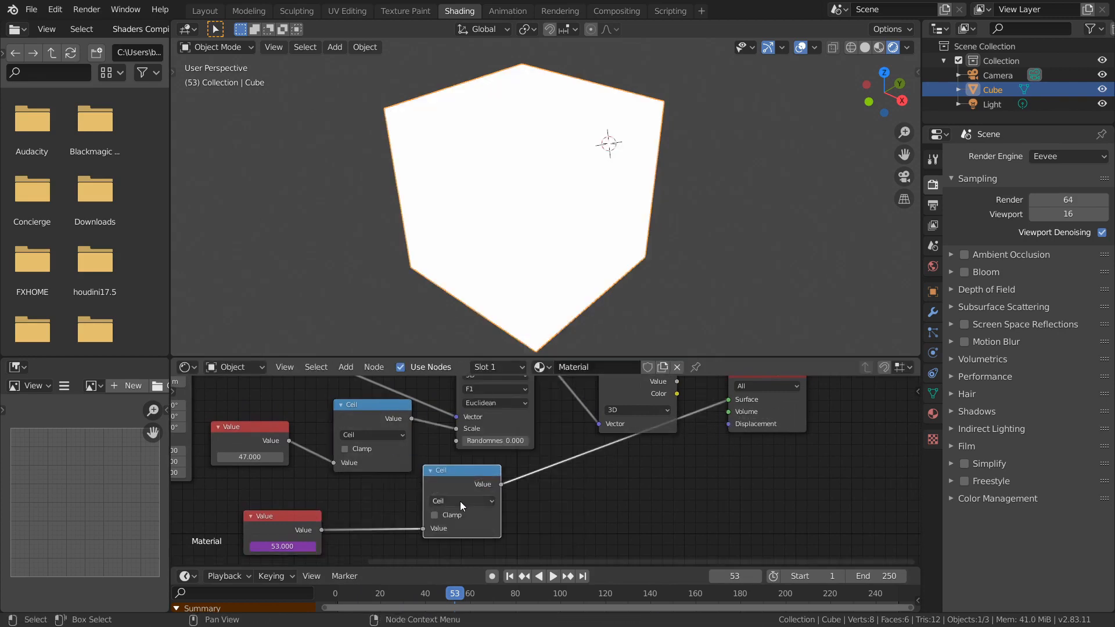
left_click(460, 501)
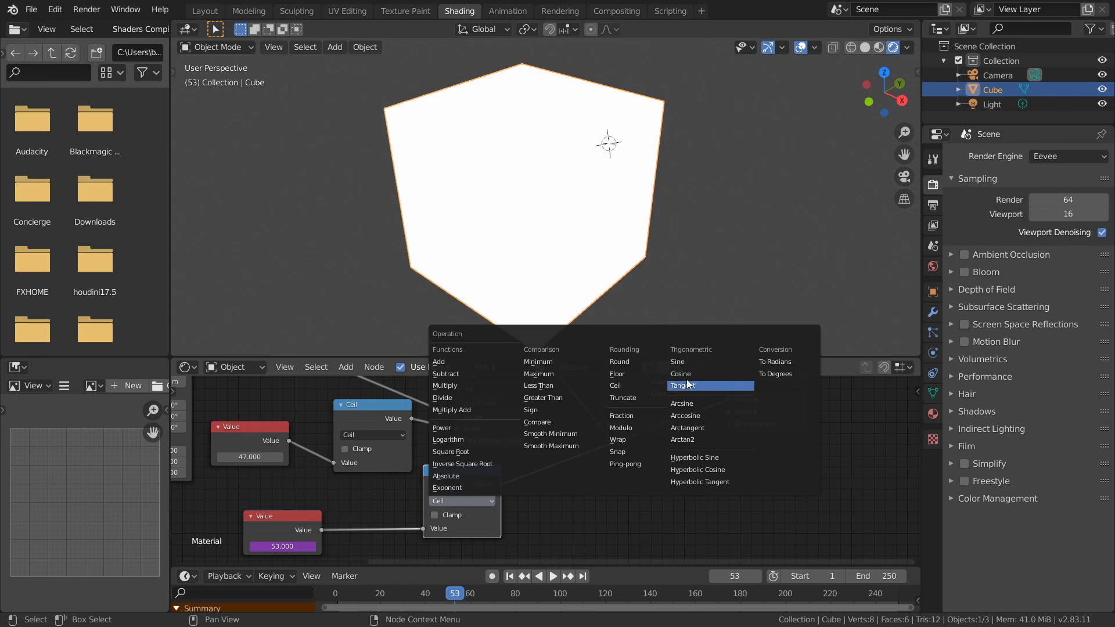
left_click(676, 362)
- Play the animation, restart it from frame 1 and watch how the sine output changes the cube's brightness
mouse_move(575, 203)
middle_mouse_down()
mouse_move(553, 185)
mouse_move(528, 188)
mouse_move(536, 167)
middle_mouse_up()
key("space")
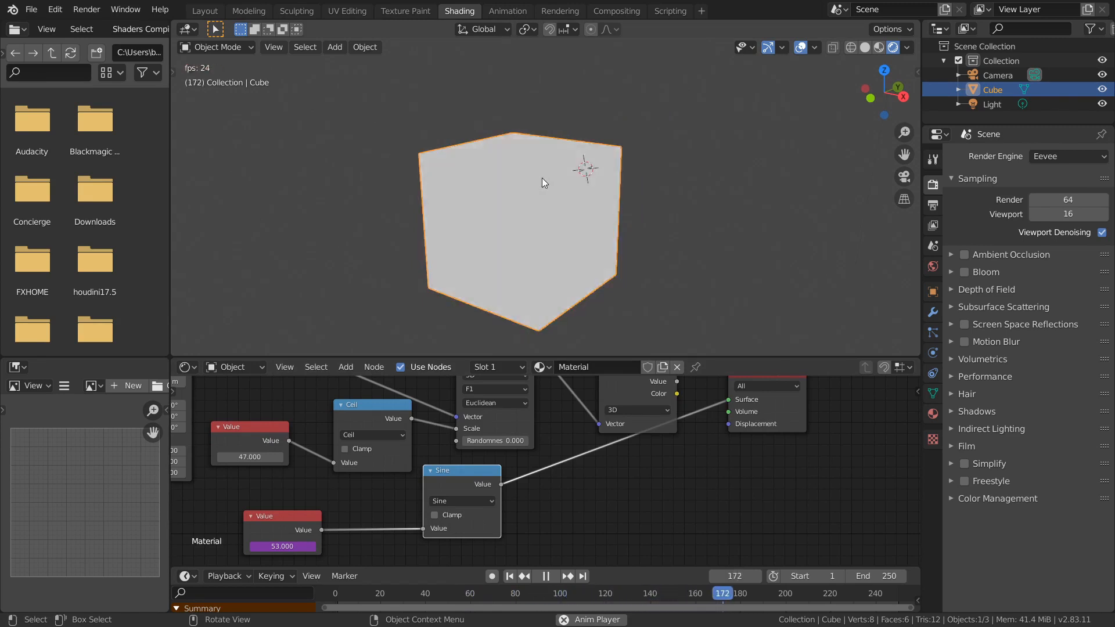
key("space")
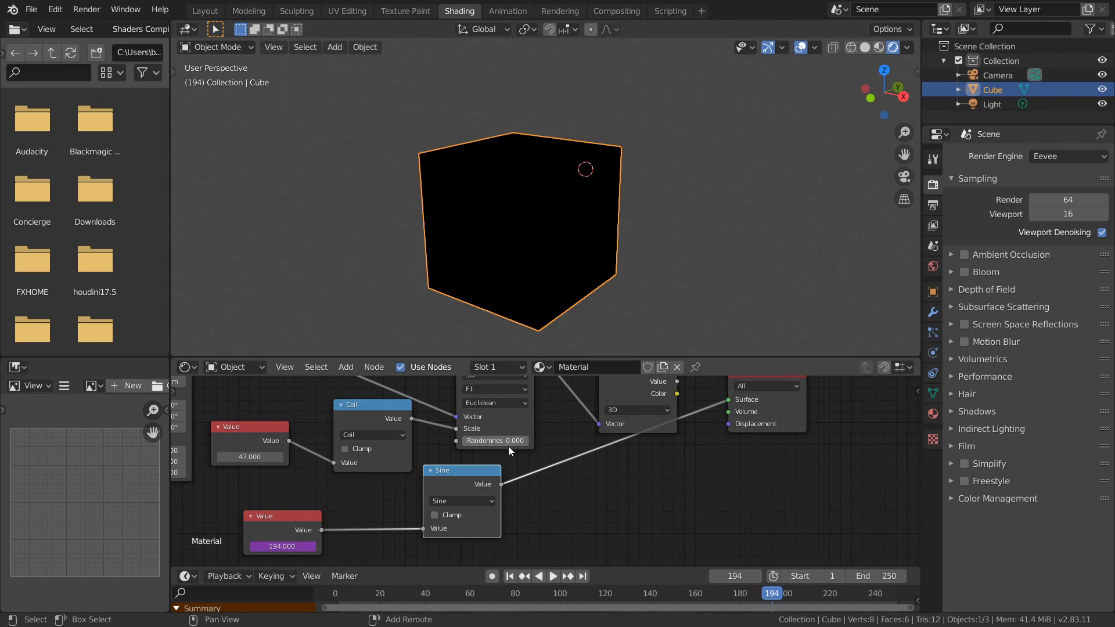
key("shift+Left")
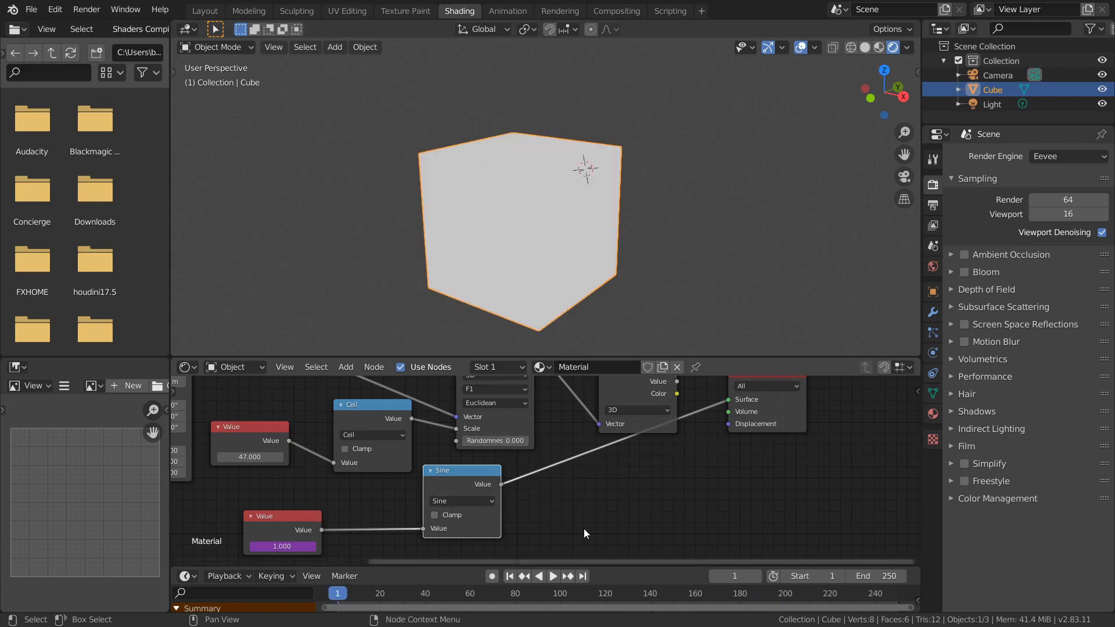
key("space")
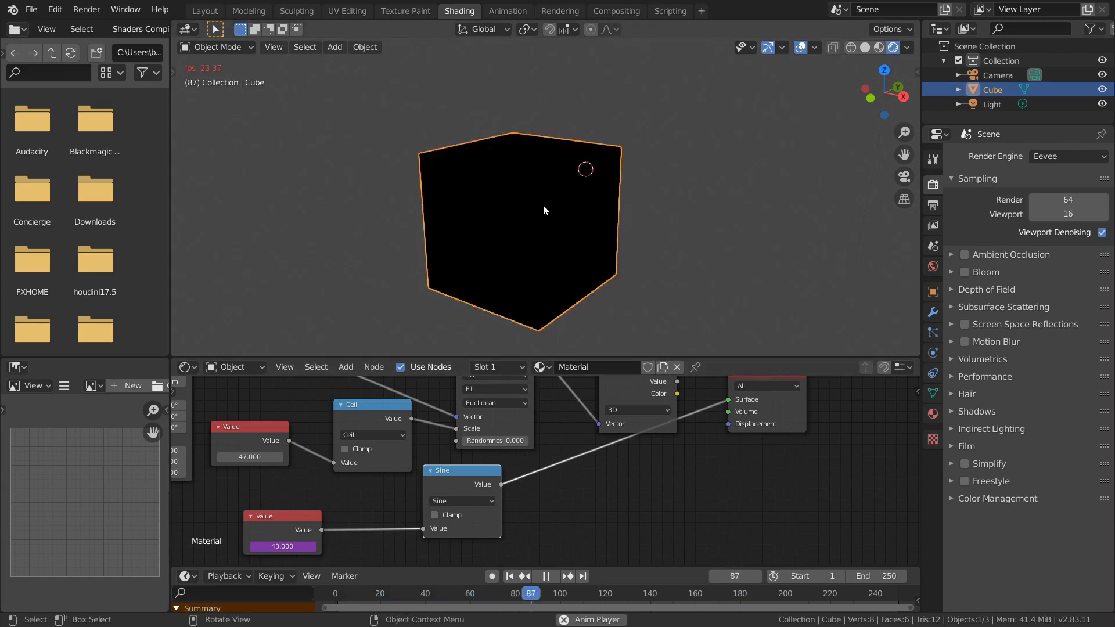
key("space")
- Preview the White Noise Texture and Sine nodes on the cube, ending with the White Noise Texture
middle_click_drag(544, 416, 506, 486)
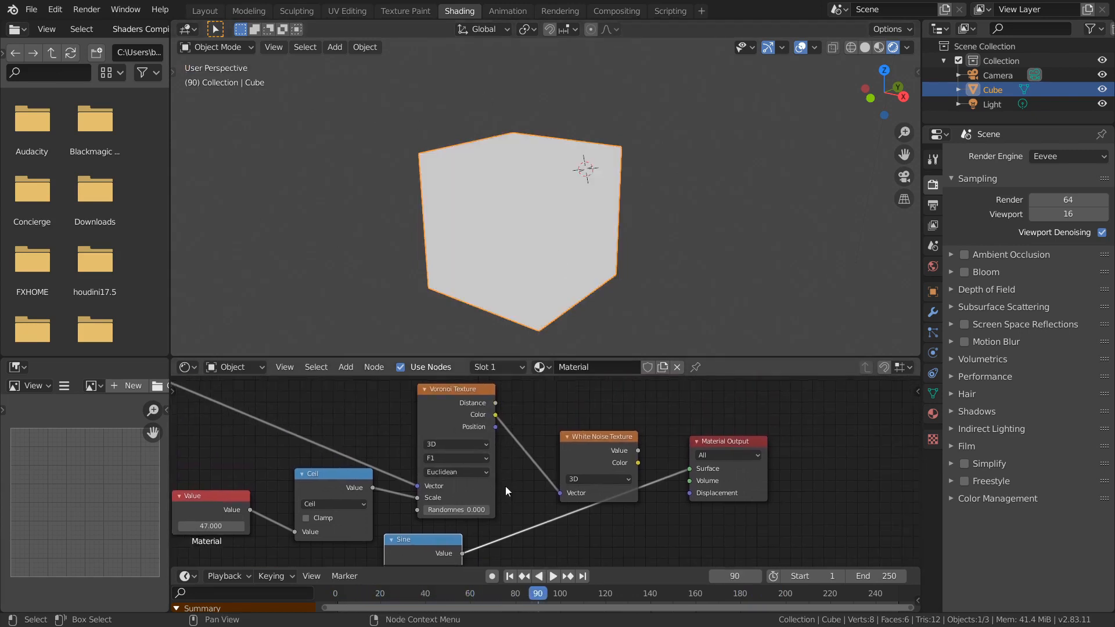
left_click(583, 440, "ctrl+shift")
middle_click_drag(558, 425, 561, 350)
left_click(420, 463, "ctrl+shift")
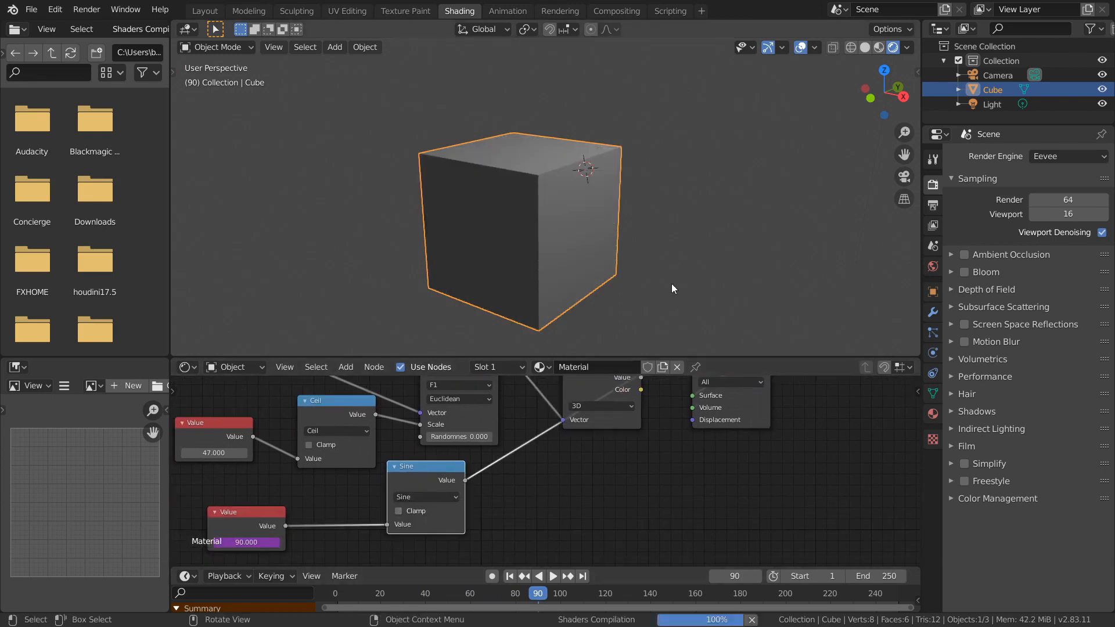
middle_click_drag(623, 378, 554, 448)
left_click(548, 433, "ctrl+shift")
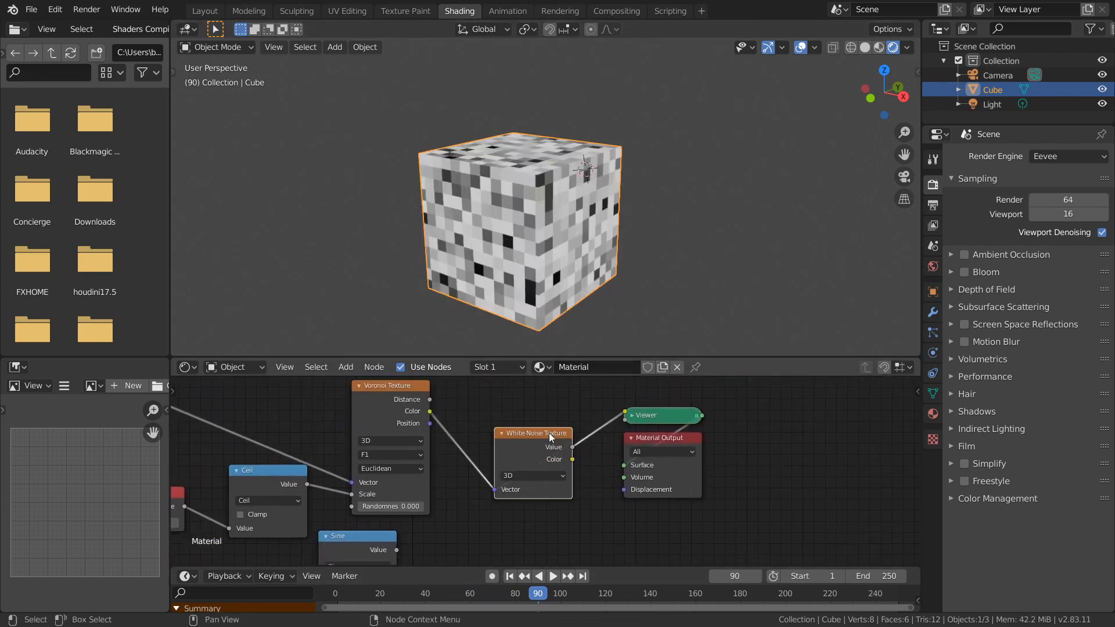
- Move the Sine node away from the driven Value to below the White Noise Texture and preview it on the cube
middle_click_drag(478, 461, 610, 556)
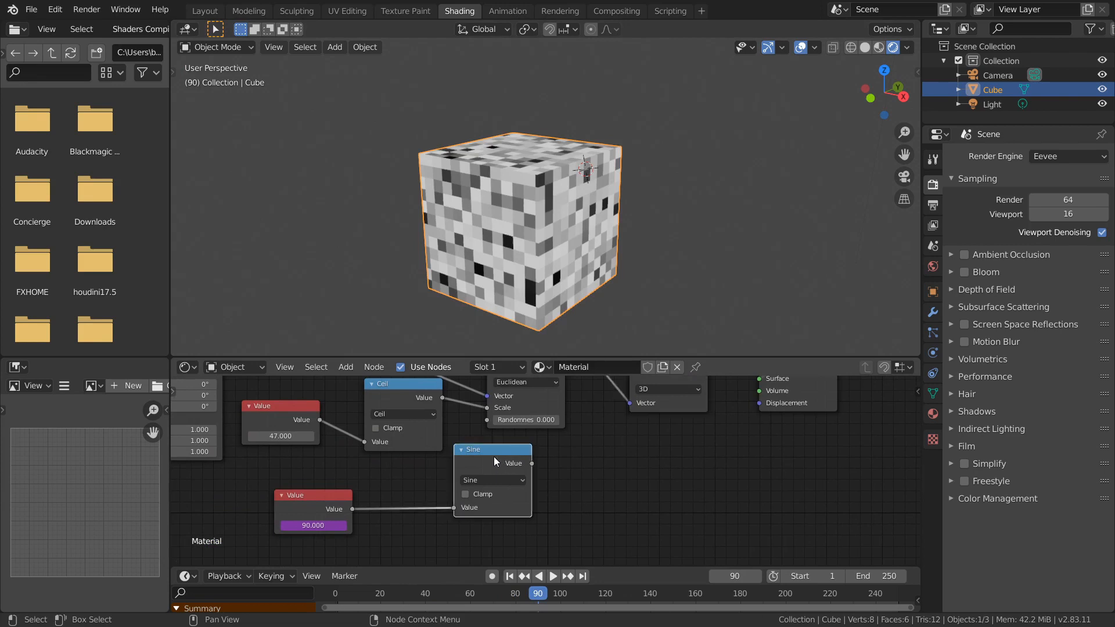
left_click_drag(493, 456, 668, 453)
left_click(668, 453, "ctrl+shift")
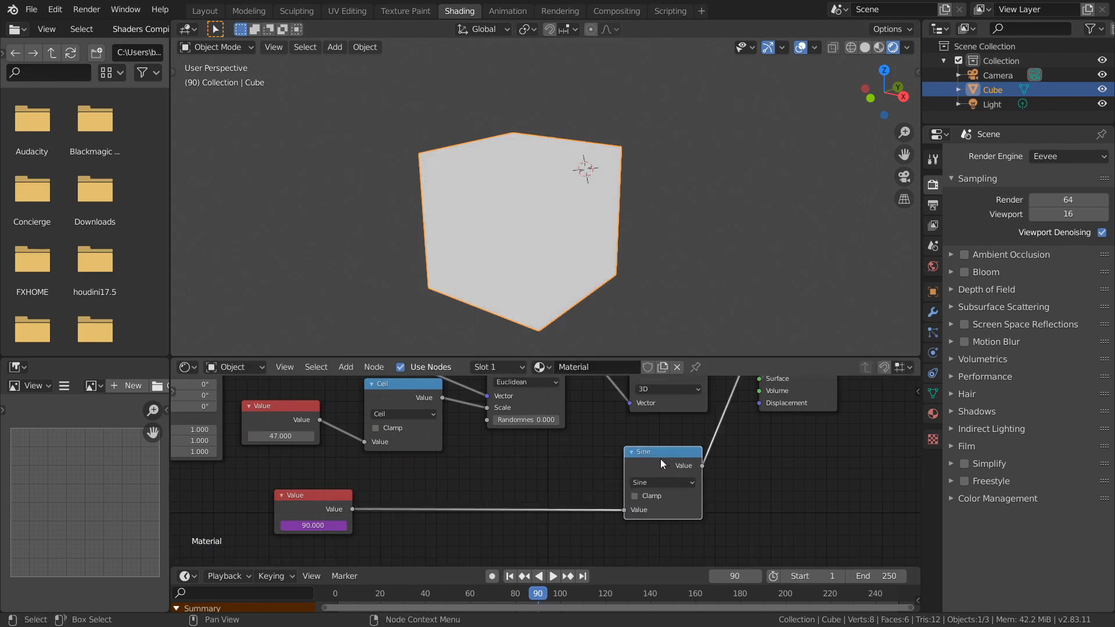
- Insert a duplicate of the Sine node between the driven Value and Sine nodes and set its operation to Divide
key("shift+d")
left_click(504, 468)
left_click(494, 494)
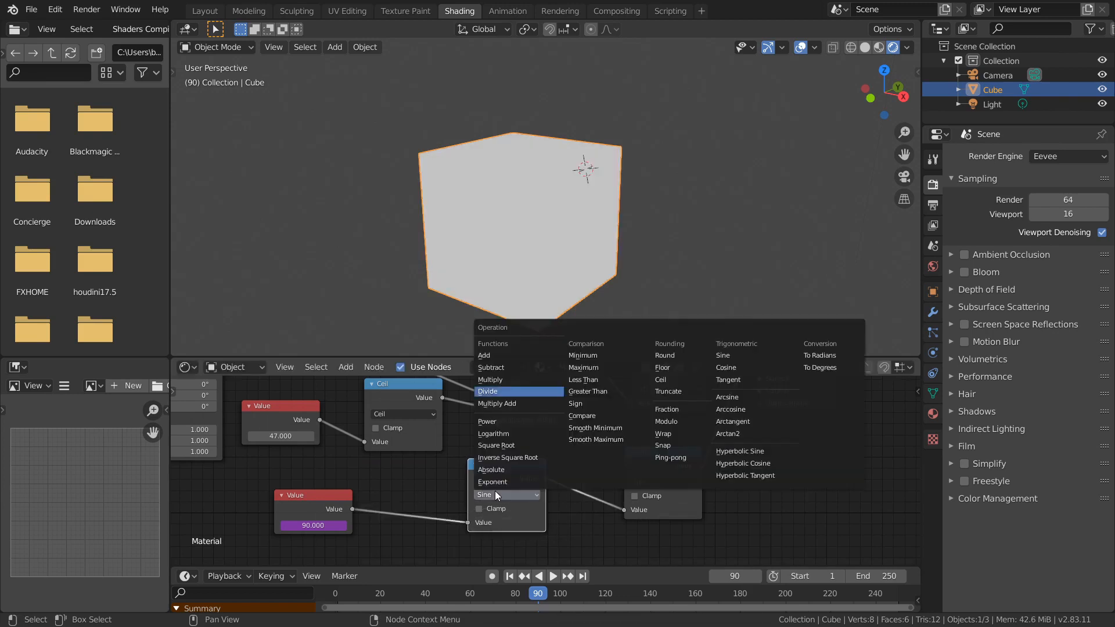
key("d")
- Set the second value of the Divide node to 10
scroll(493, 500, "up", 4)
middle_click_drag(488, 490, 498, 437)
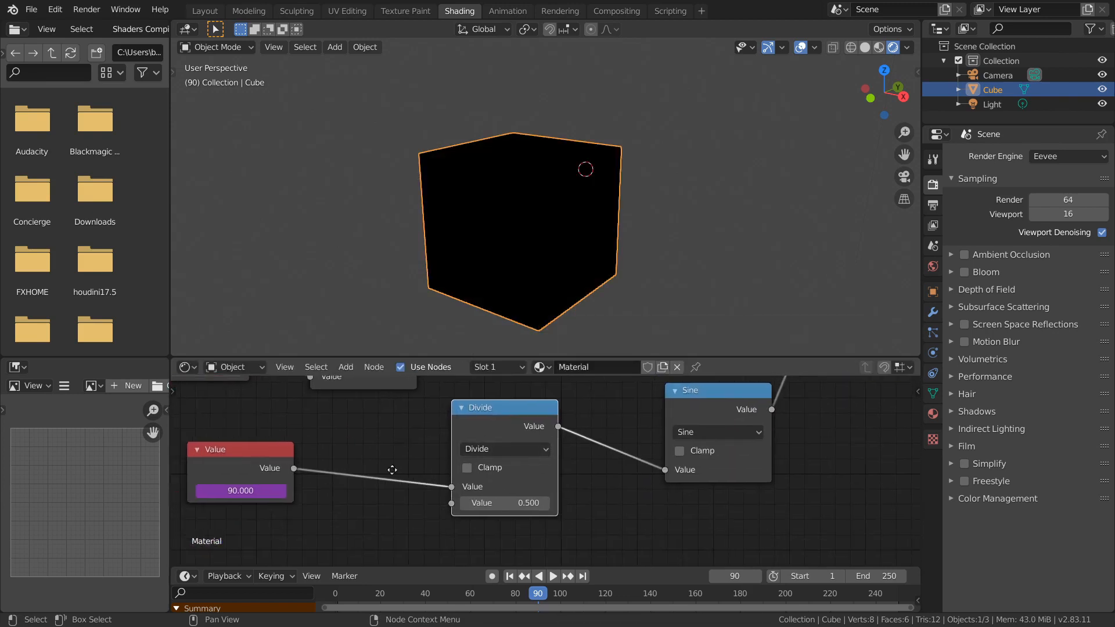
middle_click_drag(392, 469, 454, 457)
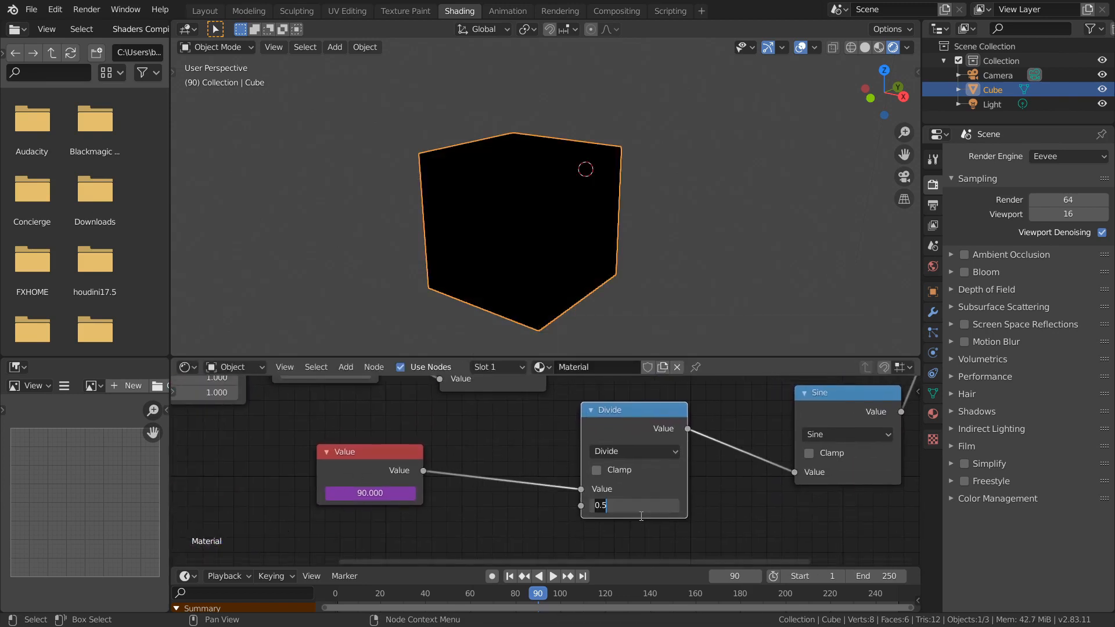
left_click(639, 511)
type("10")
key("Return")
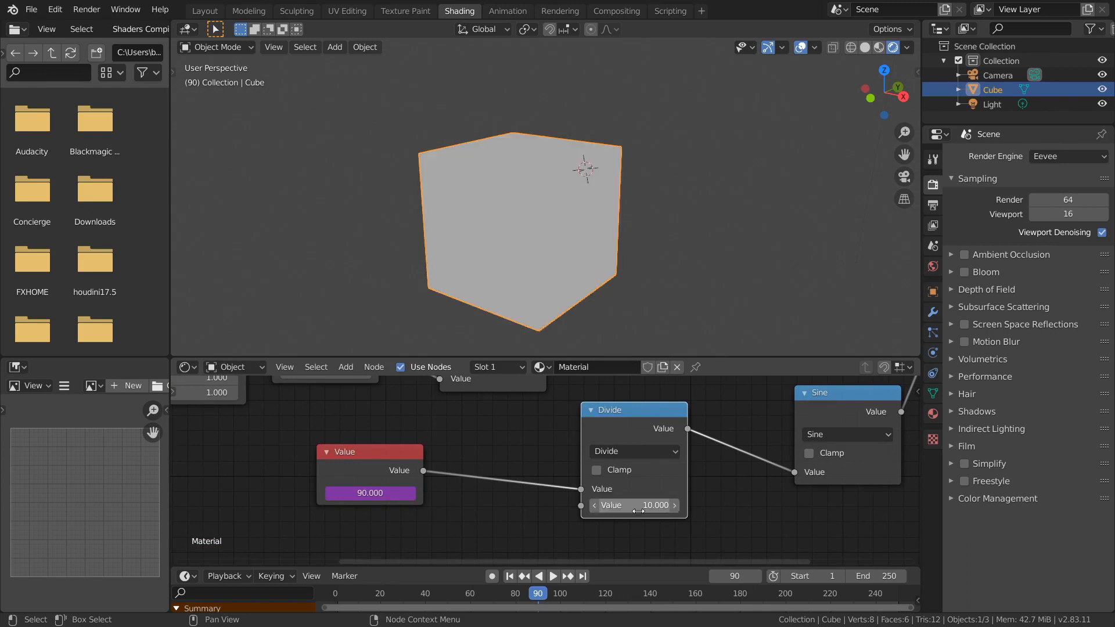
- Play the animation from the first frame to check the pulse speed on the cube
key("shift+Left")
key("space")
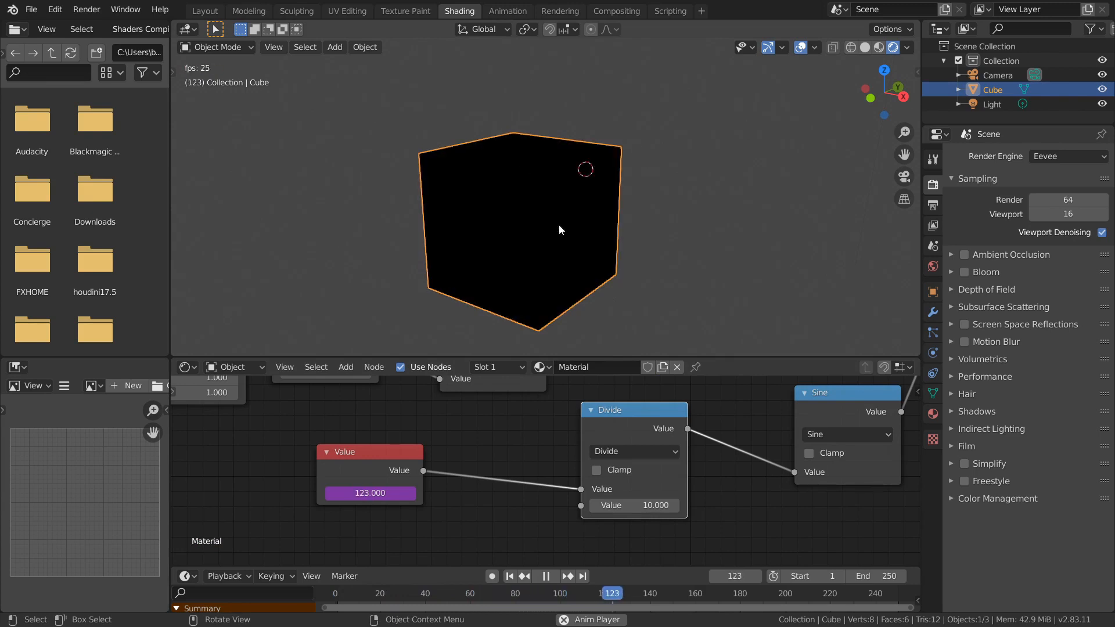
key("space")
- Insert a duplicate of the Divide node between the Divide and Sine nodes and set its operation to Add
scroll(667, 398, "down", 3)
middle_click_drag(667, 399, 587, 396)
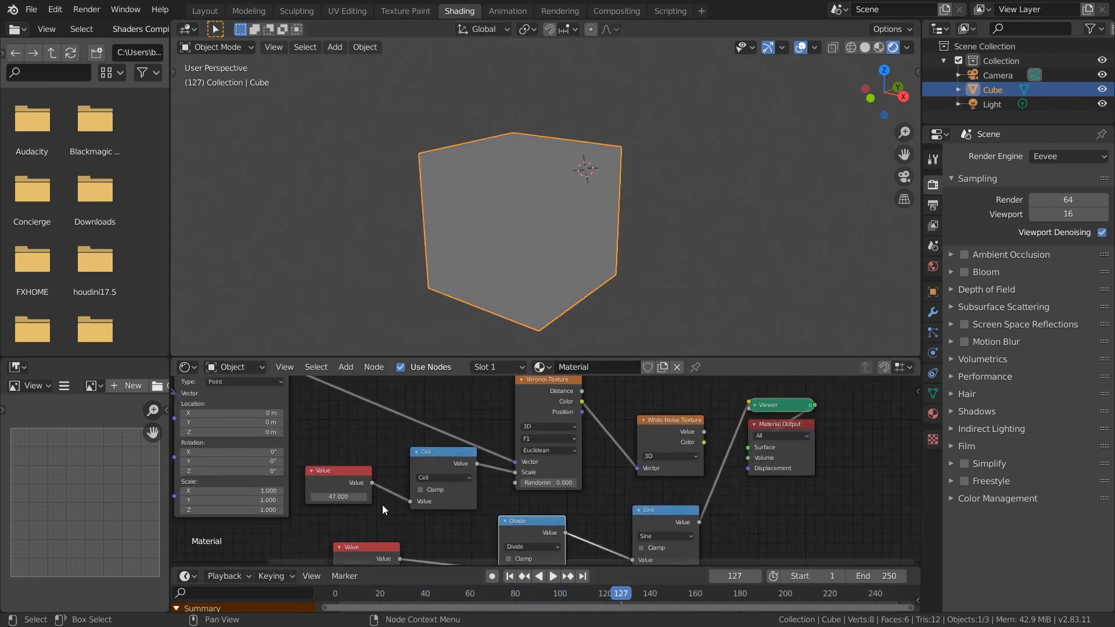
middle_click_drag(508, 496, 584, 451)
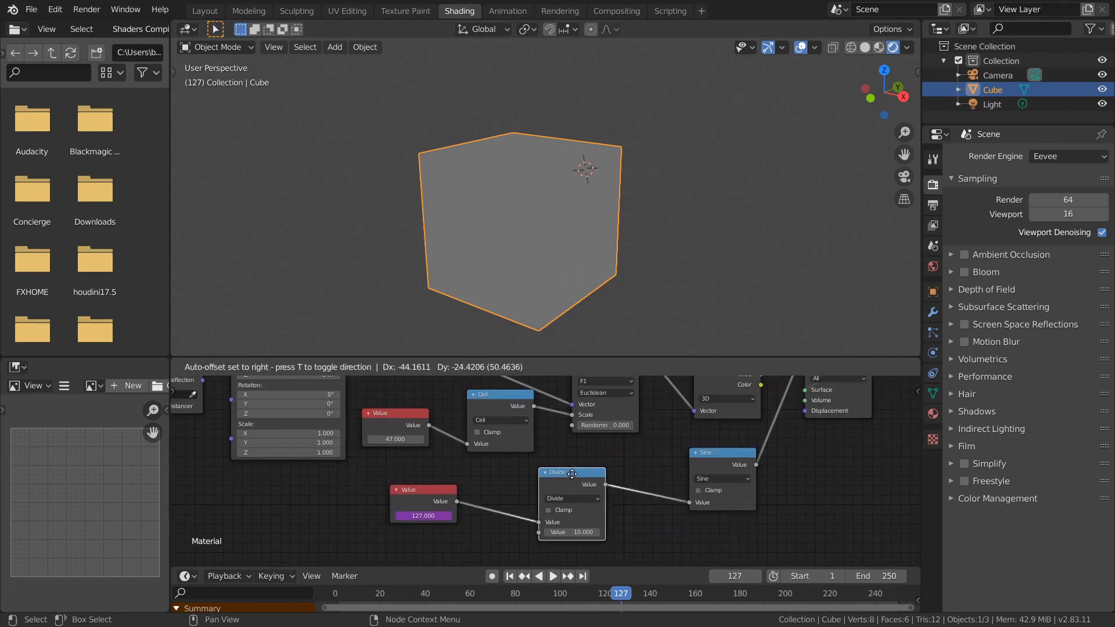
key("shift+d")
left_click(631, 480)
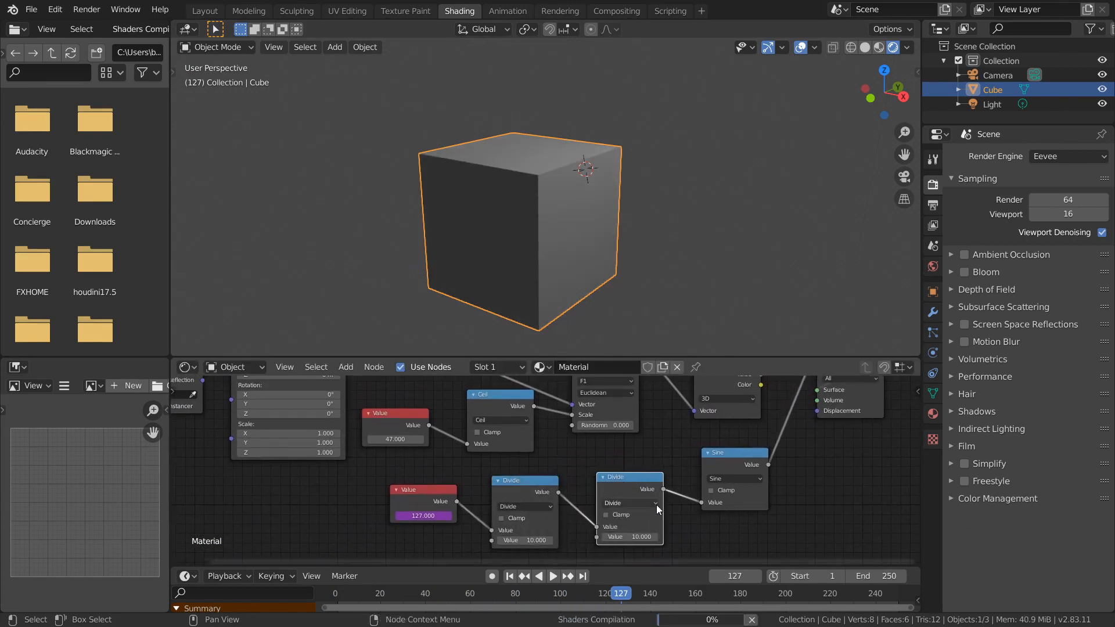
left_click(621, 503)
key("a")
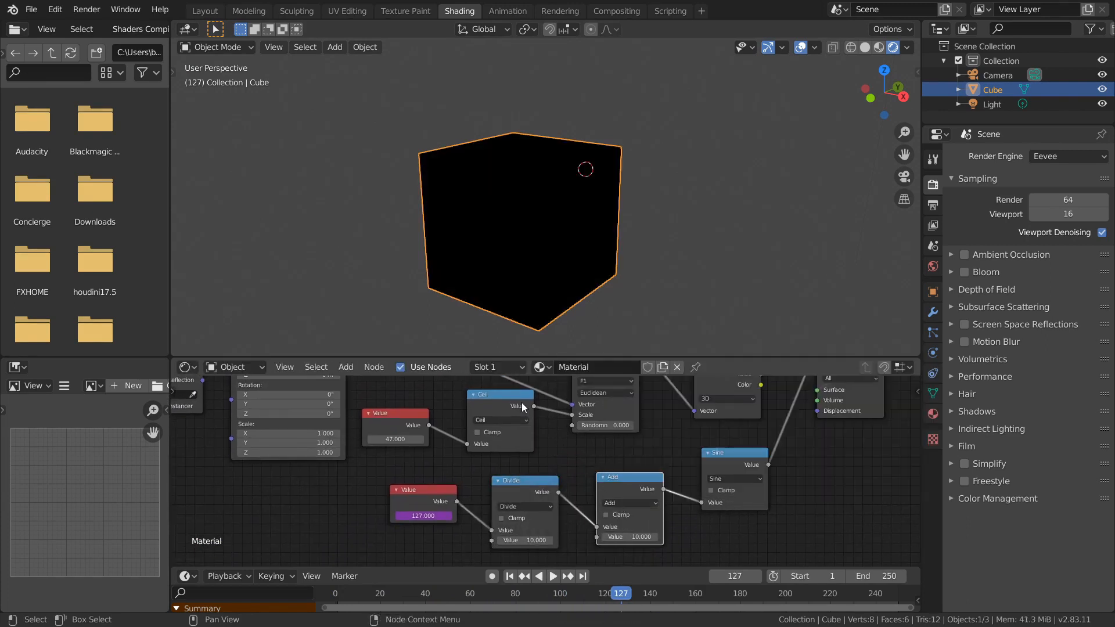
- Connect the White Noise Texture's Value output to the second value input of the Add node
middle_click_drag(639, 383, 611, 388)
scroll(660, 392, "down", 1)
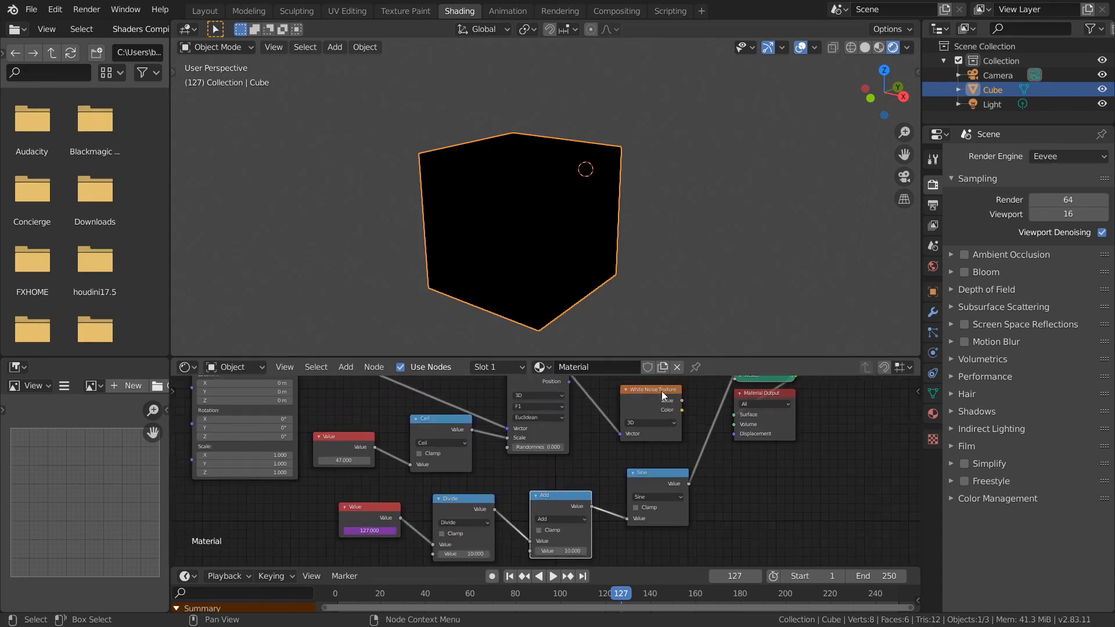
left_click(679, 402)
left_click_drag(680, 401, 529, 550)
- Play the animation and examine up close how the individual blocks on the cube fade
middle_click_drag(393, 483, 490, 395)
scroll(467, 397, "up", 3)
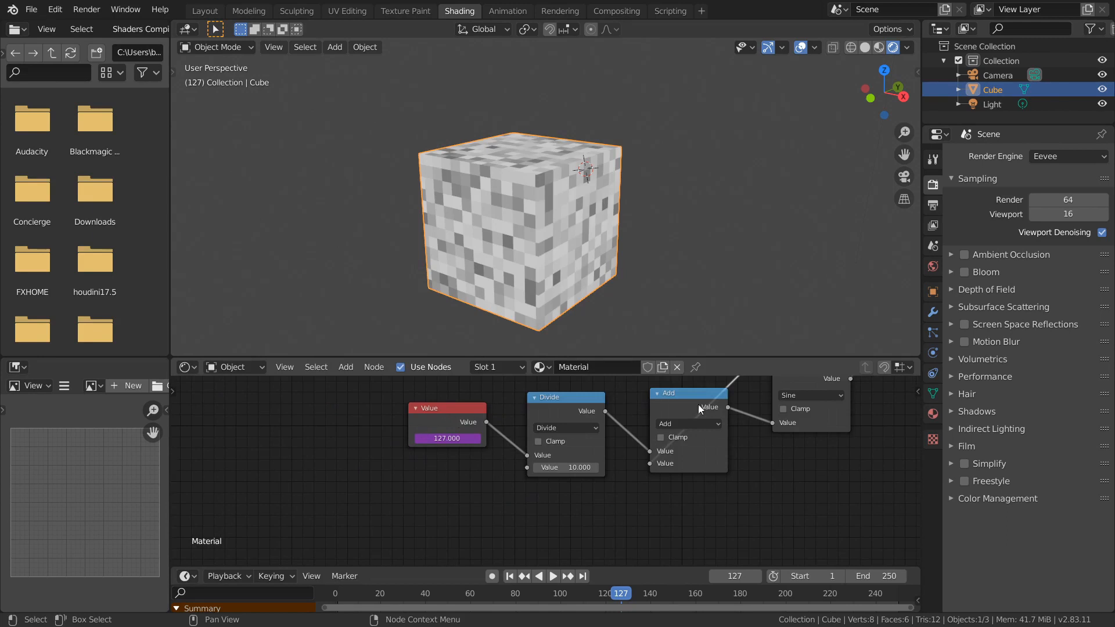
middle_click_drag(698, 404, 497, 494)
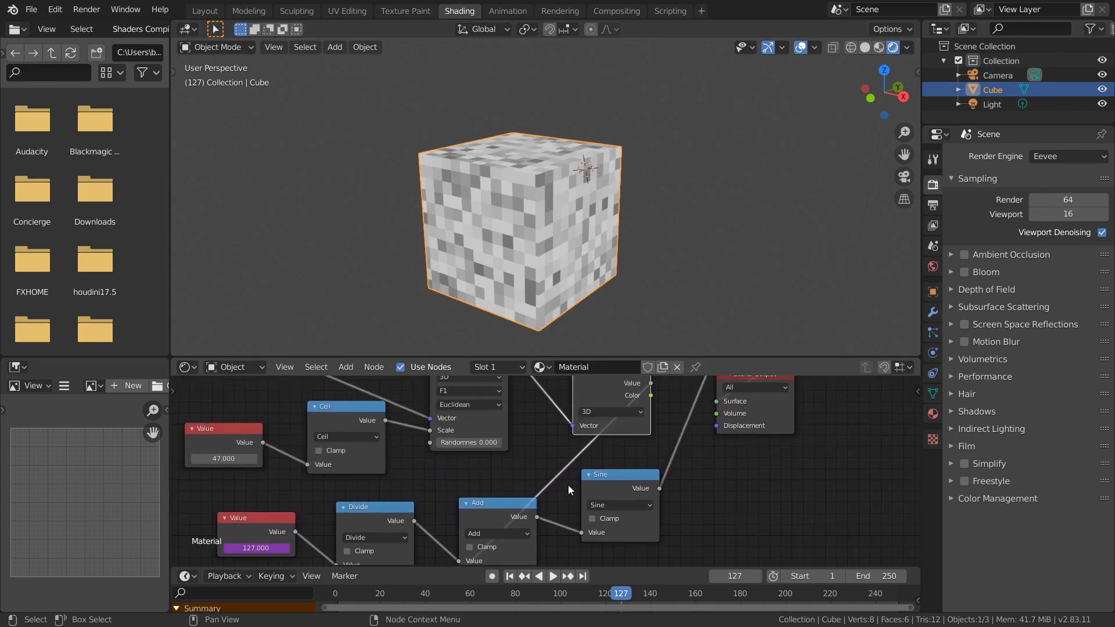
scroll(604, 518, "down", 2)
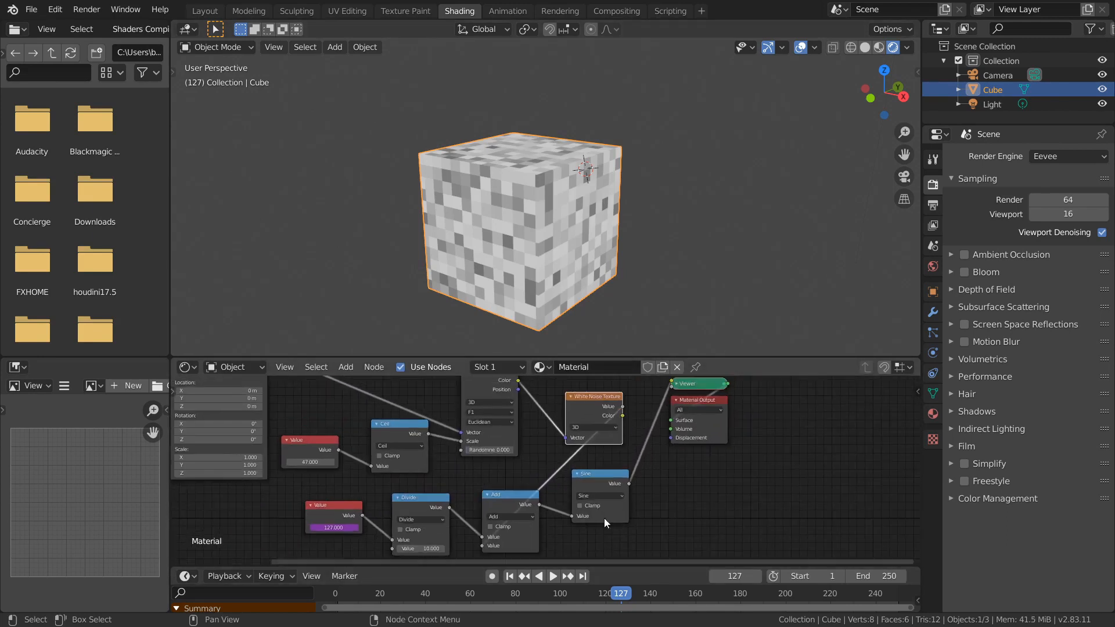
key("space")
scroll(546, 220, "up", 2)
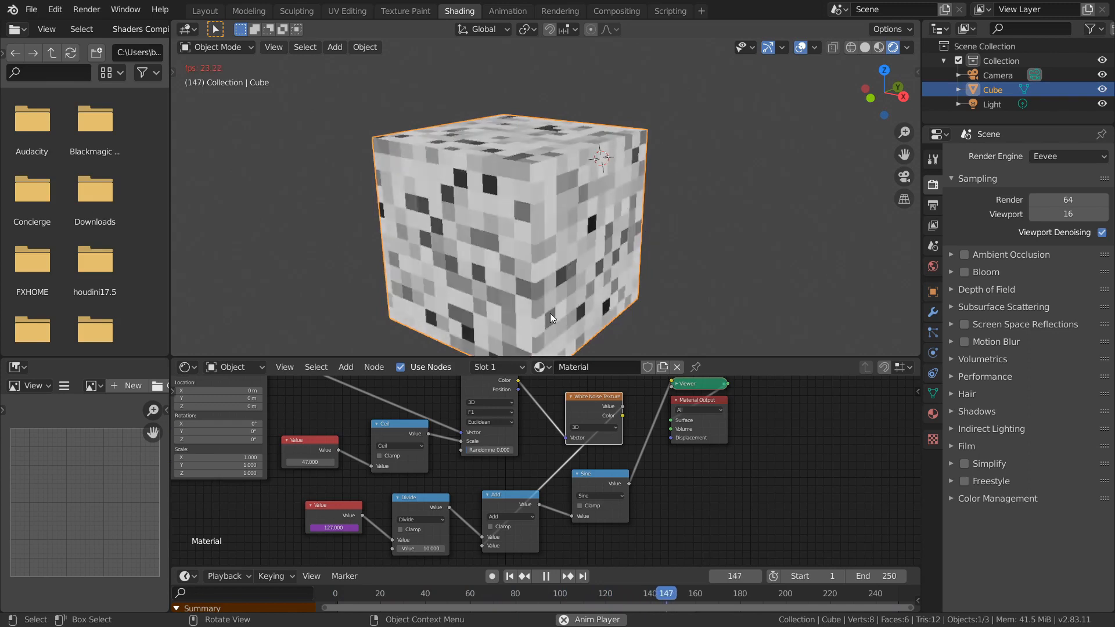
- Move the White Noise Texture up and insert a duplicate of the Add node, set to Multiply, between it and Add
middle_click_drag(591, 400, 577, 438)
left_click_drag(595, 433, 592, 388)
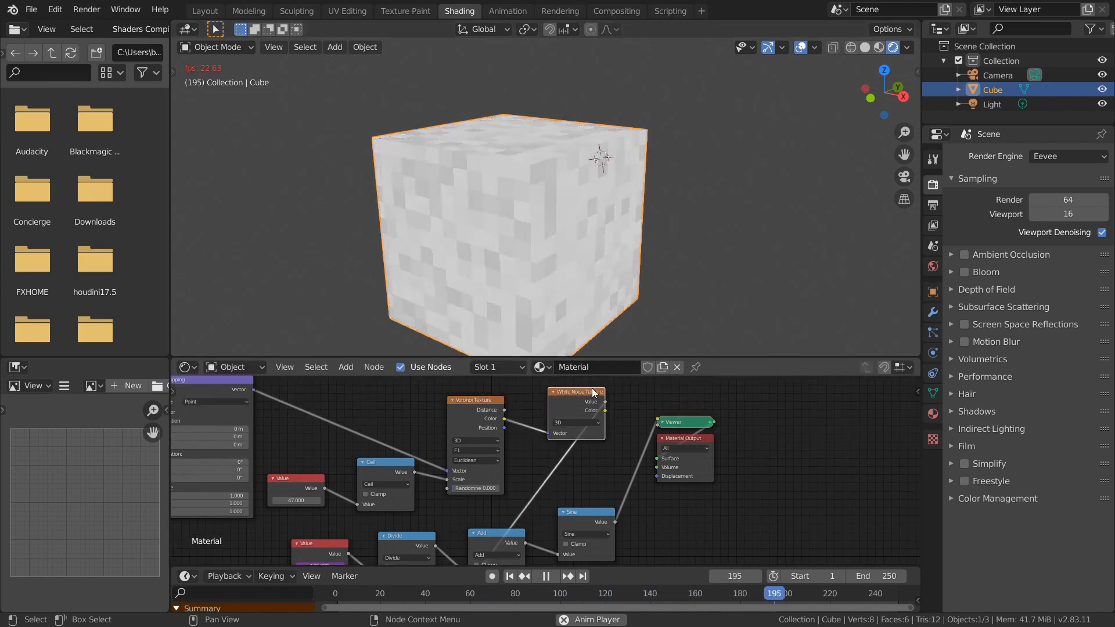
scroll(543, 486, "up", 1)
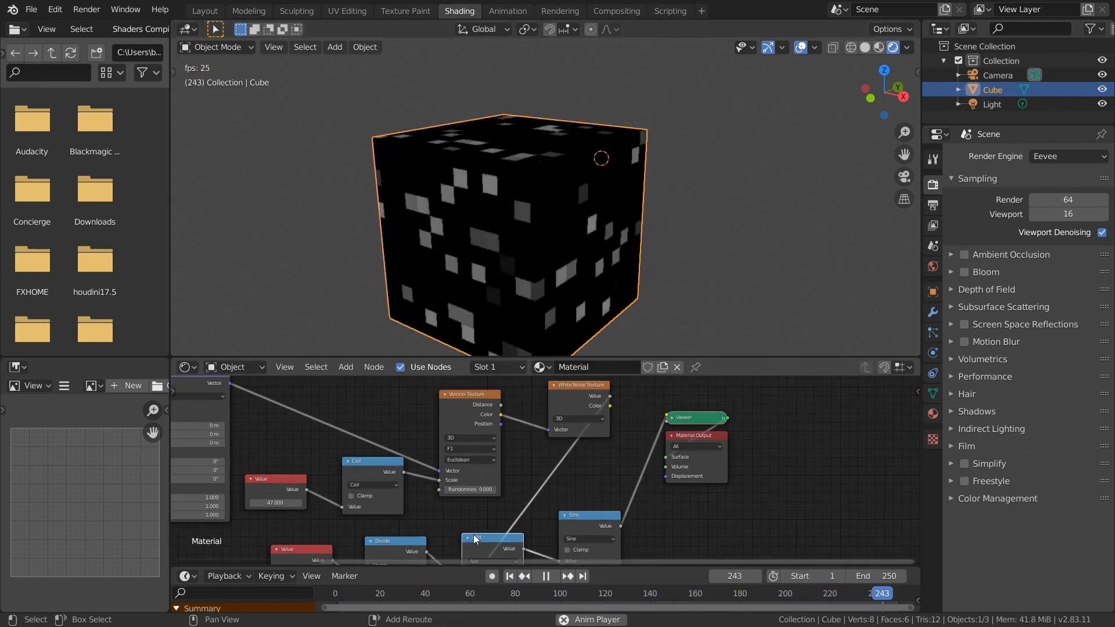
key("shift+d")
left_click(529, 457)
left_click(664, 480)
key("m")
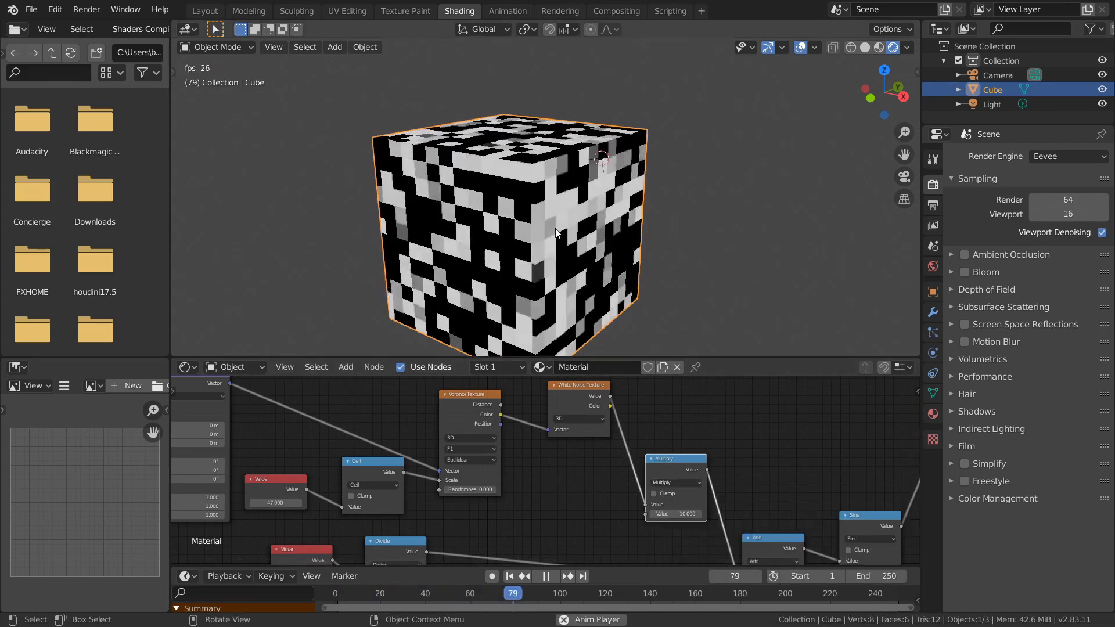
- Set the second value of the Multiply node to 40
left_click(680, 514)
type("100")
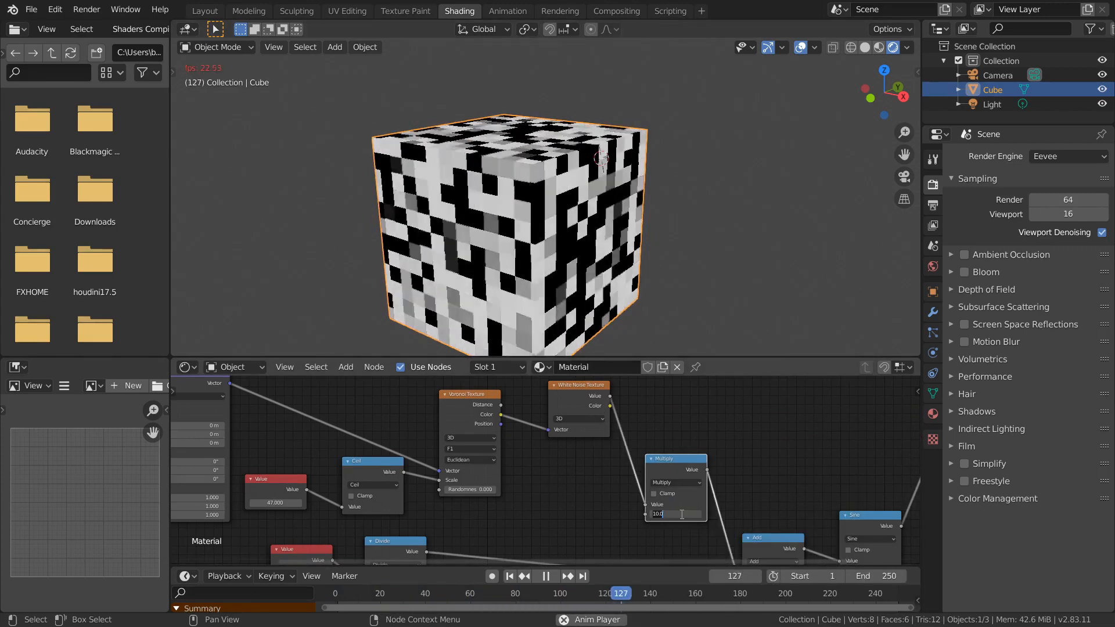
type("40")
key("Return")
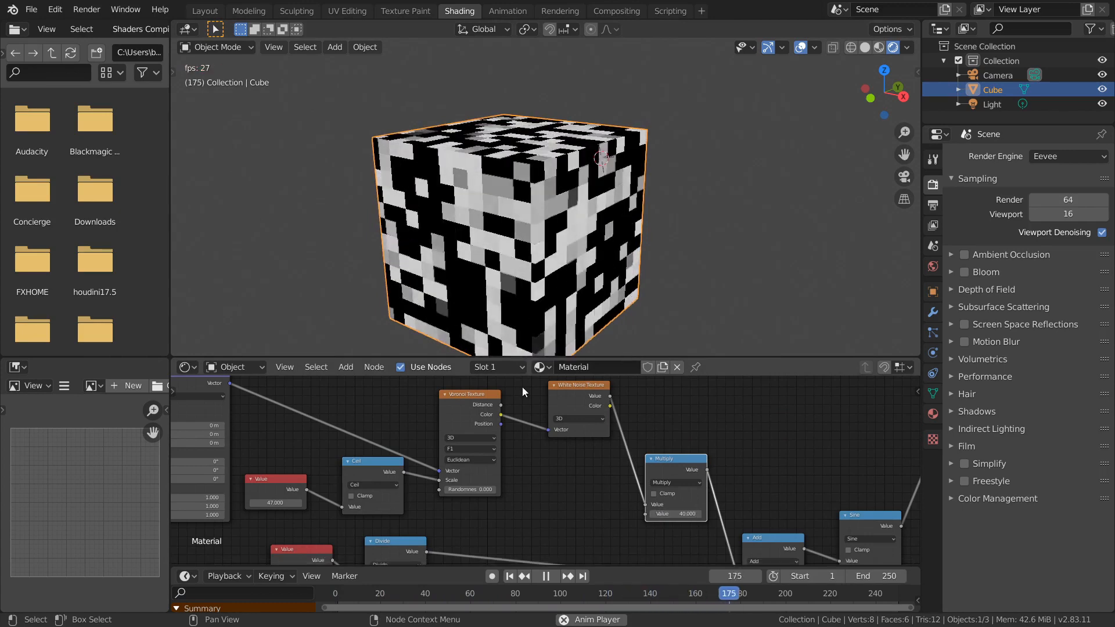
- Try a higher scale of 158.5 in the Value node feeding the Ceil node to preview smaller blocks
middle_click_drag(546, 174, 486, 169)
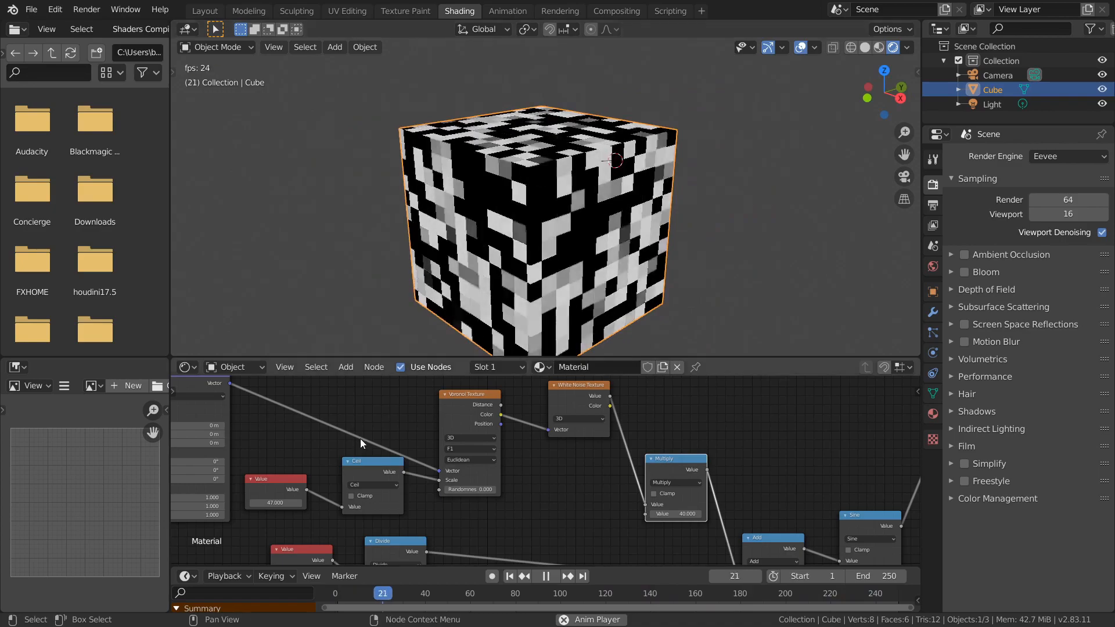
middle_click_drag(360, 438, 499, 426)
scroll(495, 428, "up", 2)
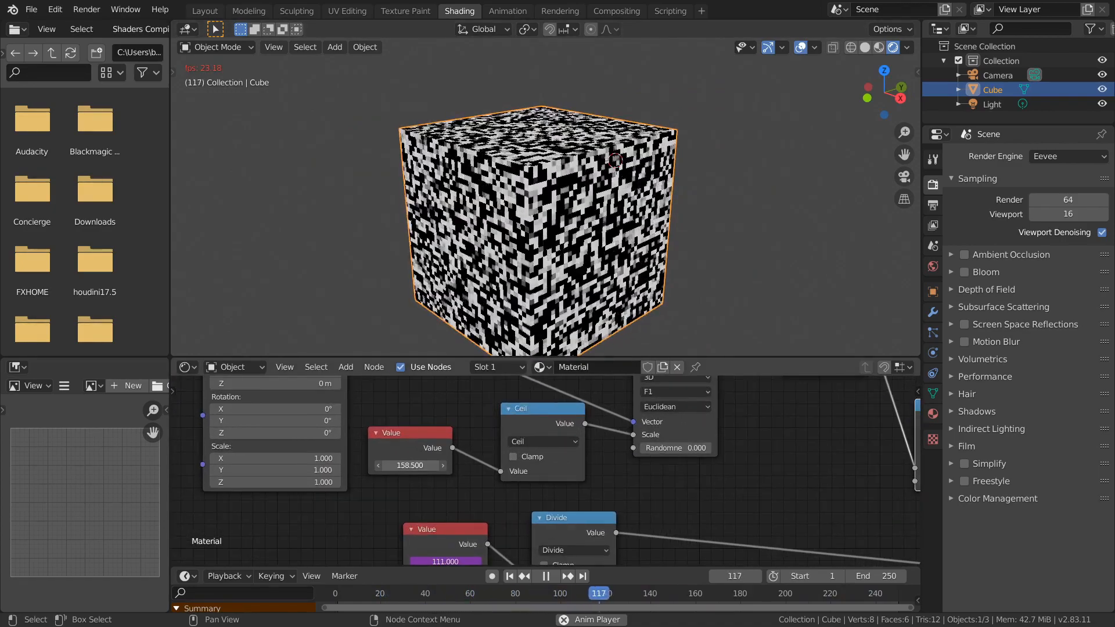
left_click_drag(410, 465, 349, 465)
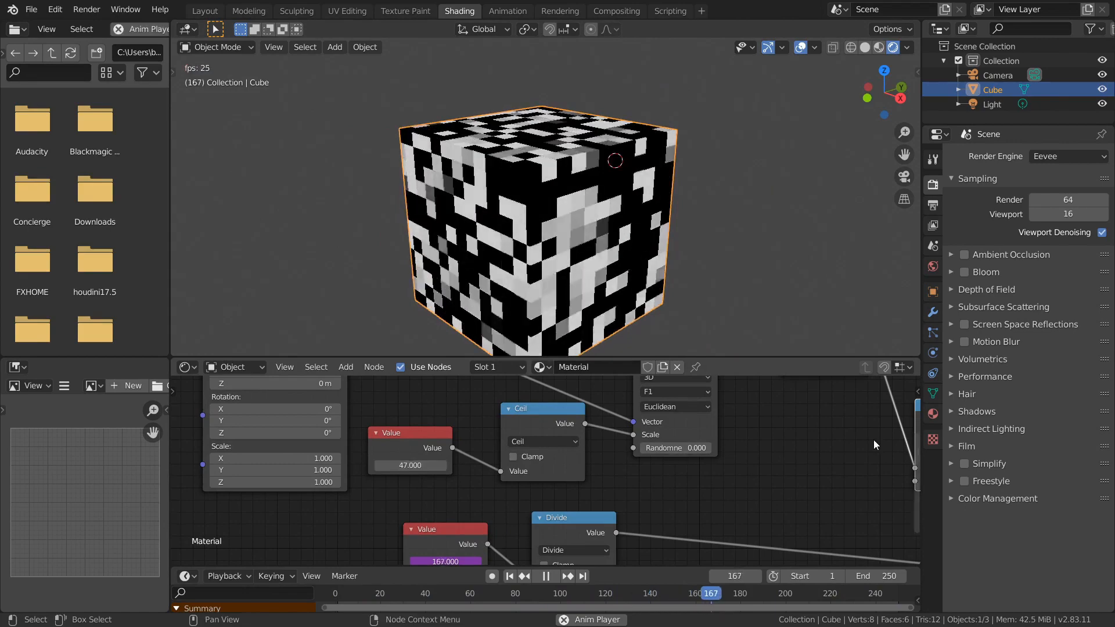
- Set the second value of the Divide node to 10 and examine the fading blocks on the cube
middle_click_drag(873, 440, 676, 344)
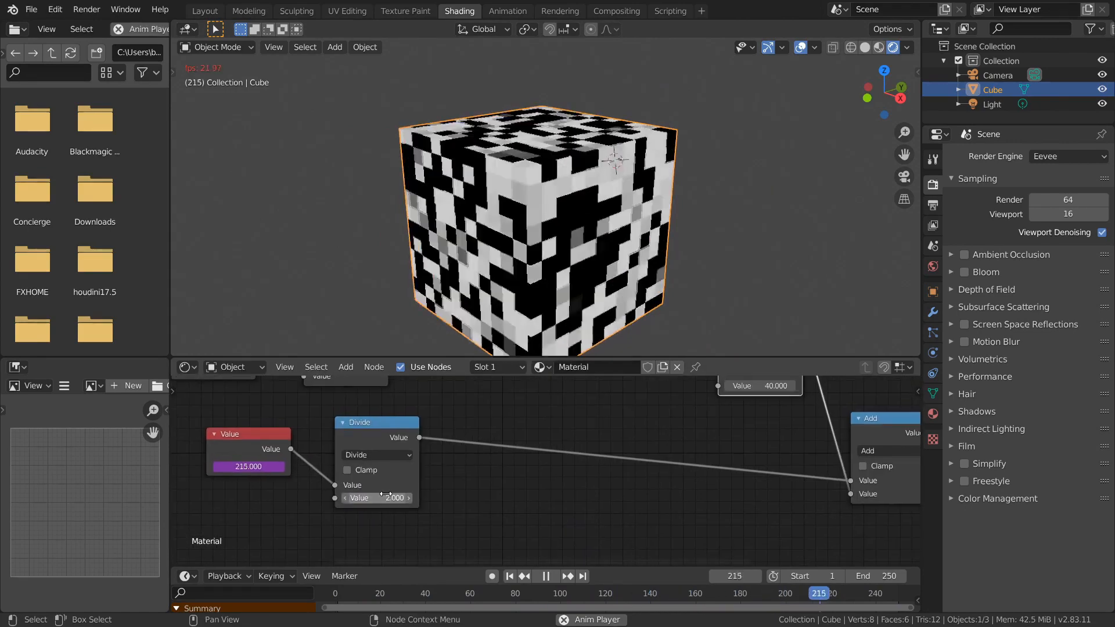
left_click_drag(386, 494, 407, 494)
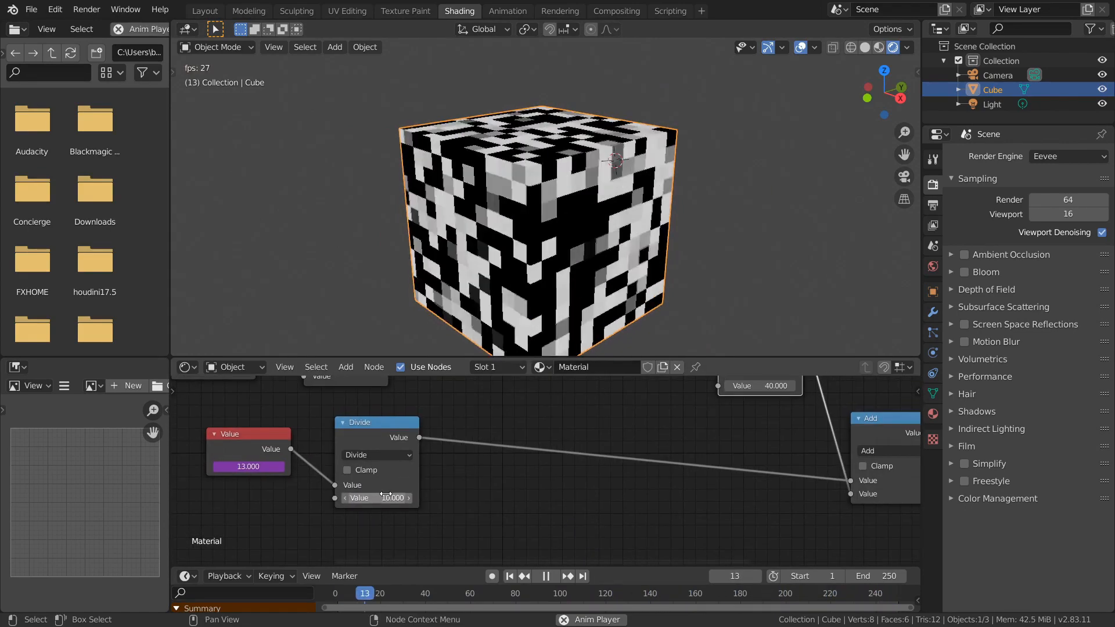
middle_click_drag(667, 487, 297, 537)
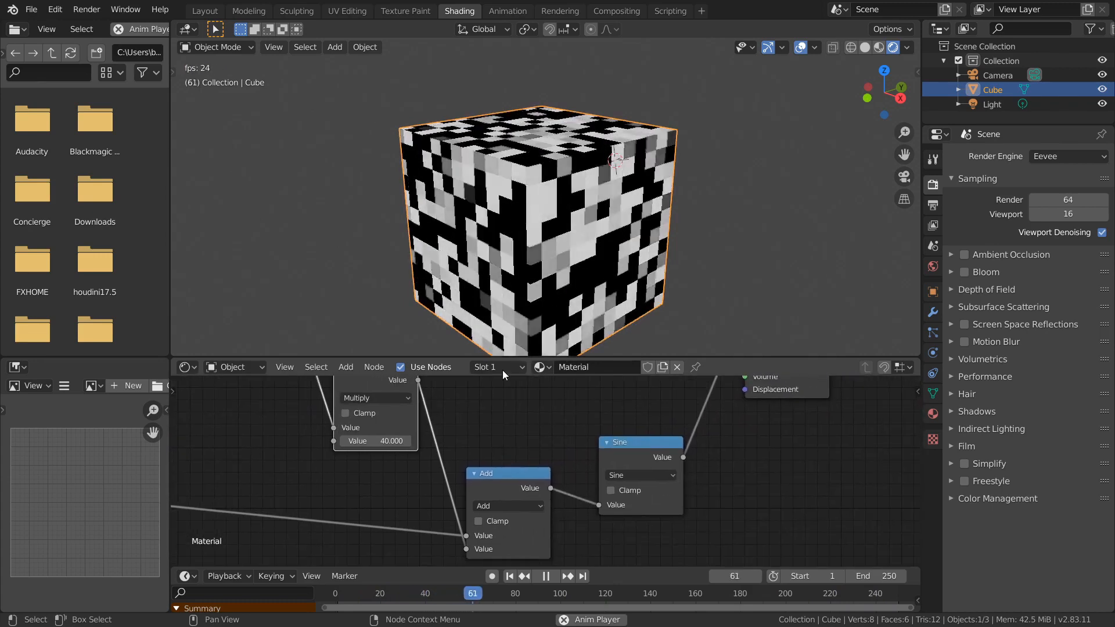
scroll(519, 236, "down", 1)
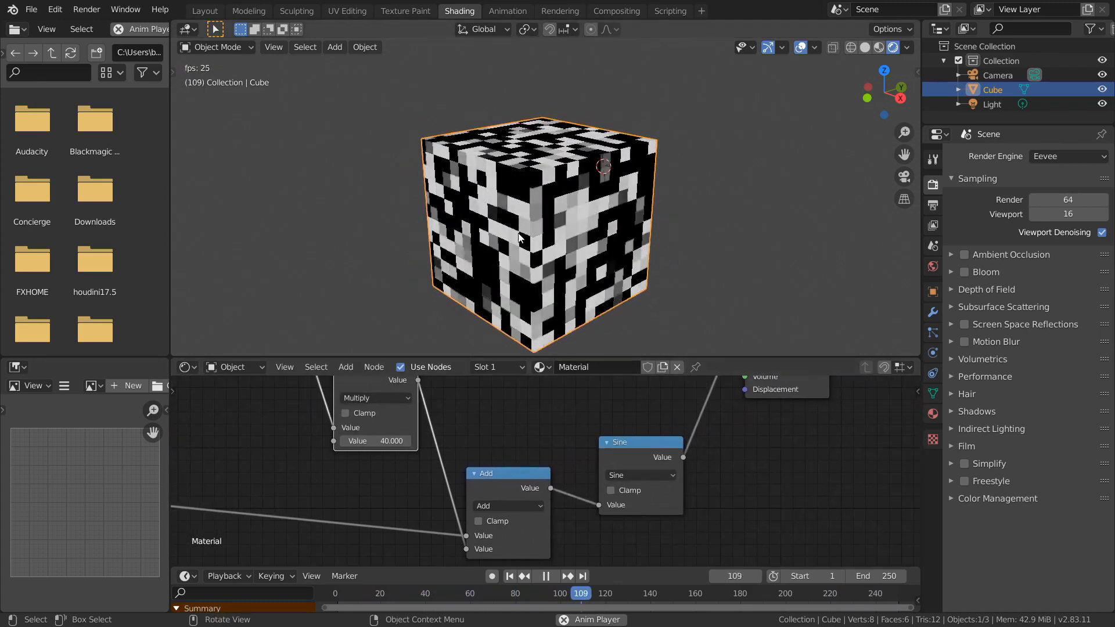
mouse_move(746, 405)
middle_mouse_down()
mouse_move(652, 450)
mouse_move(739, 414)
middle_mouse_up()
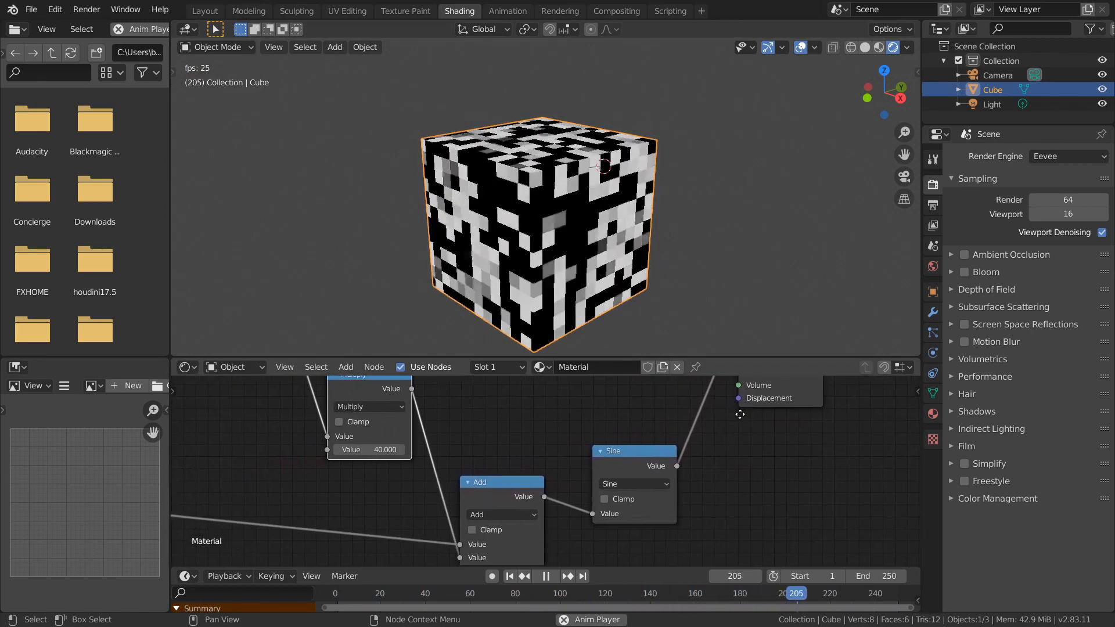
scroll(569, 259, "up", 1)
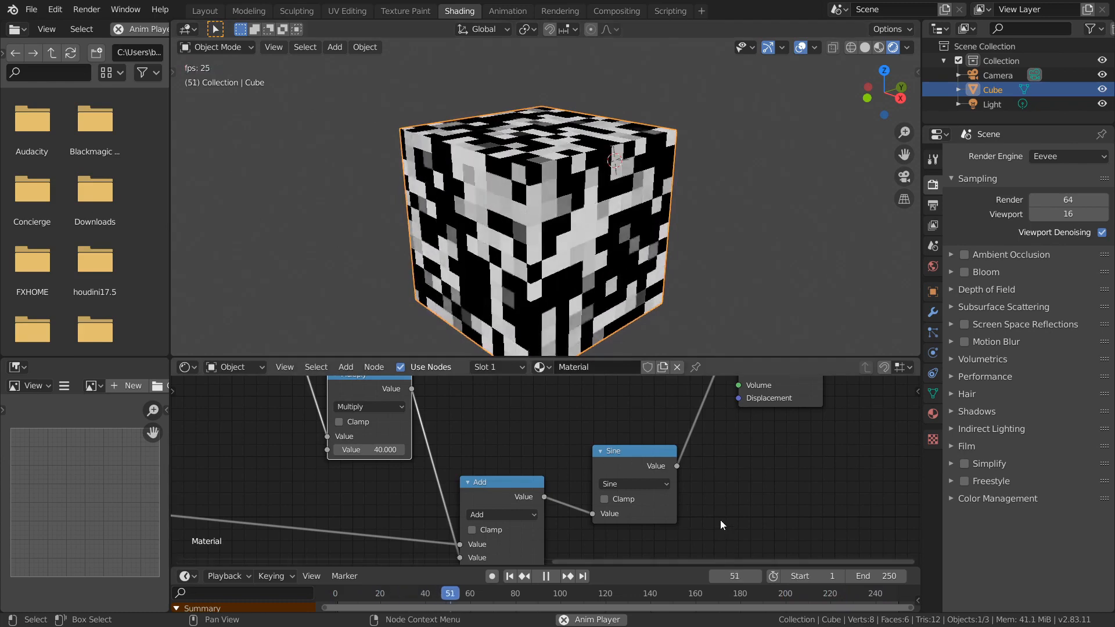
- Move the Add and Sine nodes aside and insert a duplicate of Sine, set to Add, after the Sine node
left_click_drag(720, 521, 484, 464)
left_click_drag(609, 450, 505, 484)
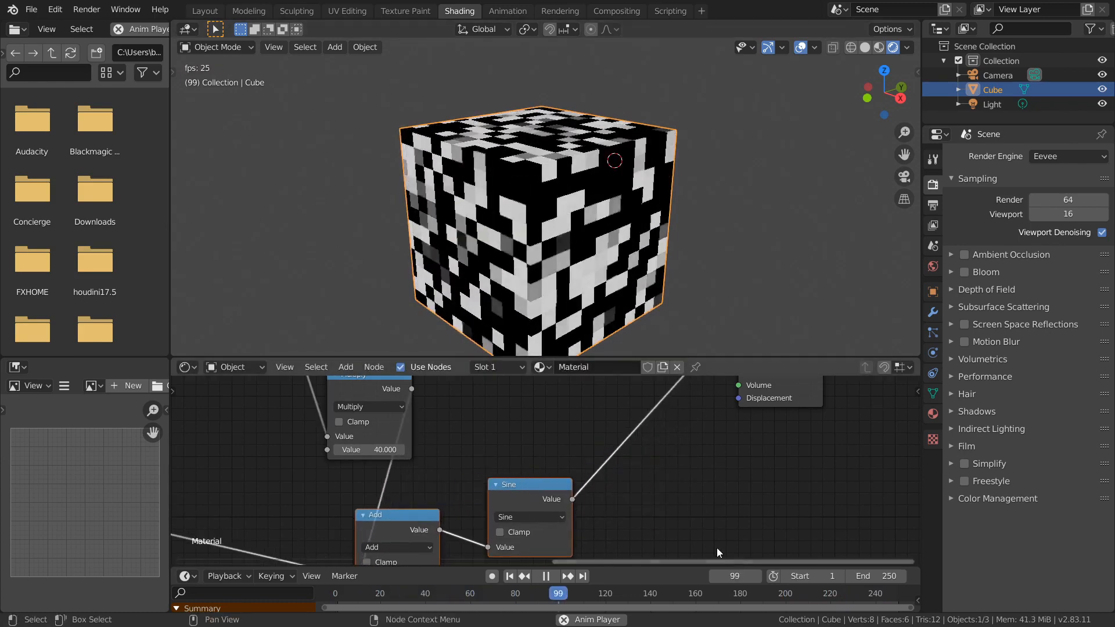
key("shift+d")
left_click(647, 456)
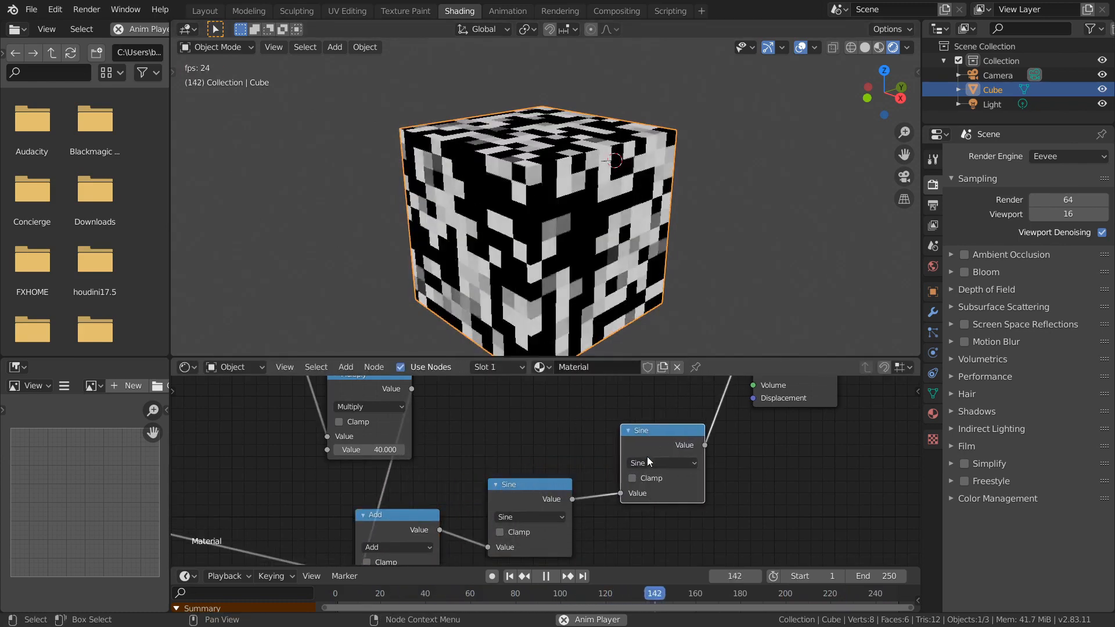
left_click(649, 462)
left_click(303, 309)
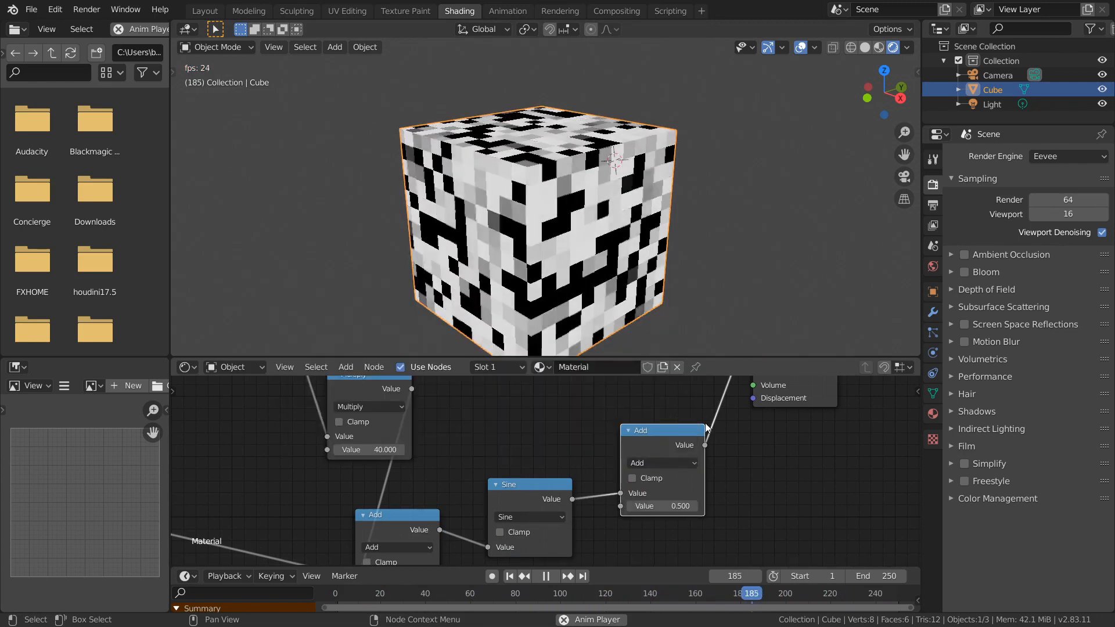
- Try the offsets 0 and 0.68 as the second value of the Add node after Sine
left_click(661, 506)
type("0")
key("Return")
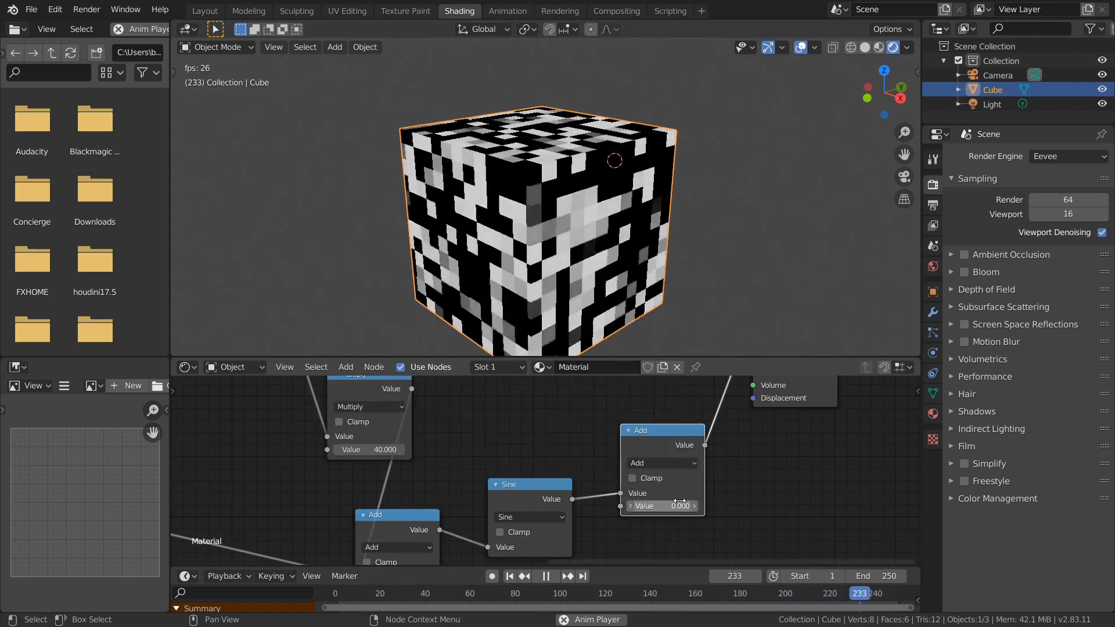
left_click_drag(680, 501, 730, 501, "shift")
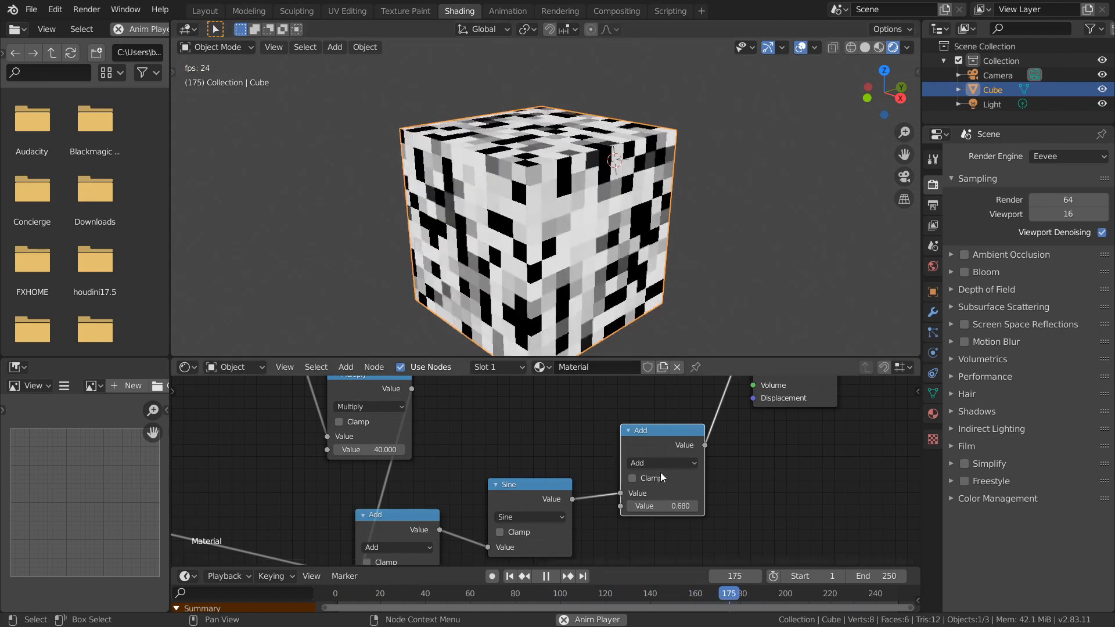
- Move the Viewer and Material Output nodes farther away from the Sine node to make room
scroll(577, 457, "down", 2)
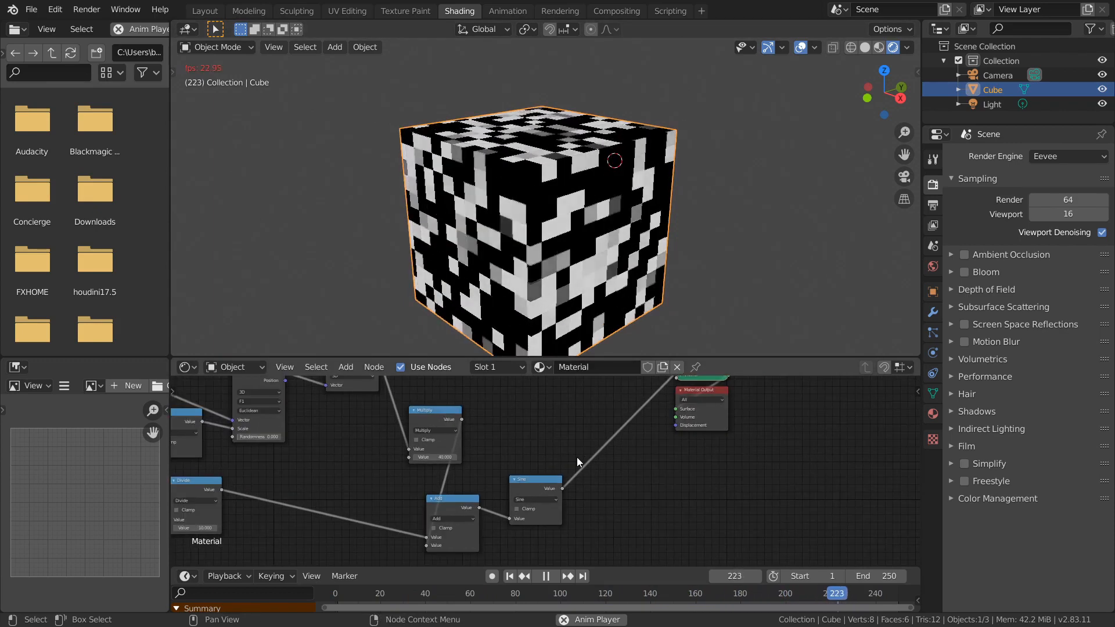
middle_click_drag(639, 444, 495, 523)
left_click_drag(636, 510, 547, 441)
key("g")
left_click(765, 444)
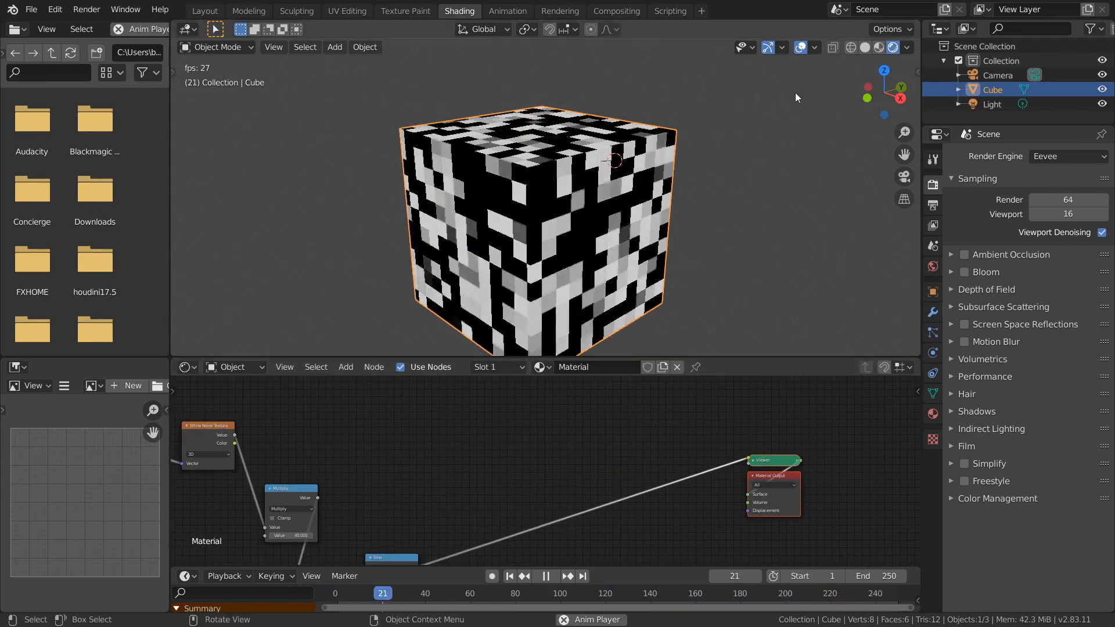
- Set the World background color to black and deselect the cube
left_click(932, 266)
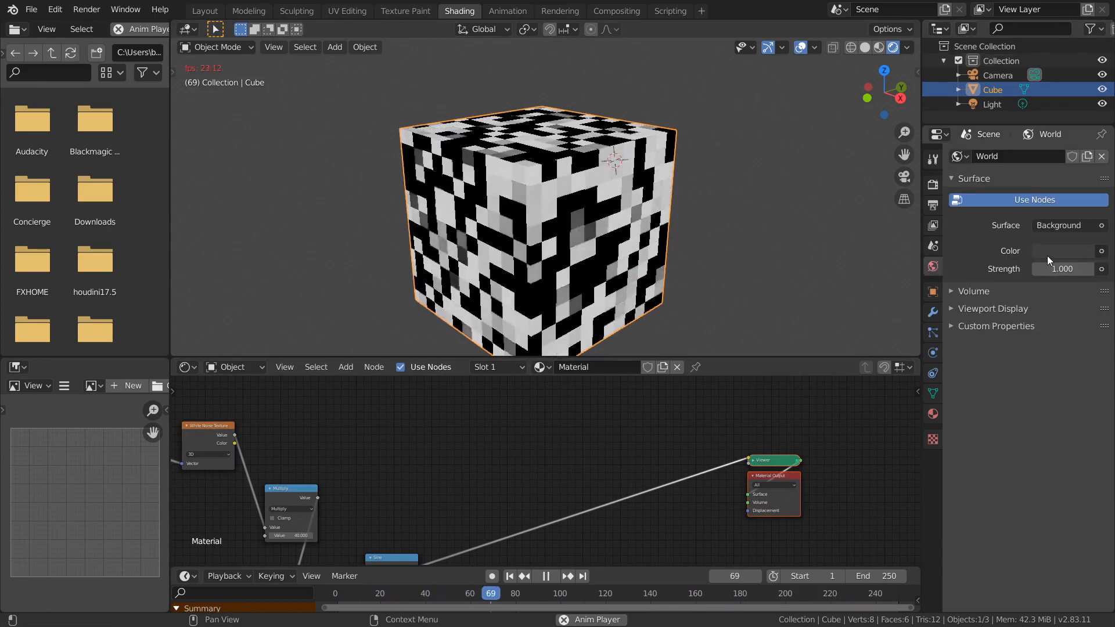
left_click(1047, 256)
left_click(1077, 138)
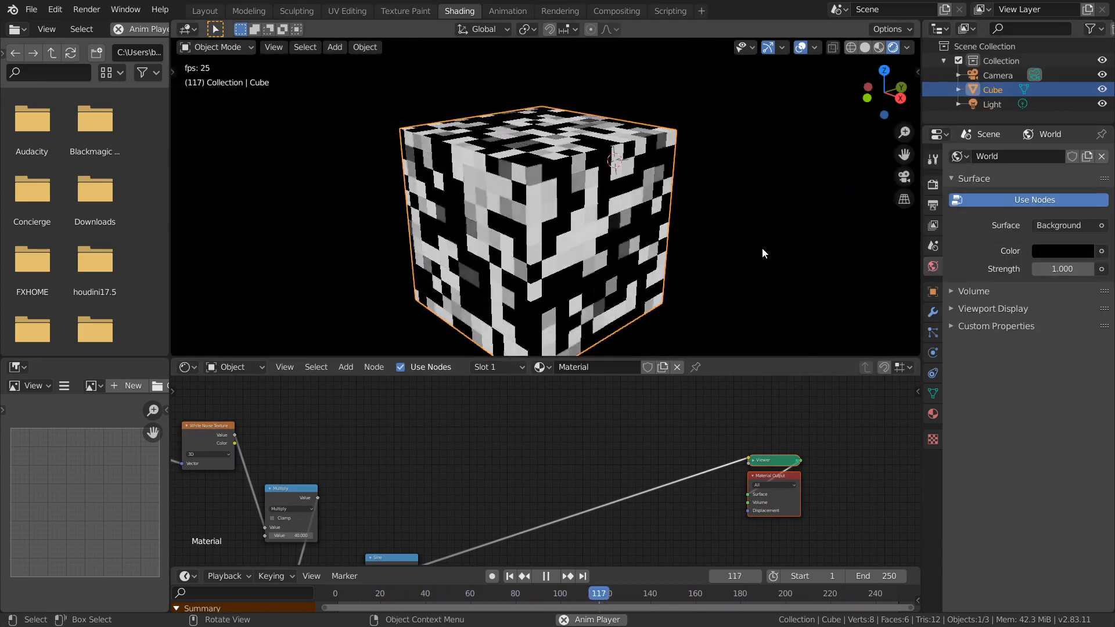
left_click(762, 249)
- Insert an Emission node between the Sine node and the Viewer
middle_click_drag(428, 499, 436, 435)
key("shift+a")
left_click(473, 407)
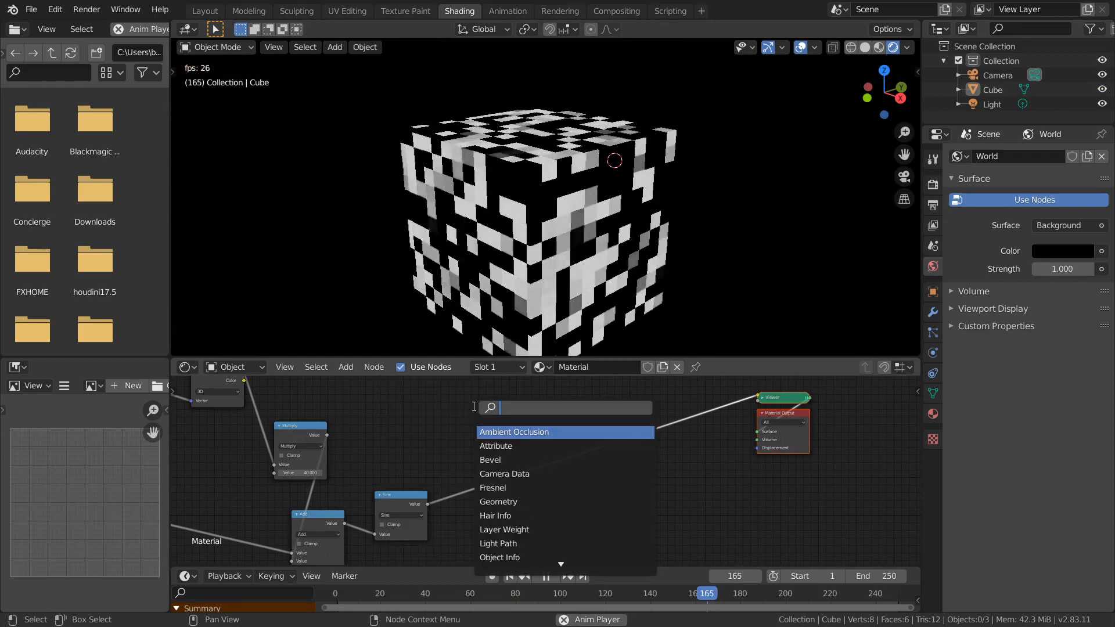
type("em")
key("Return")
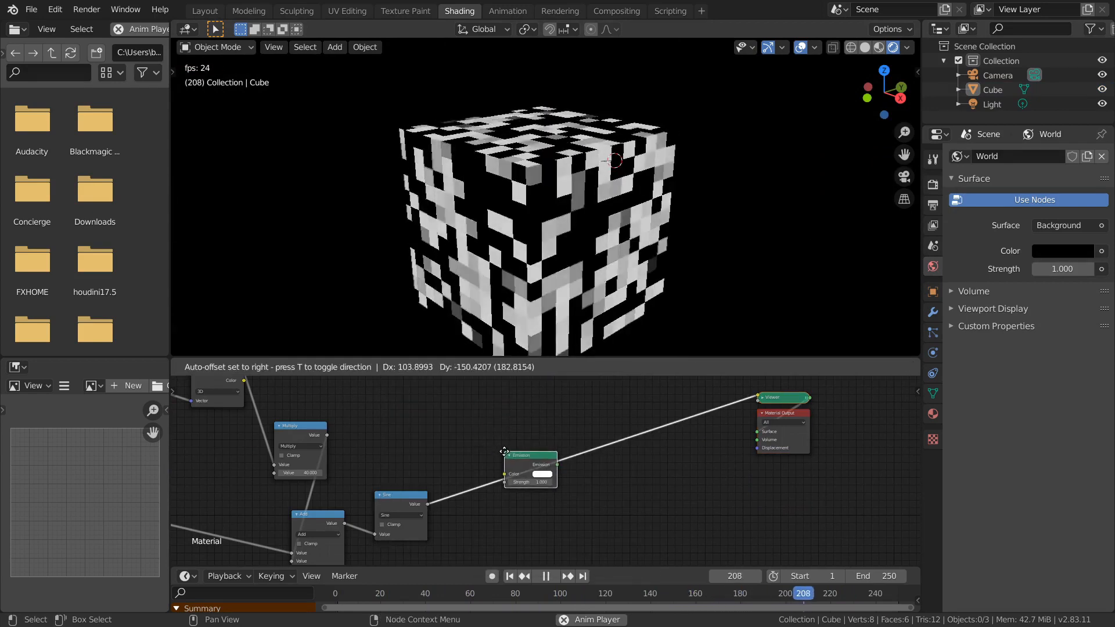
left_click(504, 452)
left_click_drag(520, 461, 518, 428)
- Delete the Viewer node and connect the Emission output to the Material Output's Surface input
scroll(559, 433, "up", 6)
middle_click_drag(719, 410, 427, 515)
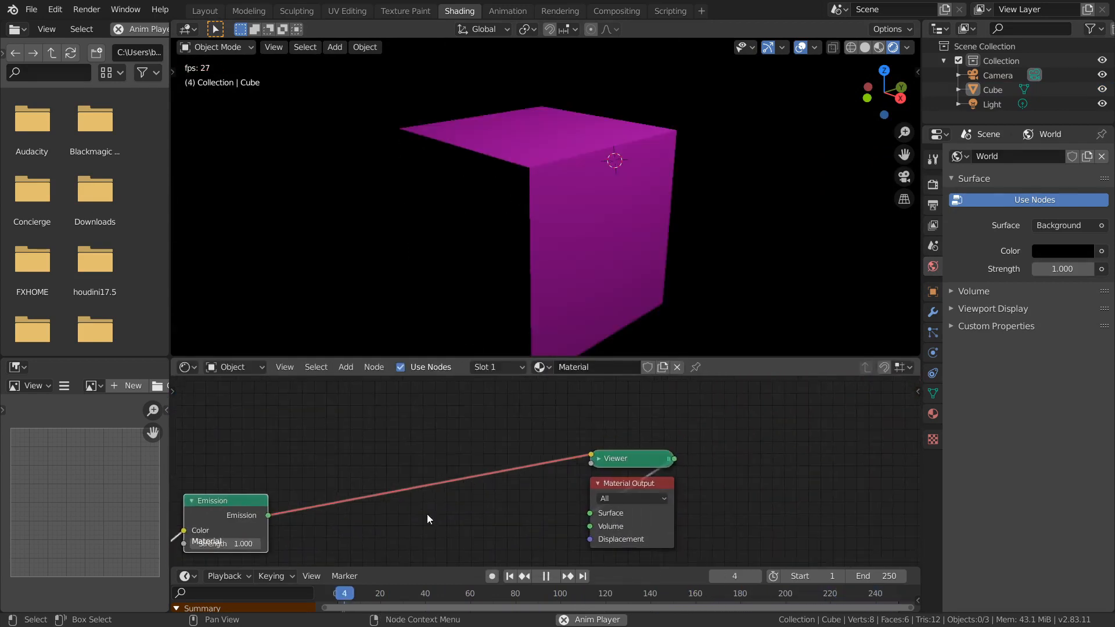
left_click(646, 454)
key("x")
left_click_drag(267, 515, 586, 464)
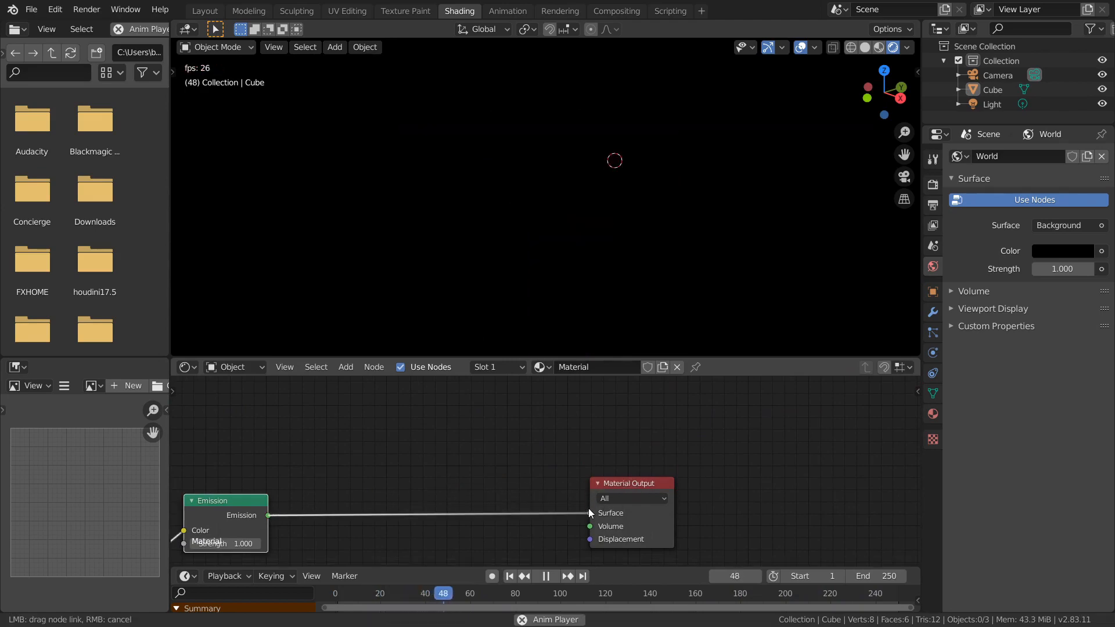
- Enable Bloom in the Eevee render settings and set the Emission strength to 3.3
middle_click_drag(375, 511, 771, 392)
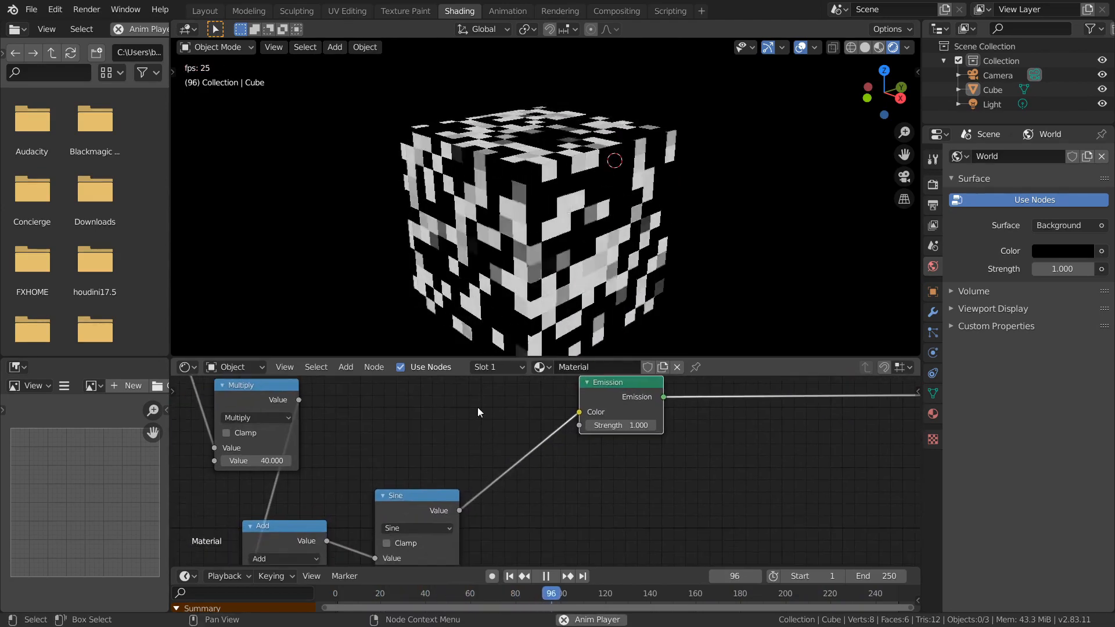
left_click(935, 184)
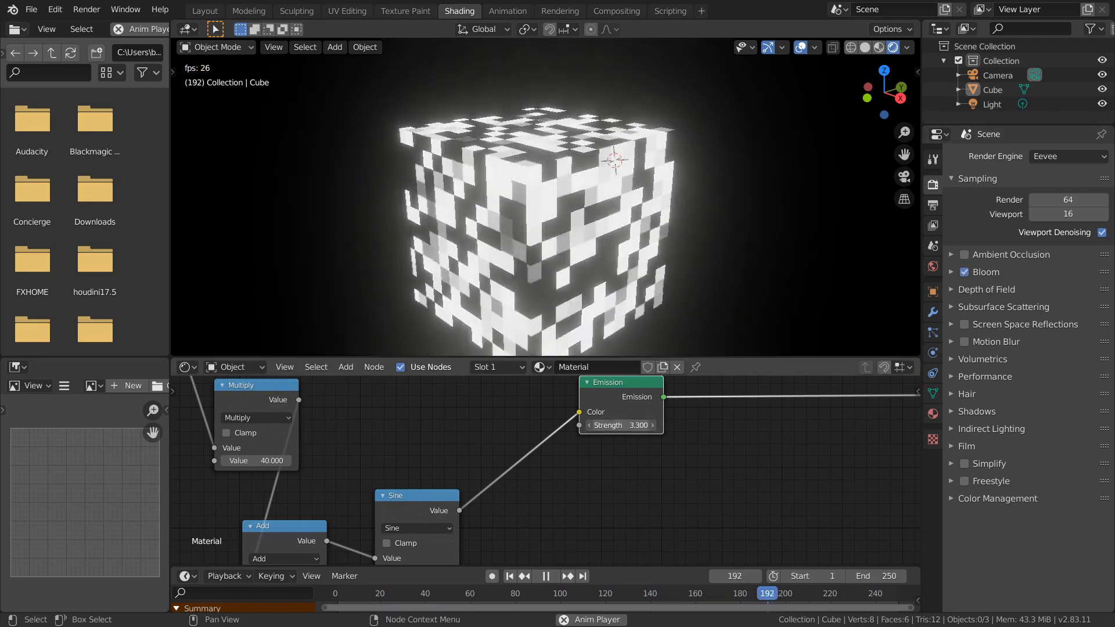
- Insert a ColorRamp node between the Sine and Emission nodes
scroll(685, 430, "down", 2)
middle_click_drag(688, 430, 484, 434)
left_click_drag(532, 430, 538, 430)
scroll(482, 427, "up", 3)
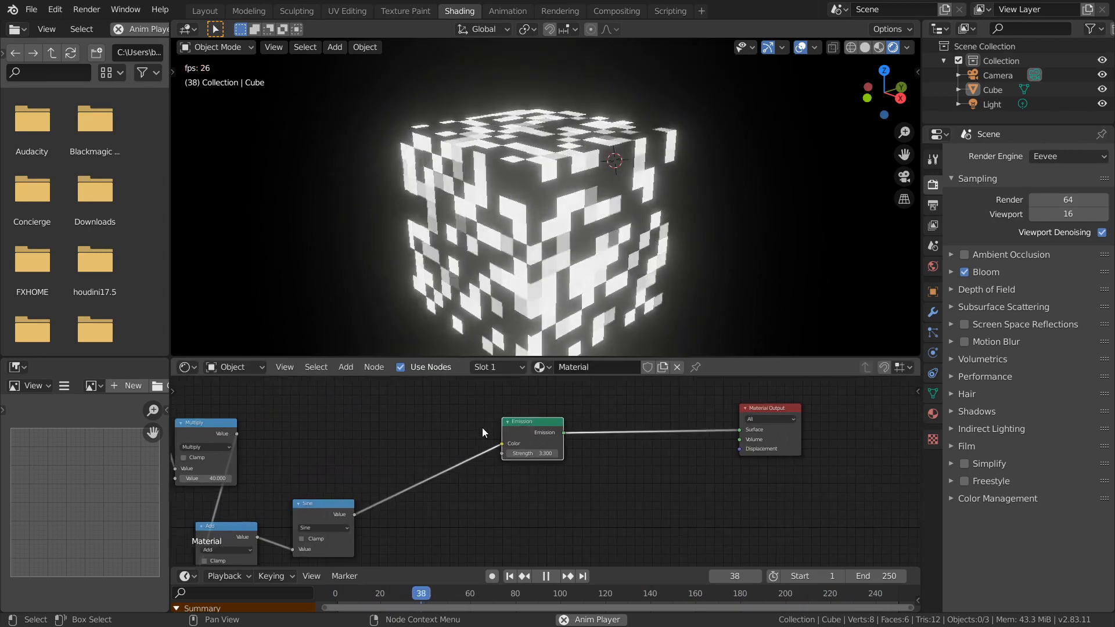
key("shift+a")
left_click(453, 402)
type("c")
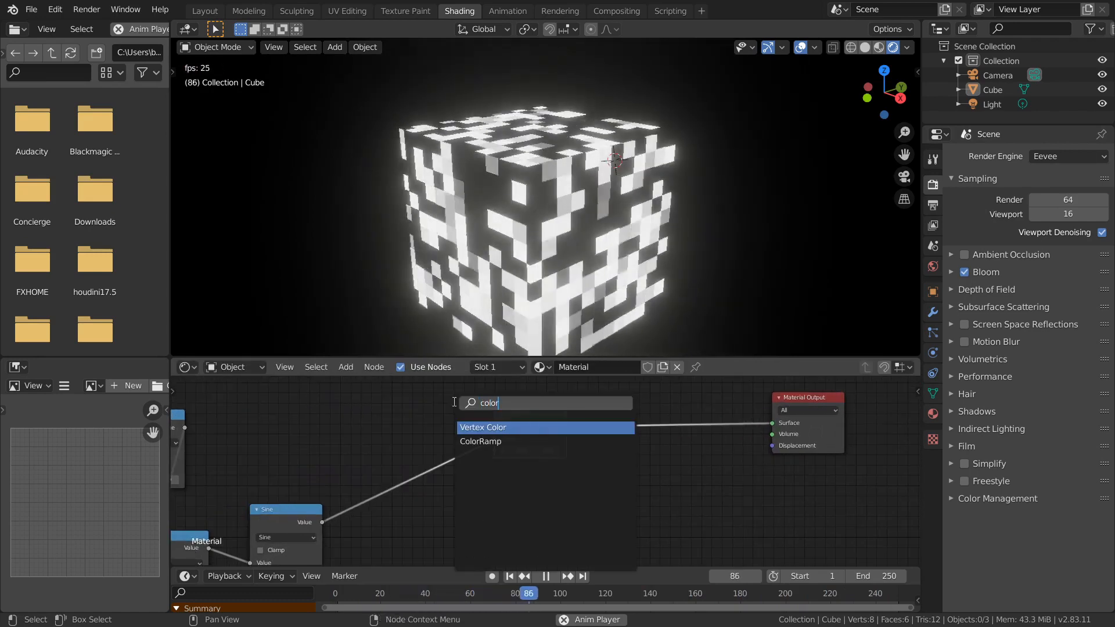
type("olor")
left_click(481, 441)
left_click(440, 514)
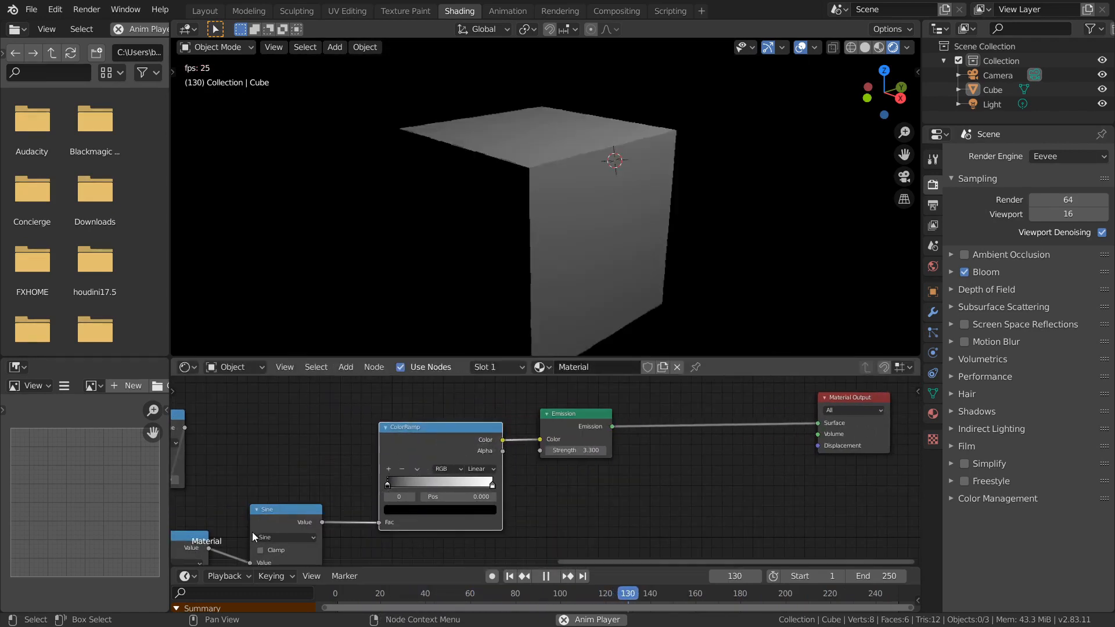
- Change the color of the ColorRamp's white stop to a bright cyan
scroll(523, 473, "up", 2)
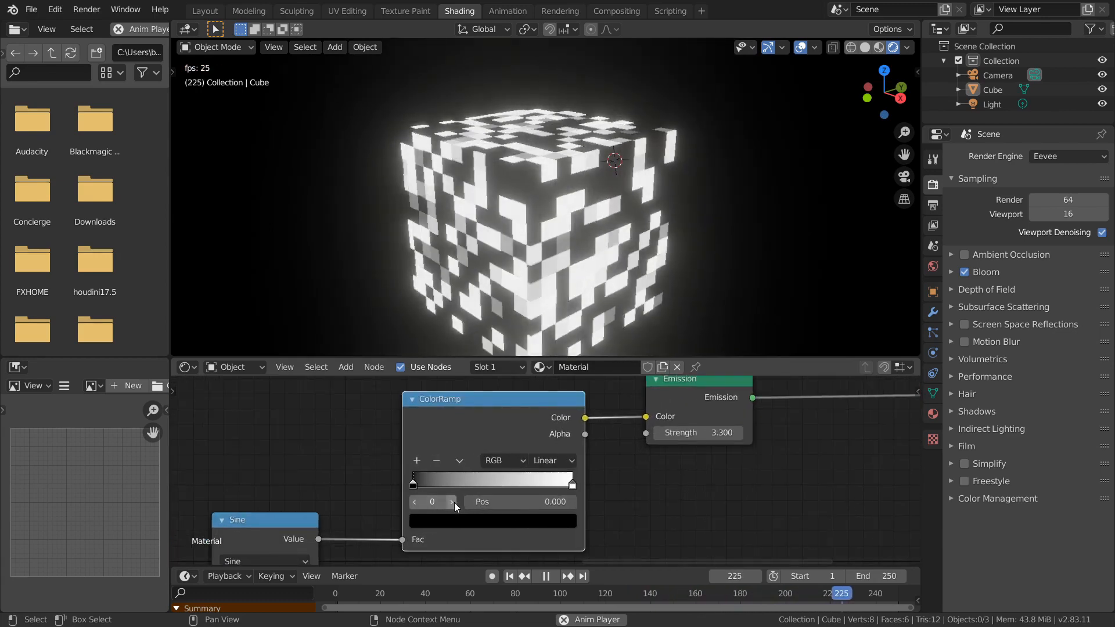
left_click(452, 502)
left_click(492, 521)
left_click_drag(503, 403, 468, 417)
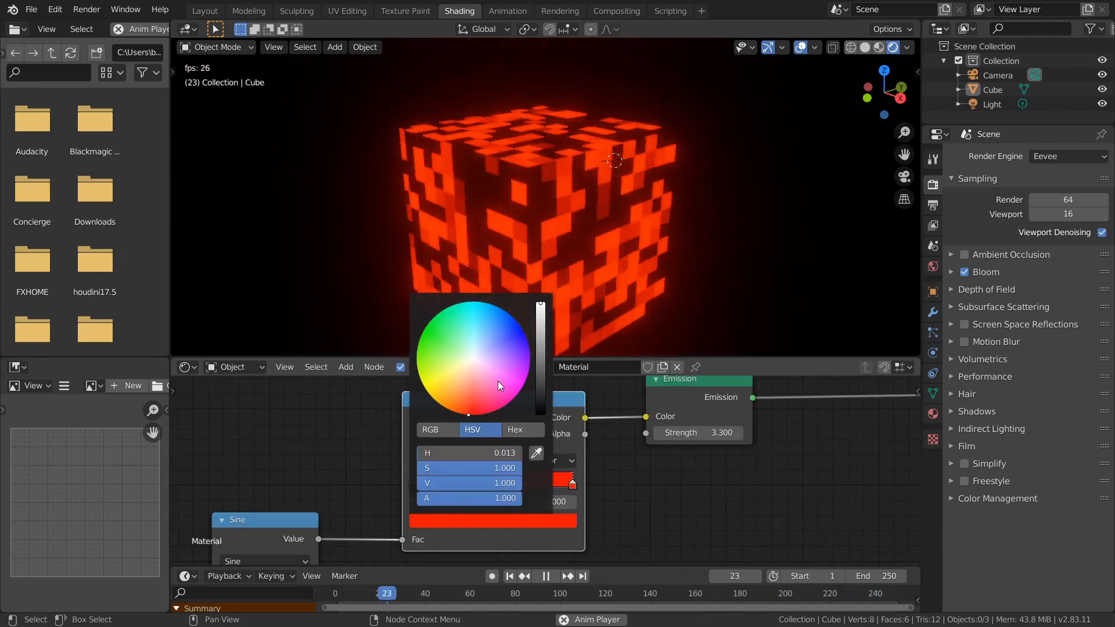
left_click_drag(513, 317, 471, 303)
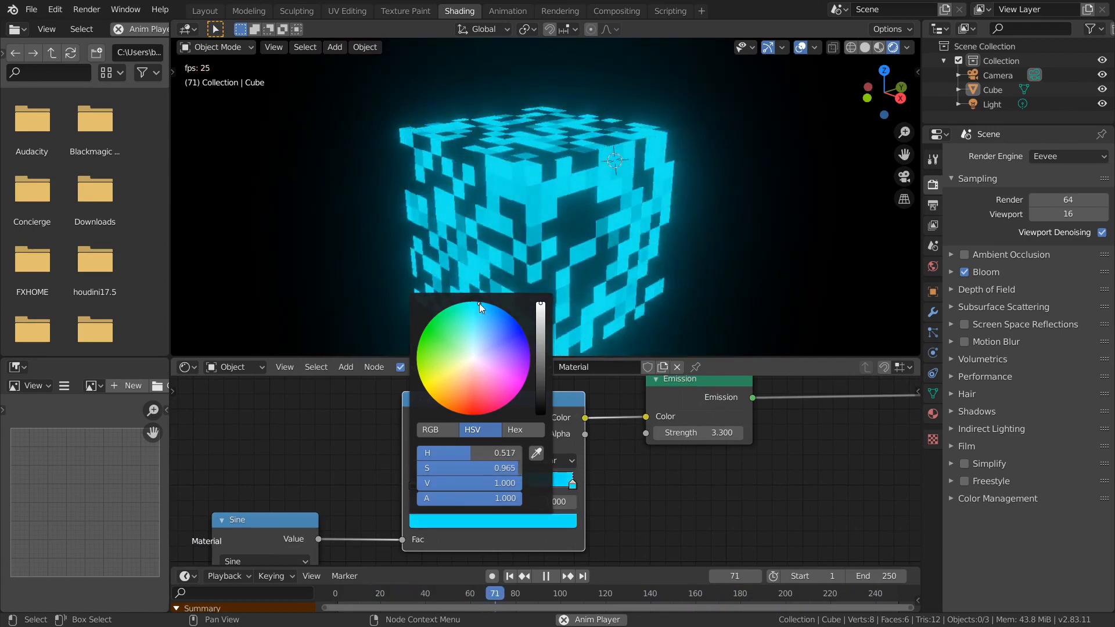
- Add a Diffuse BSDF node below the Emission node
scroll(622, 450, "down", 3)
middle_click_drag(645, 433, 543, 426)
key("shift+a")
left_click(531, 391)
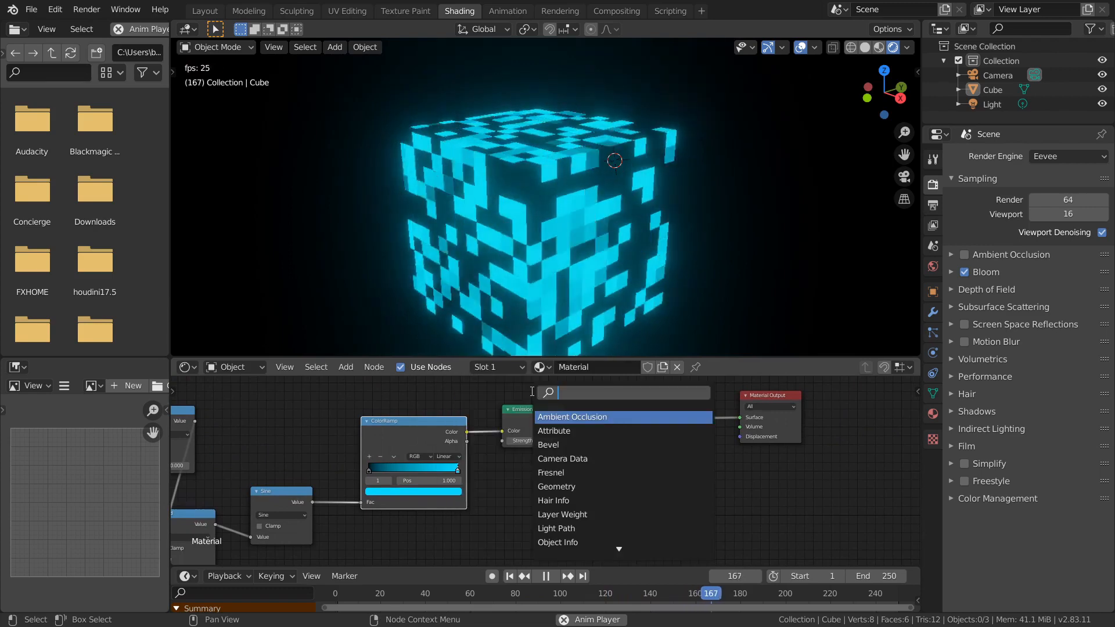
type("diff")
key("Return")
left_click(507, 479)
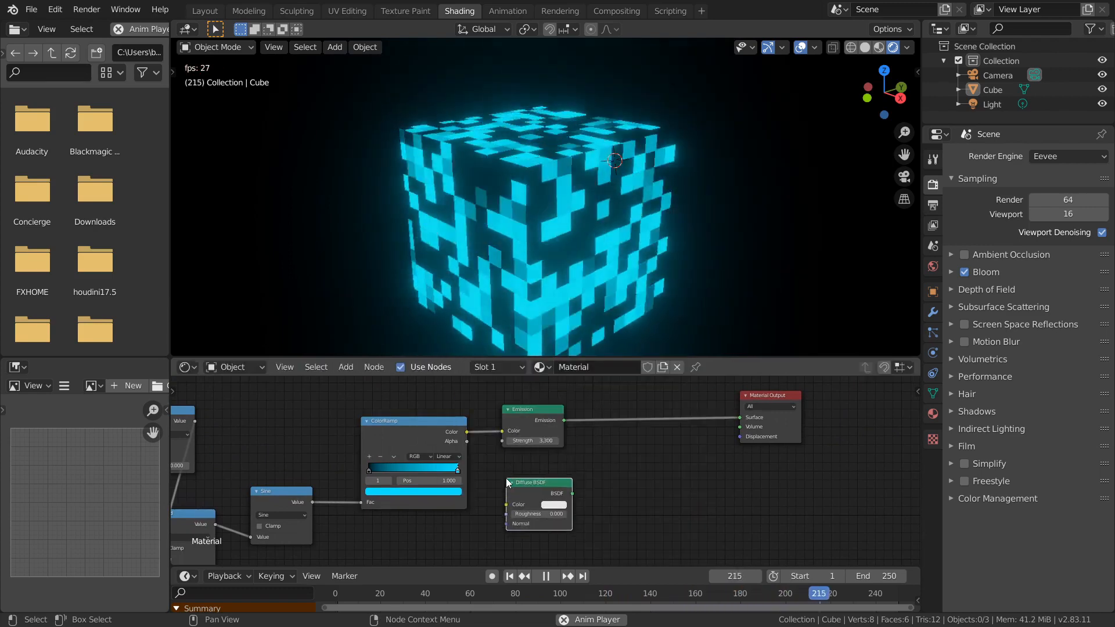
- Insert an Add Shader between Emission and Material Output, and connect the Diffuse BSDF to its second Shader input
key("shift+a")
left_click(594, 402)
type("add")
key("Return")
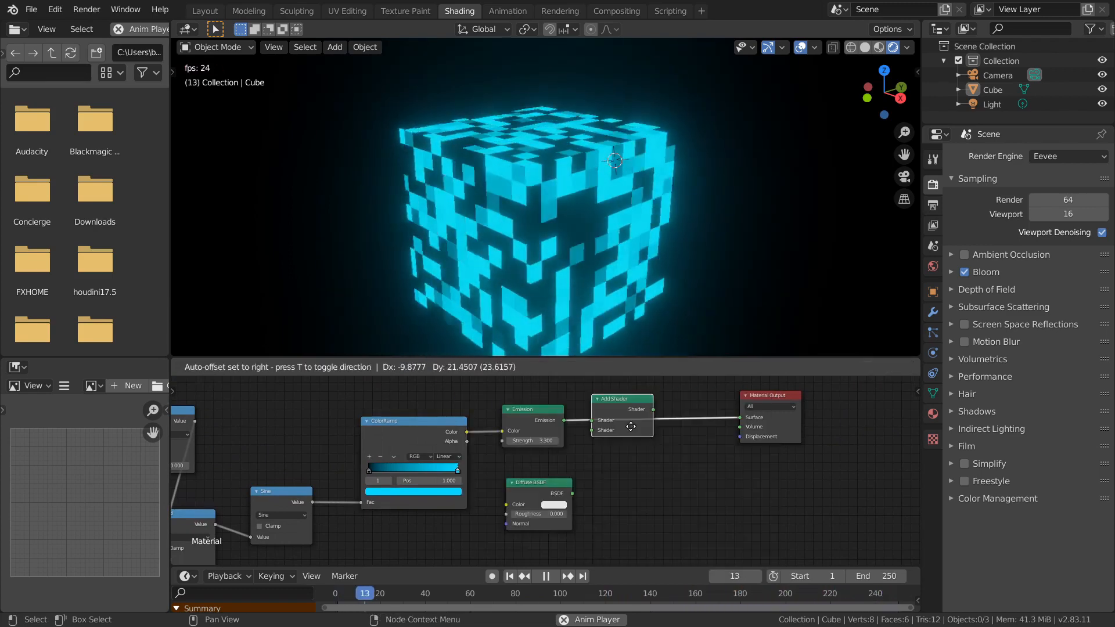
left_click(624, 412)
left_click_drag(572, 493, 599, 429)
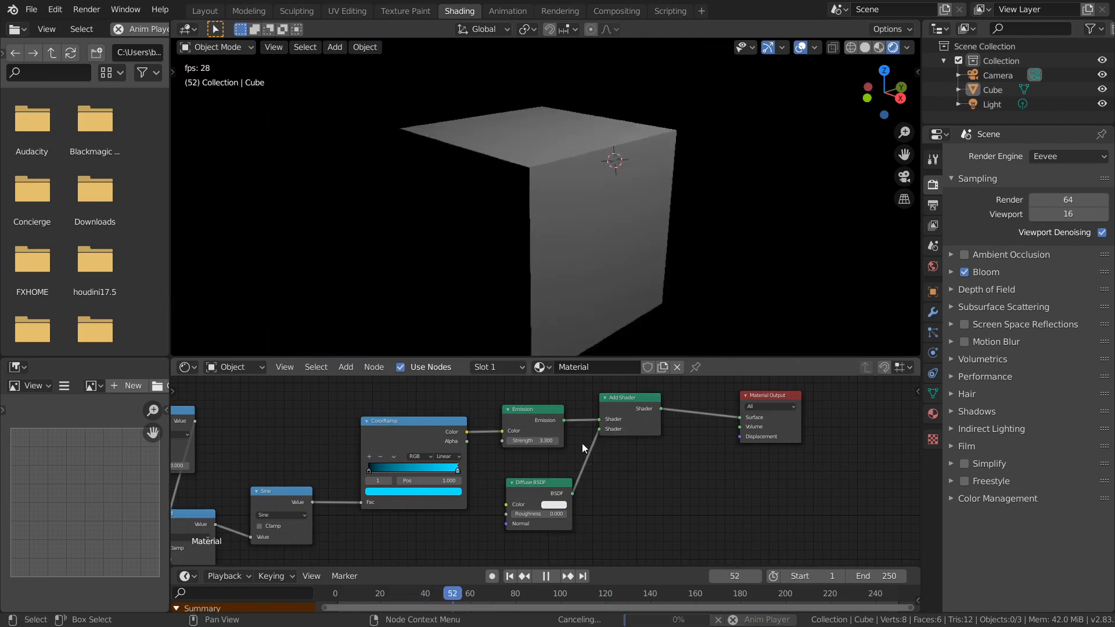
left_click(559, 482)
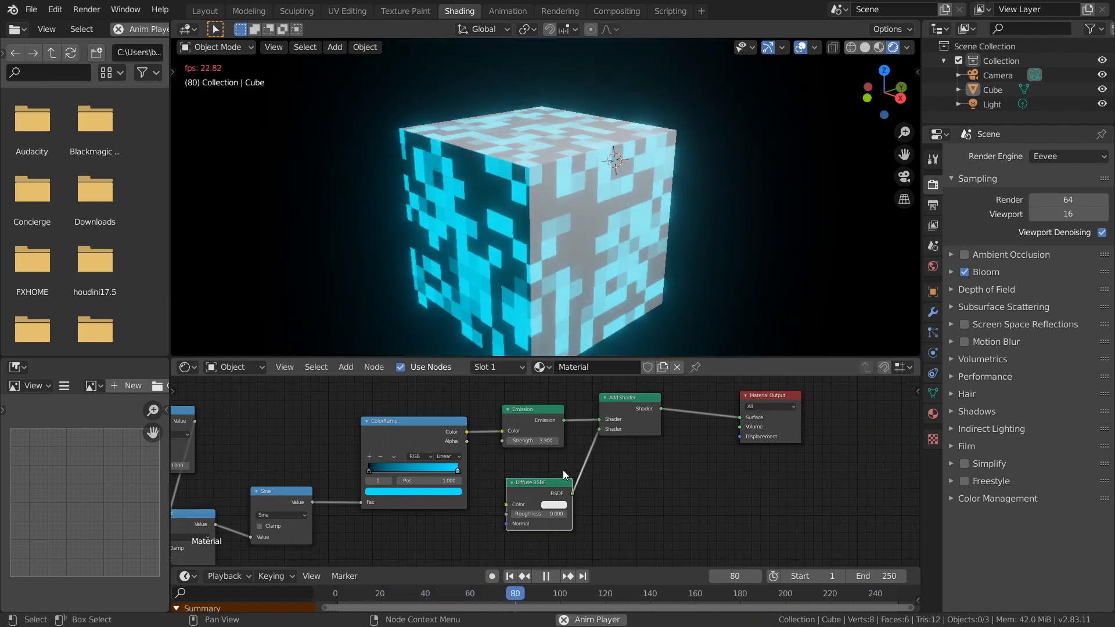
- Darken the Diffuse BSDF node's color to near black
left_click(547, 504)
left_click_drag(617, 387, 617, 439)
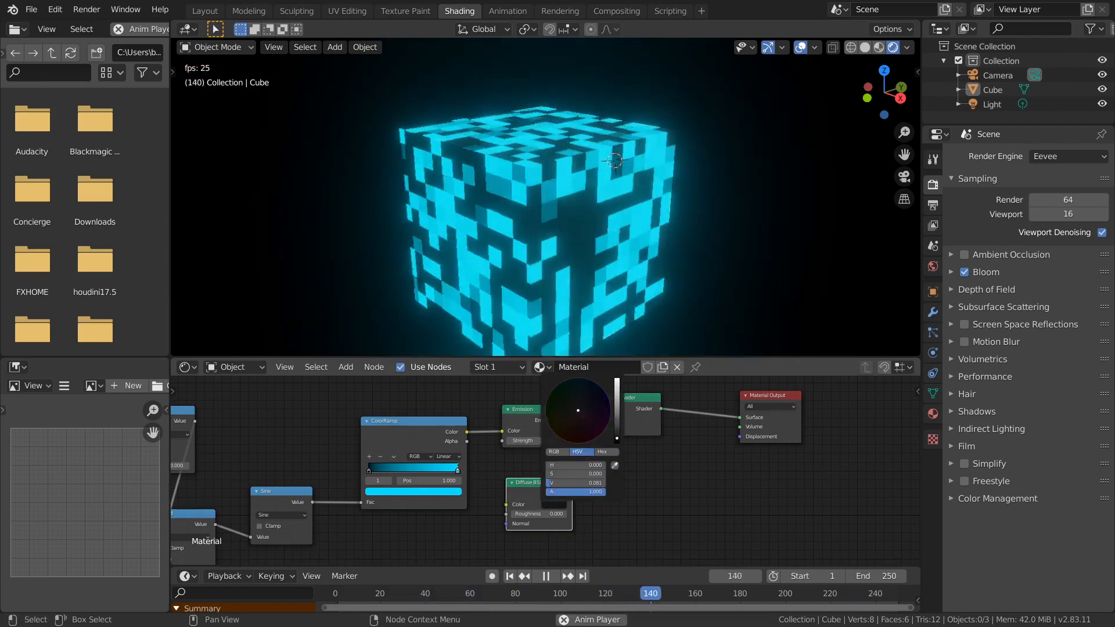
- Add a middle stop to the ColorRamp, color it green and place it at position 0.150
scroll(459, 463, "up", 3)
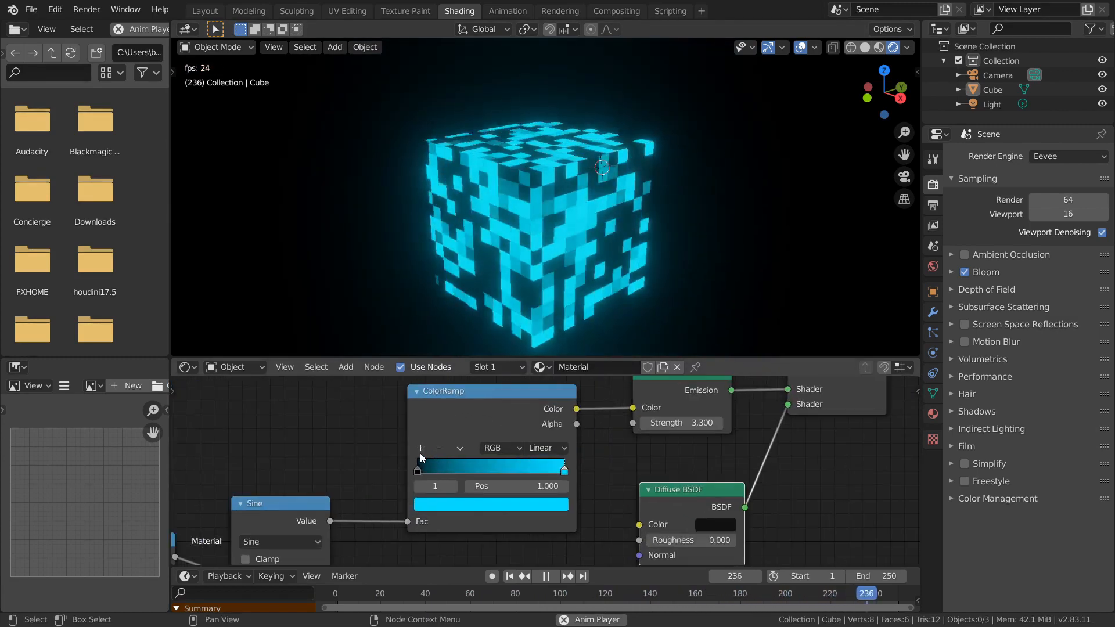
left_click(420, 448)
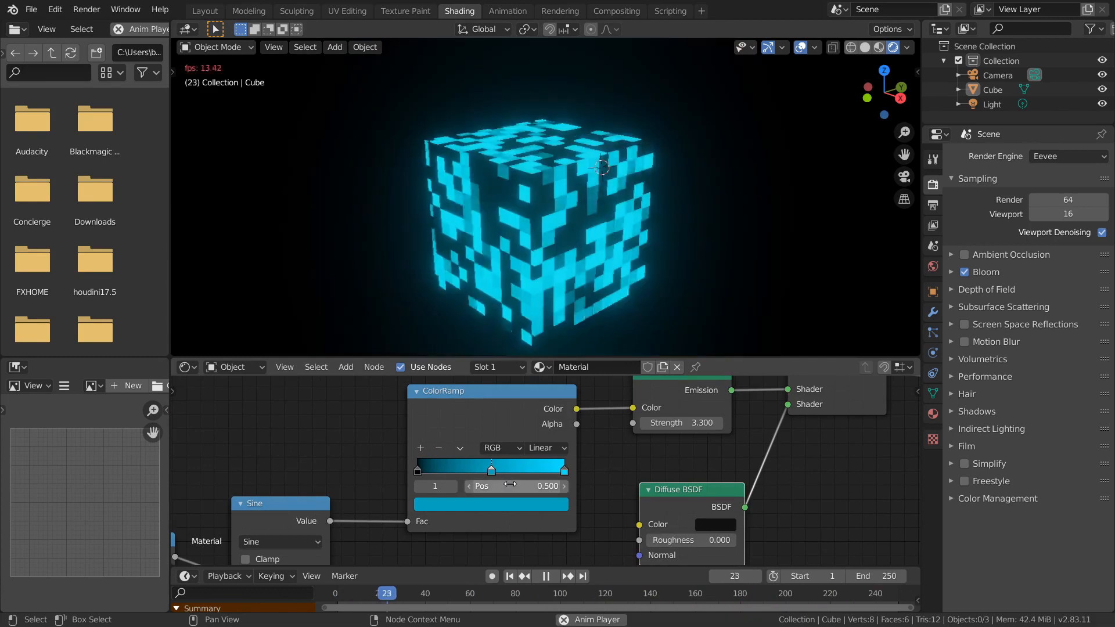
left_click(512, 504)
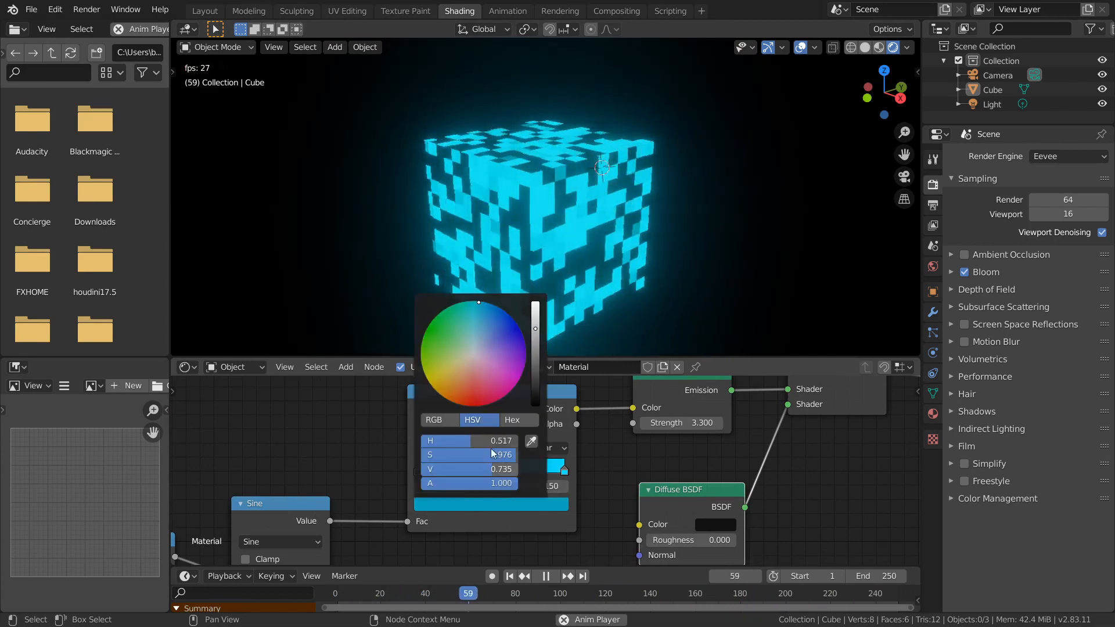
left_click(455, 323)
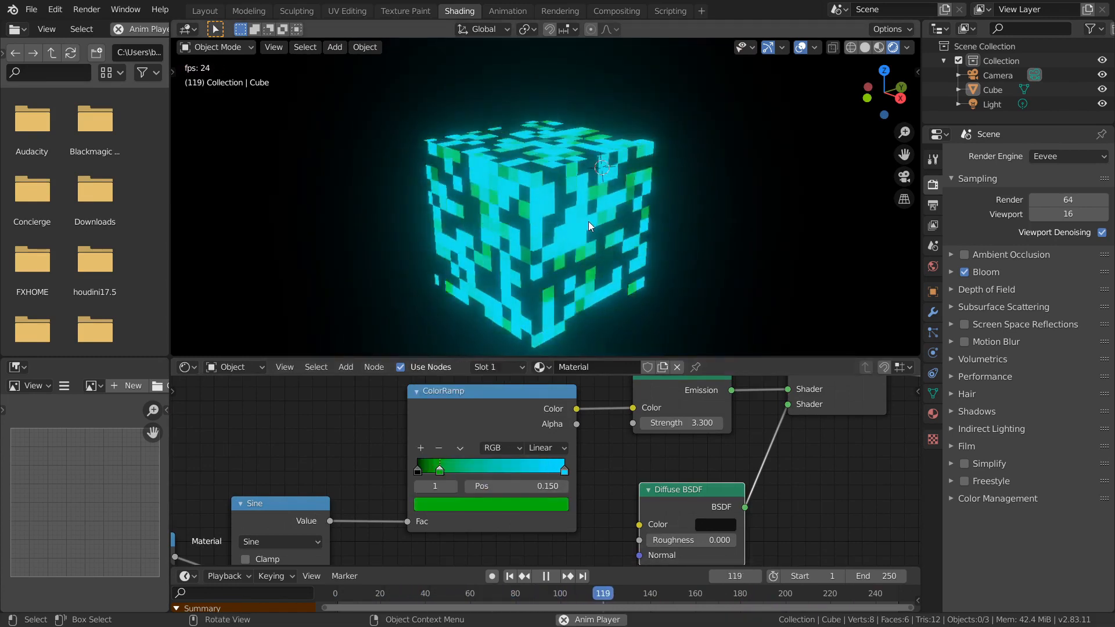
- Add another ColorRamp stop at position 0.515, between the green and cyan stops, and color it dark red
left_click(420, 449)
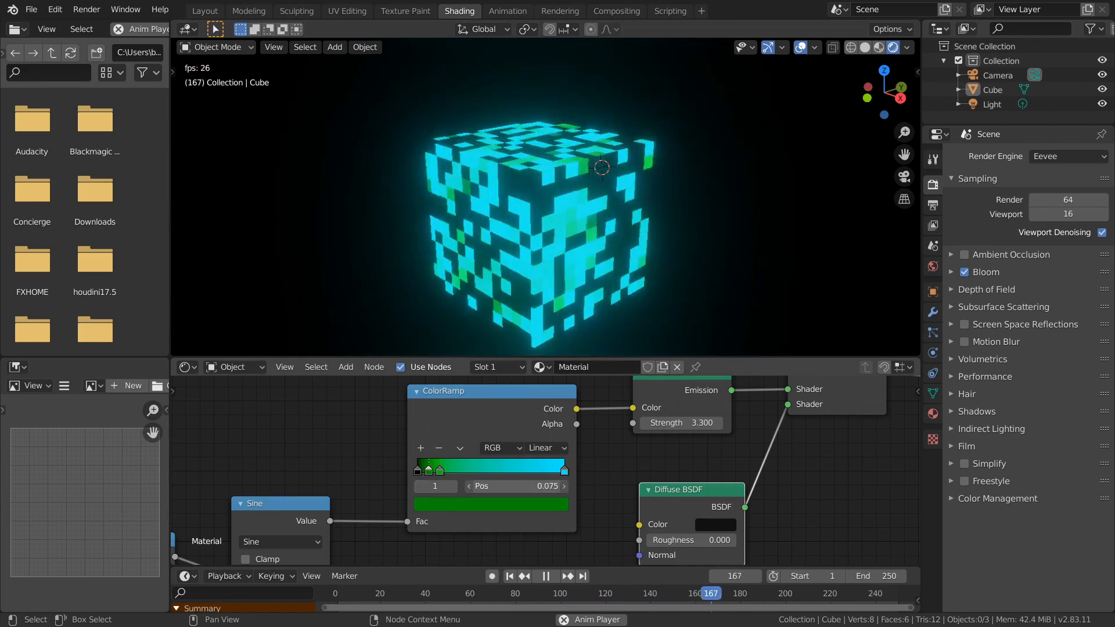
left_click_drag(440, 470, 493, 470)
left_click(485, 504)
left_click_drag(502, 366, 478, 405)
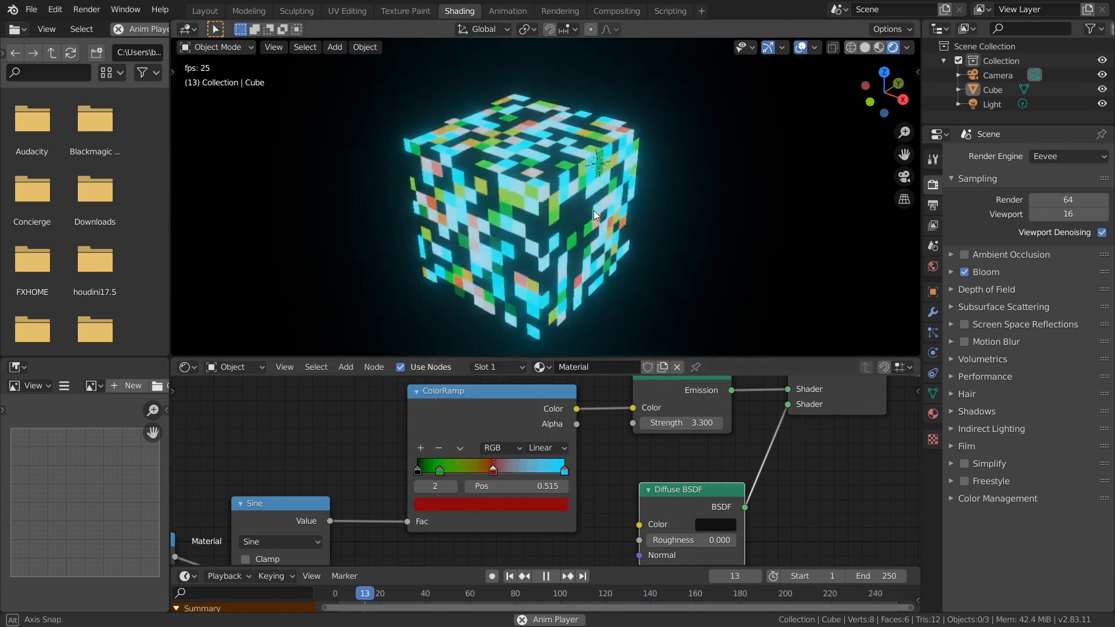
- Set the Divide node's divisor to 20 to slow the frame-driven animation
middle_click_drag(306, 491, 906, 524)
scroll(604, 500, "down", 1)
middle_click_drag(450, 500, 660, 538)
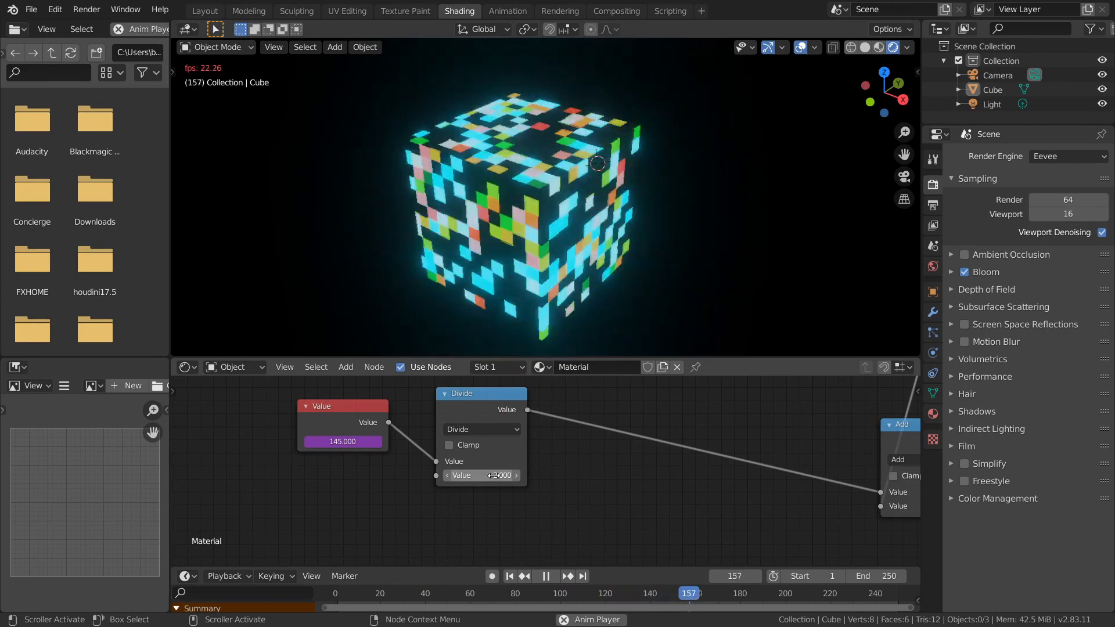
left_click(494, 476)
key("BackSpace")
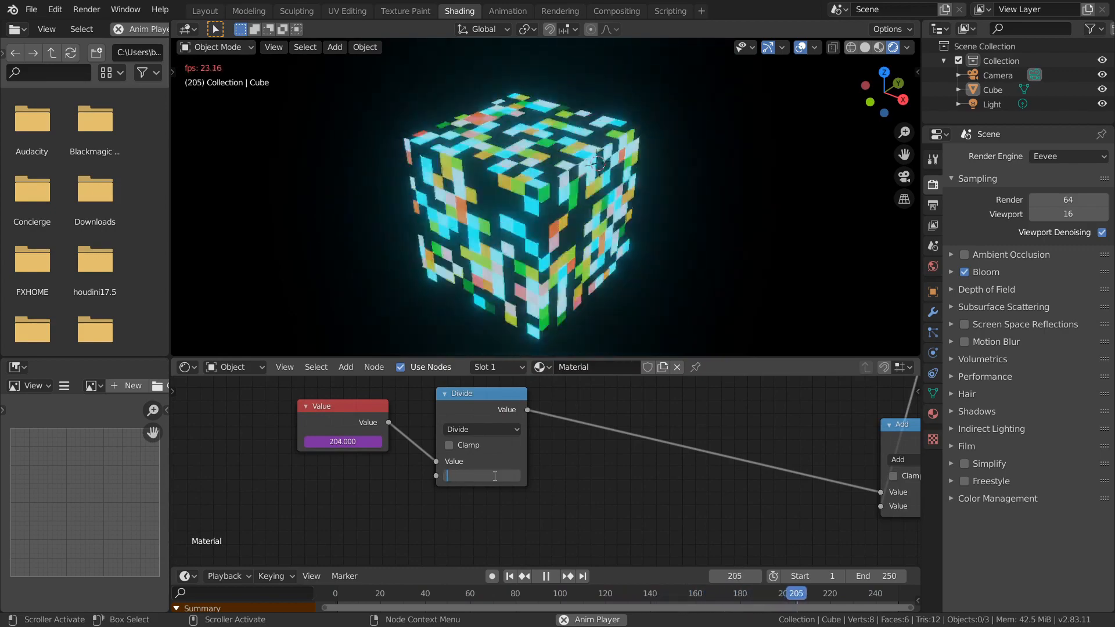
type("20")
key("Return")
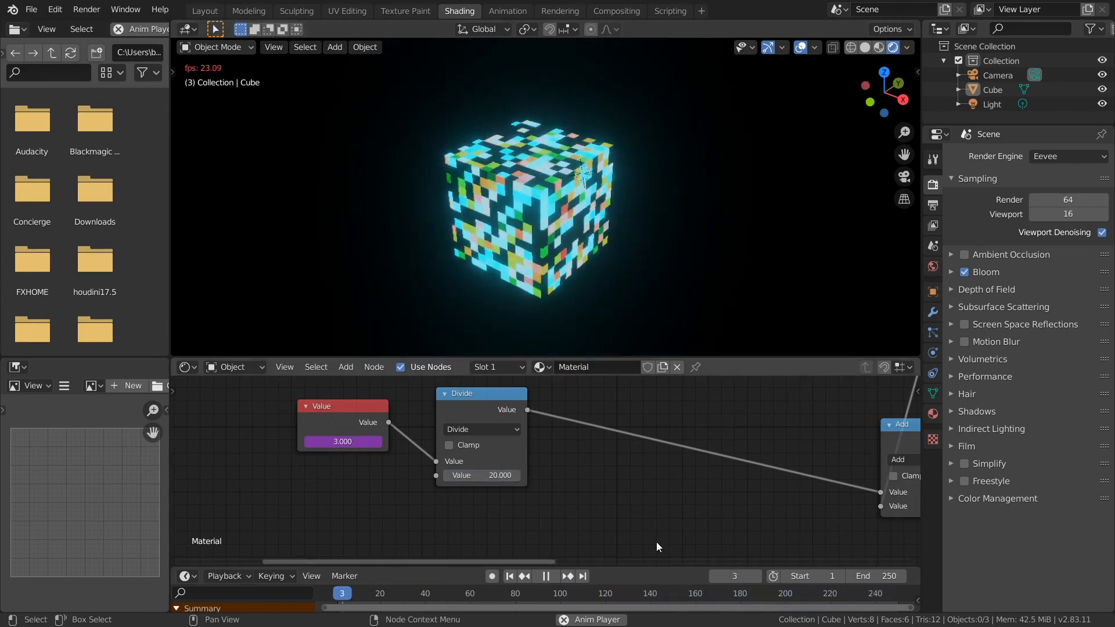
- Raise the Value node feeding the Ceil node to 89.7 for a finer pixel grid
middle_click_drag(656, 542, 666, 412)
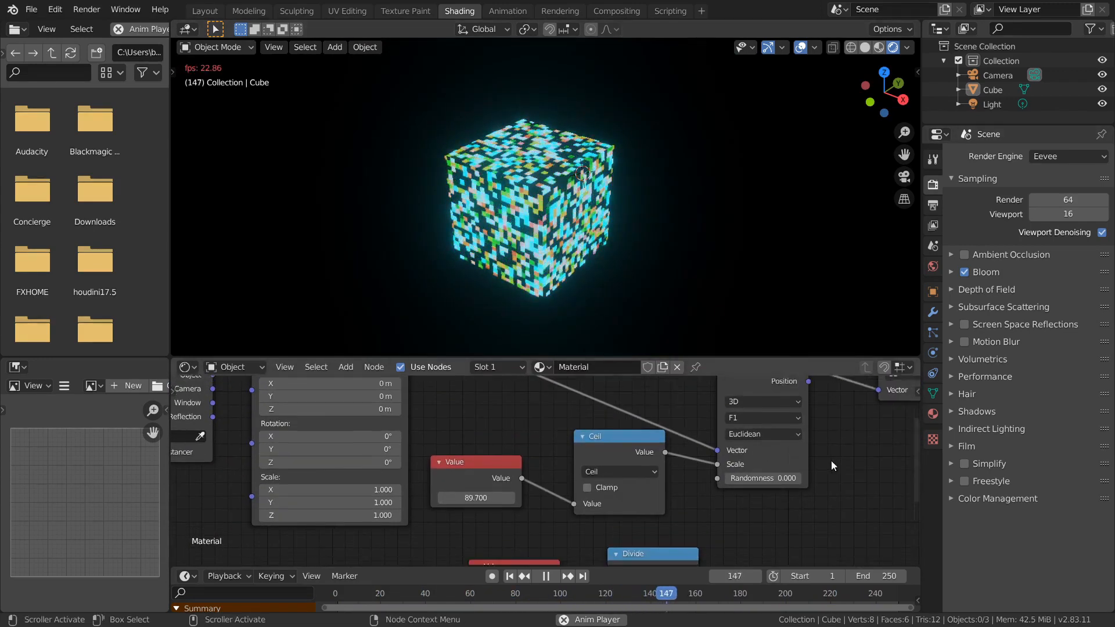
scroll(789, 433, "down", 4)
middle_click_drag(554, 428, 435, 433)
middle_click_drag(746, 448, 811, 449)
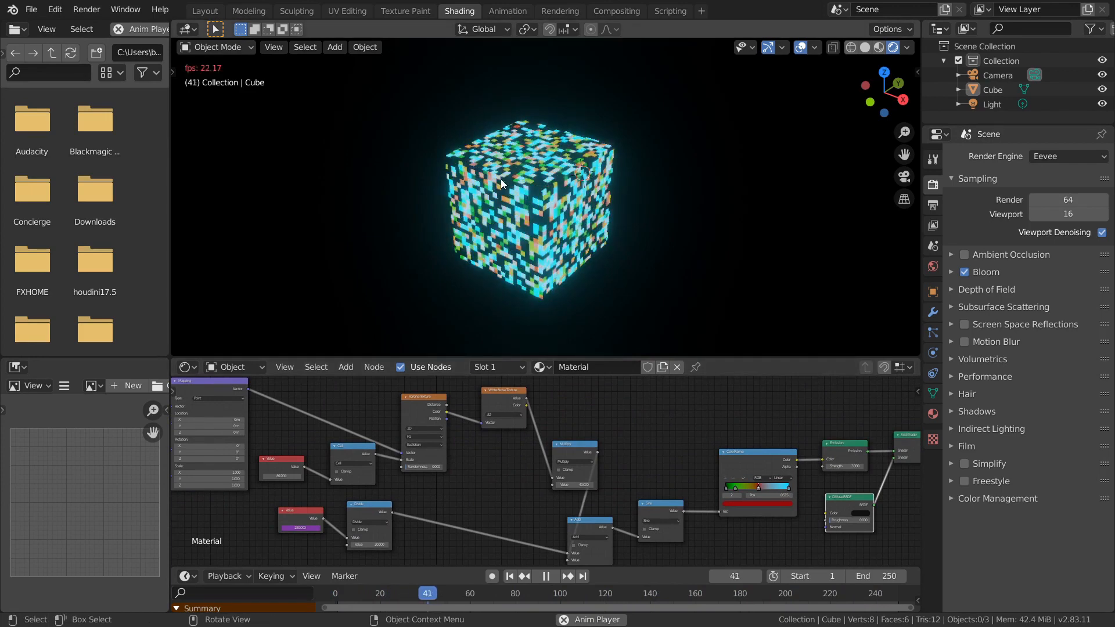
- Try the Texture Coordinate's Generated output as the Mapping vector on the cube, and reconnect the UV output
middle_click_drag(528, 183, 559, 183)
left_click(559, 183)
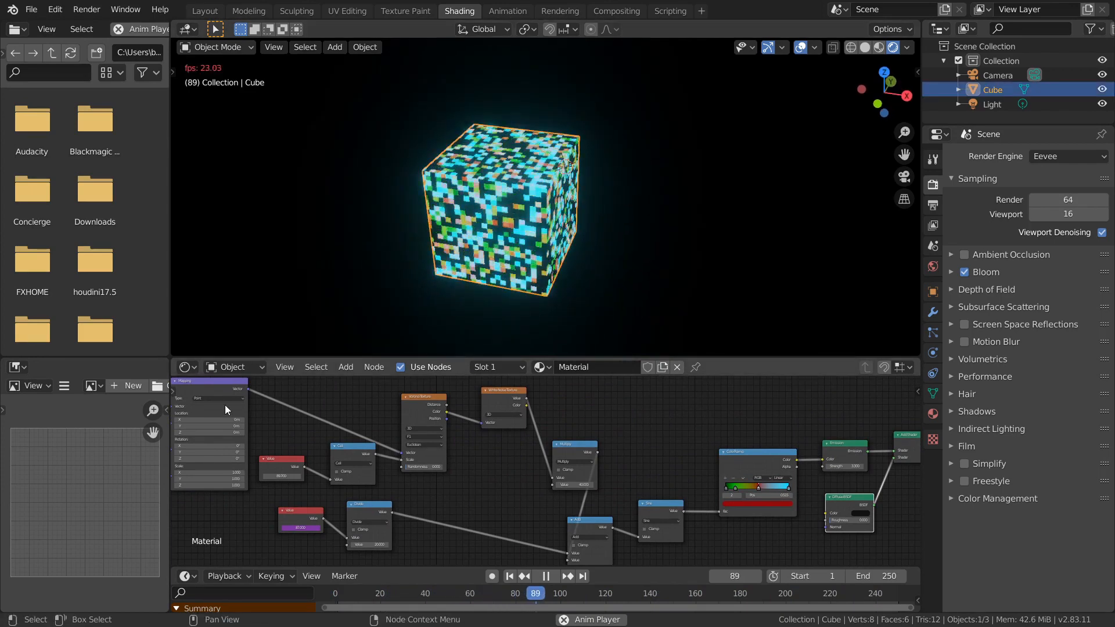
middle_click_drag(225, 405, 561, 393)
scroll(532, 410, "up", 2)
scroll(461, 396, "up", 5)
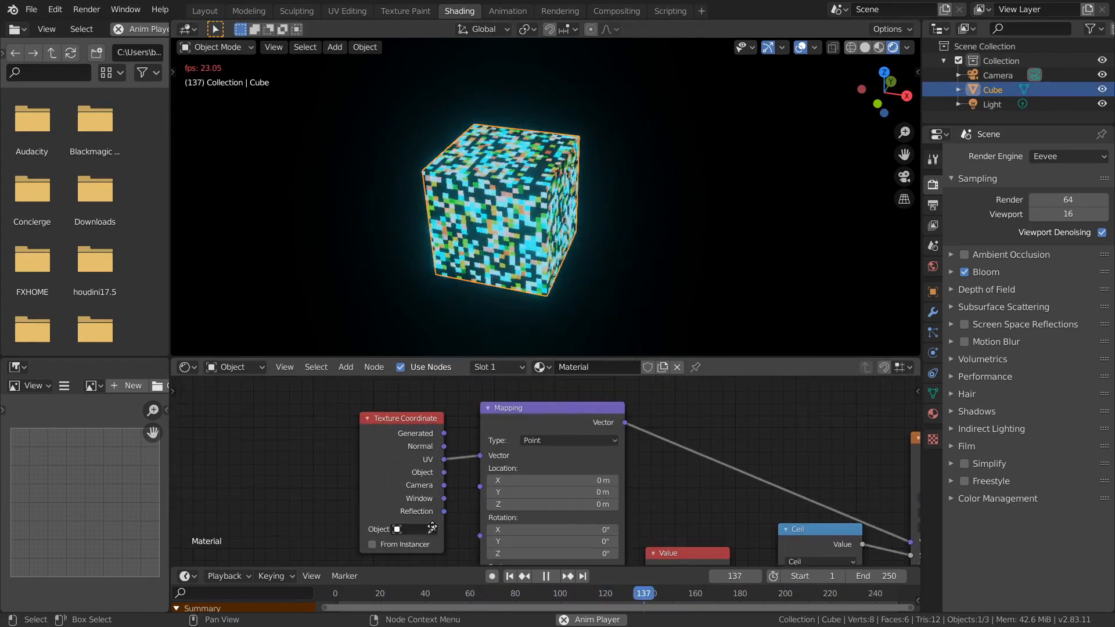
scroll(568, 456, "down", 17)
middle_click_drag(703, 465, 761, 445)
scroll(746, 439, "up", 6)
scroll(745, 438, "up", 5)
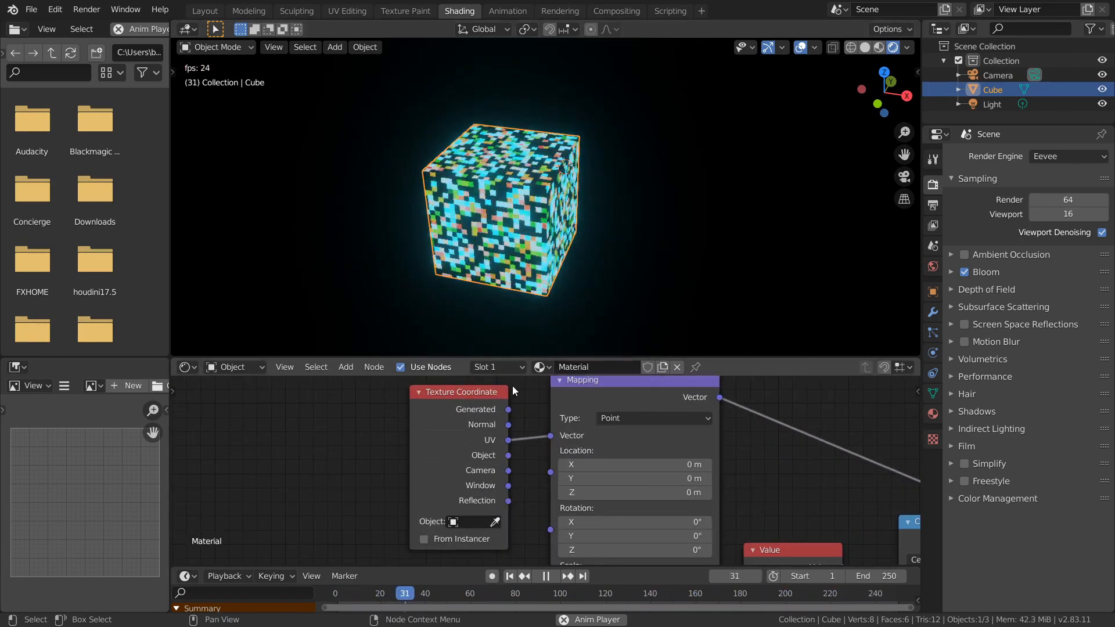
left_click_drag(549, 436, 549, 435)
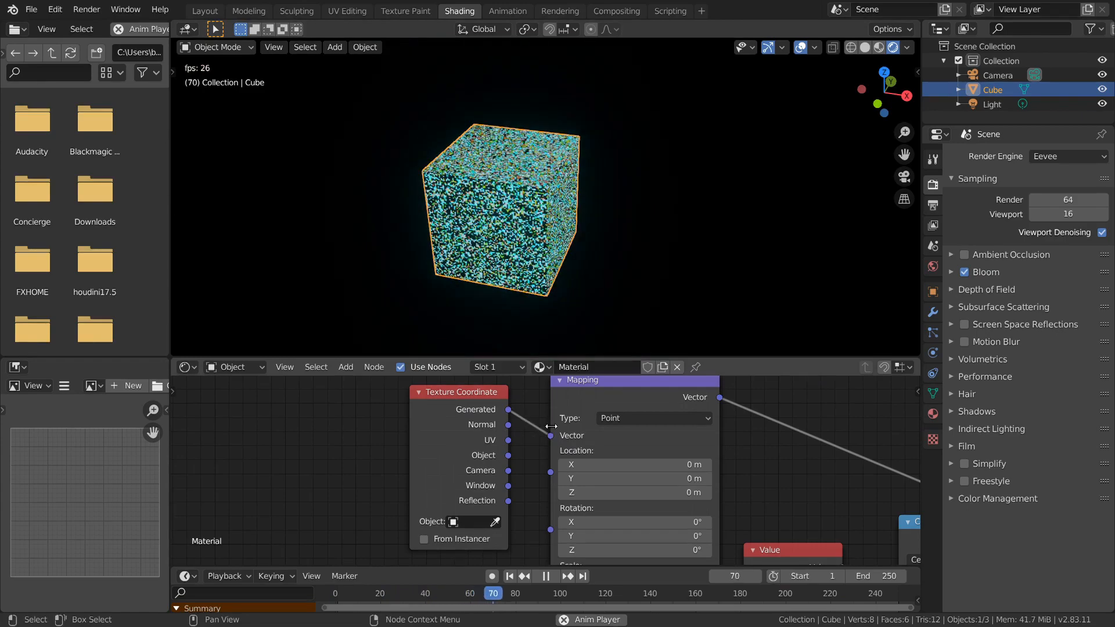
scroll(455, 210, "up", 4)
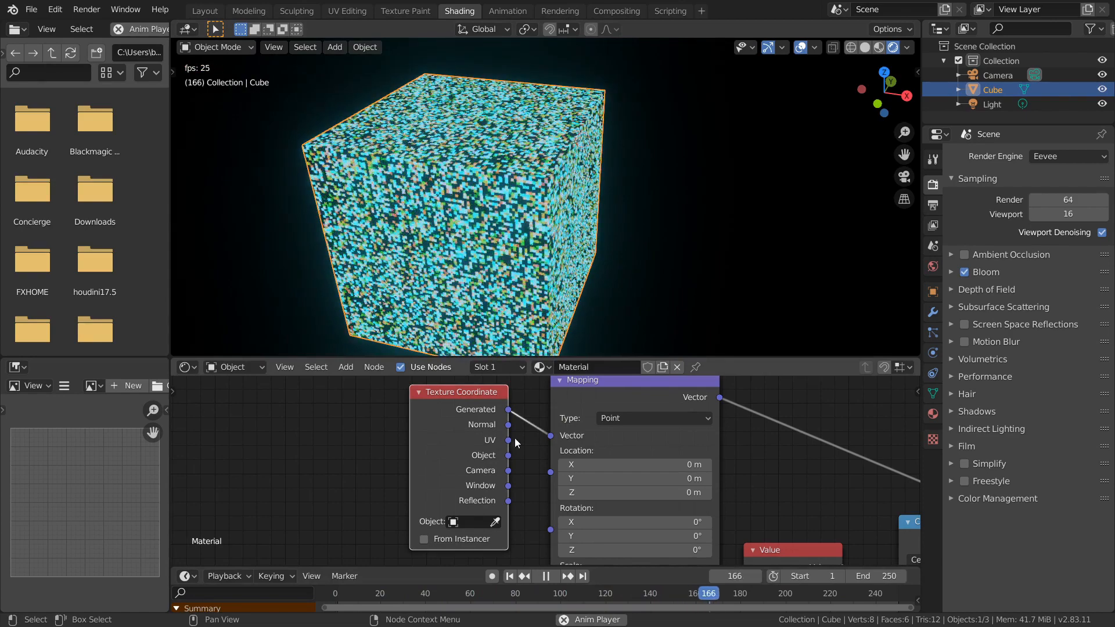
left_click_drag(508, 440, 550, 436)
scroll(552, 267, "down", 3)
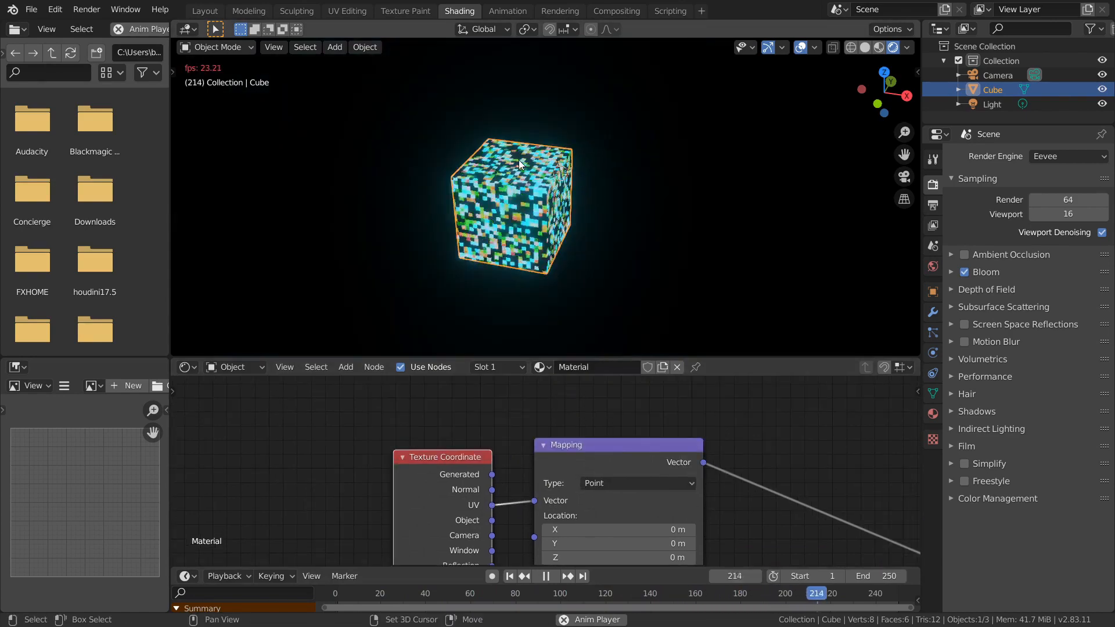
- Add a Monkey mesh and move it along the X axis so it sits beside the cube
key("shift+a")
mouse_move(524, 161)
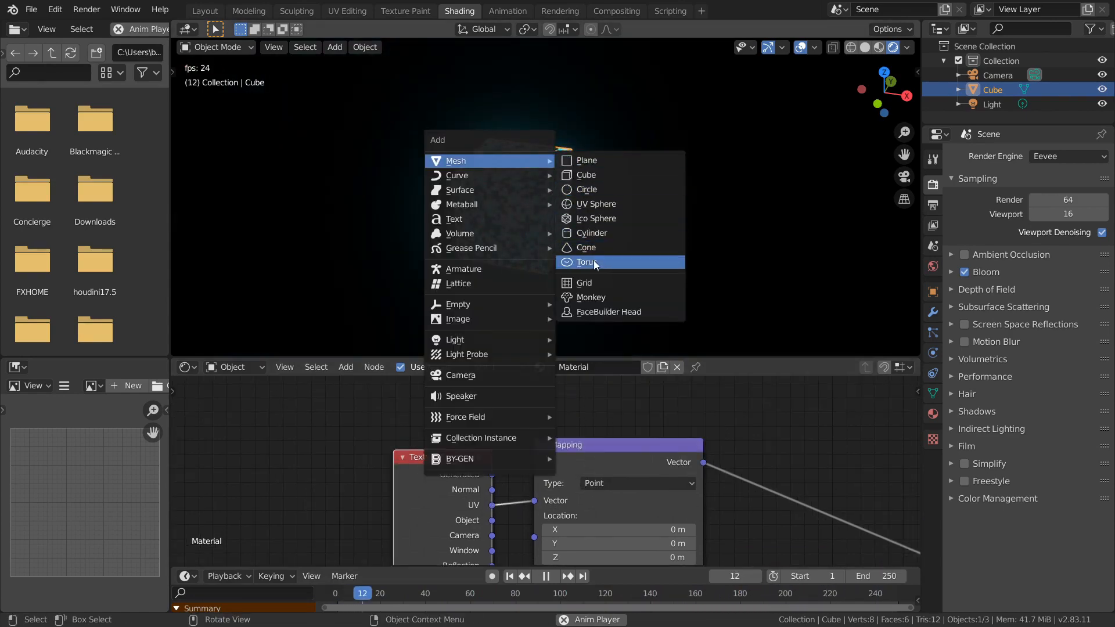
left_click(589, 301)
key("g")
key("x")
left_click(529, 345)
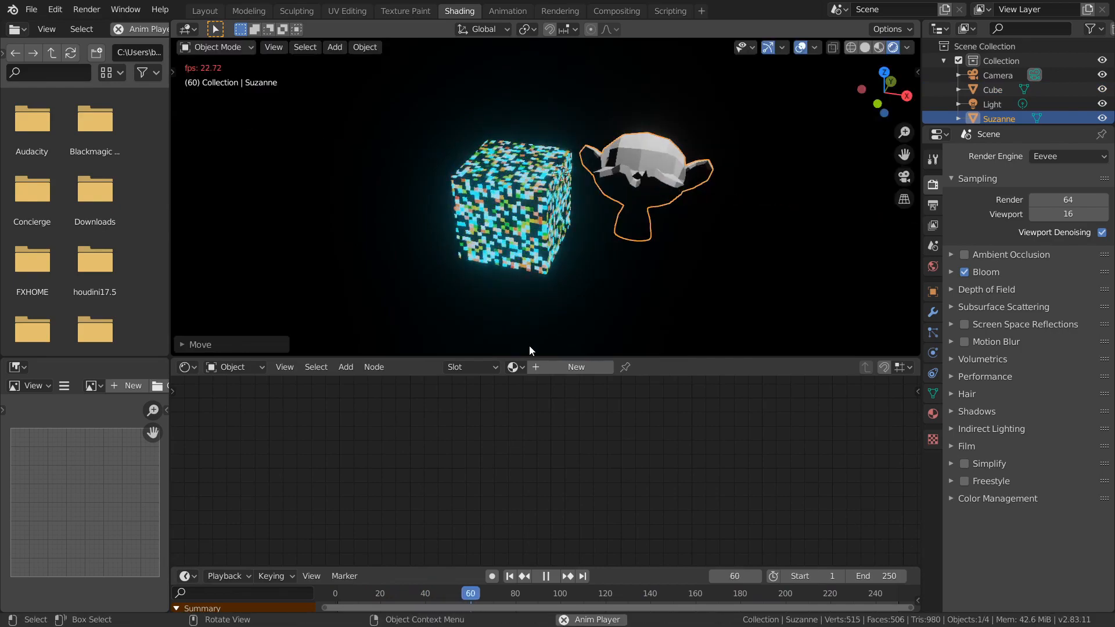
- Assign the cube's existing material, Material, to the monkey head
left_click(529, 396)
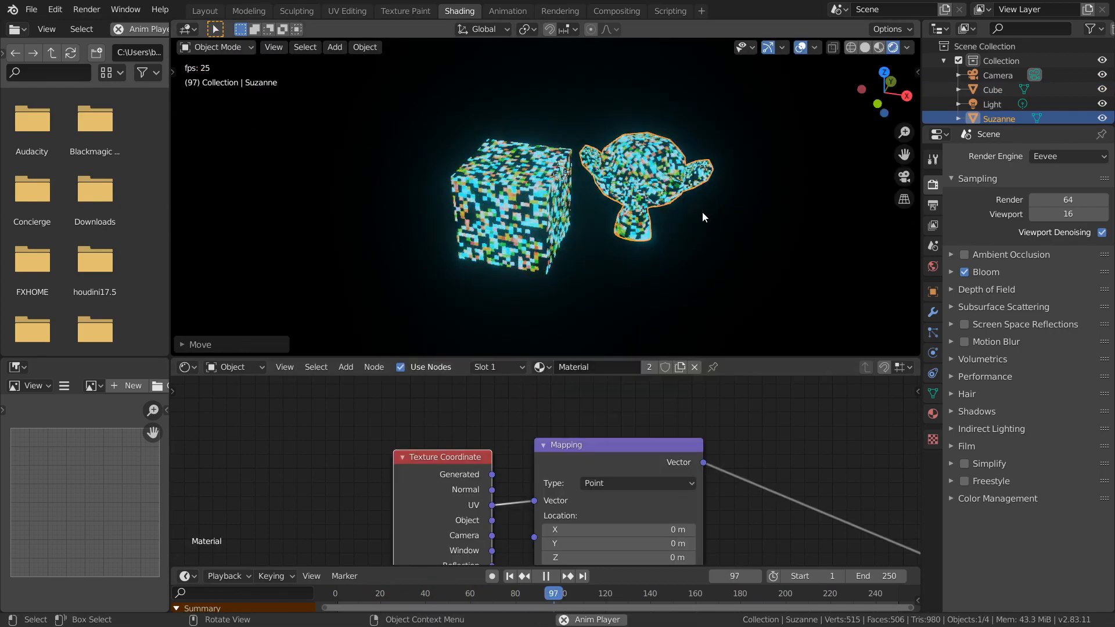
left_click(702, 212)
scroll(679, 196, "up", 5)
middle_click_drag(643, 174, 426, 222, "shift")
scroll(557, 186, "up", 1)
left_click(552, 183)
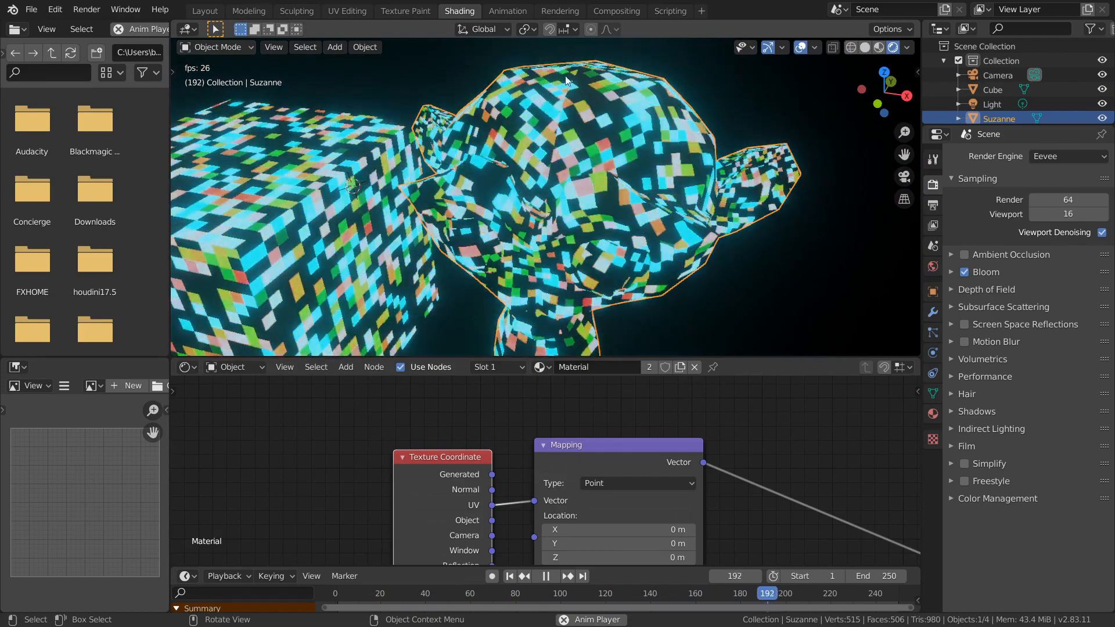
- Put the monkey in Edit Mode and show its UV layout in a UV Editor in place of the Image Editor
key("Tab")
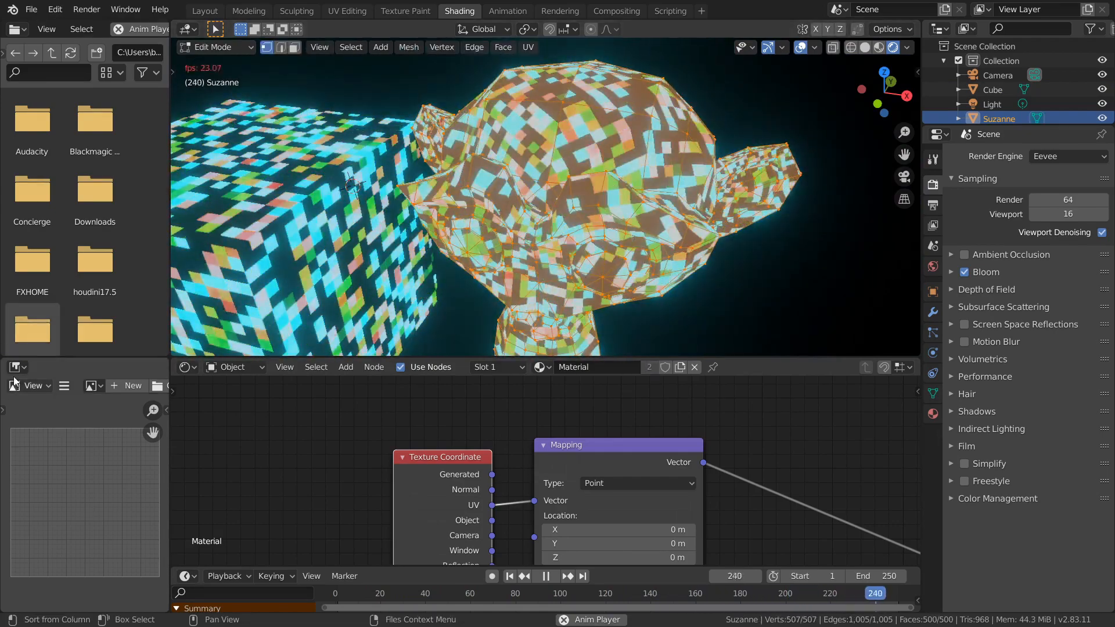
left_click(16, 366)
left_click(50, 457)
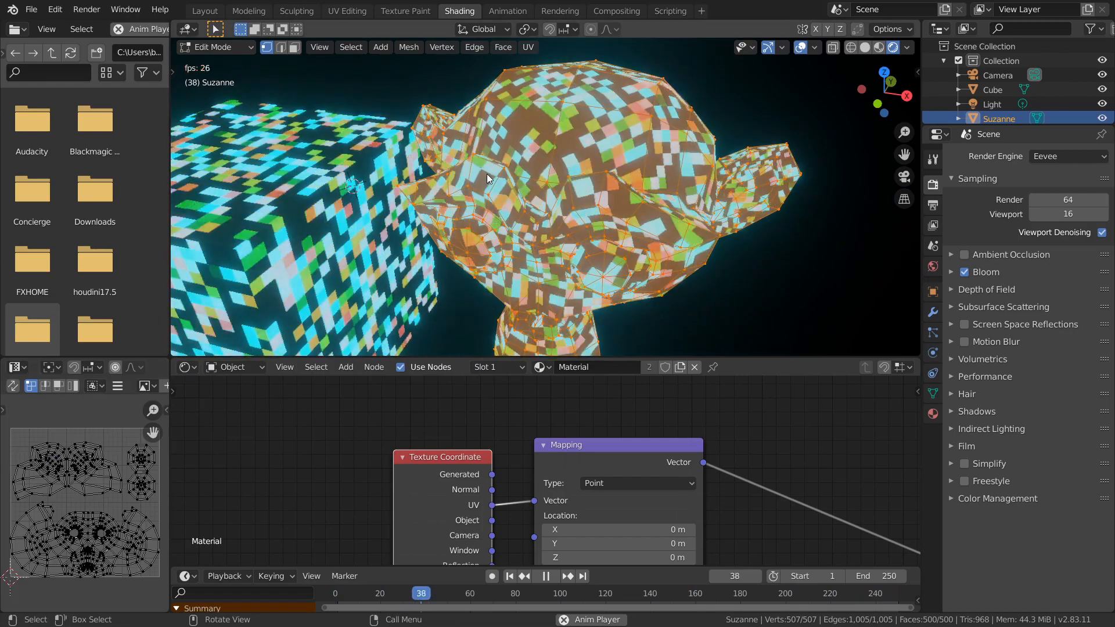
scroll(95, 491, "up", 8)
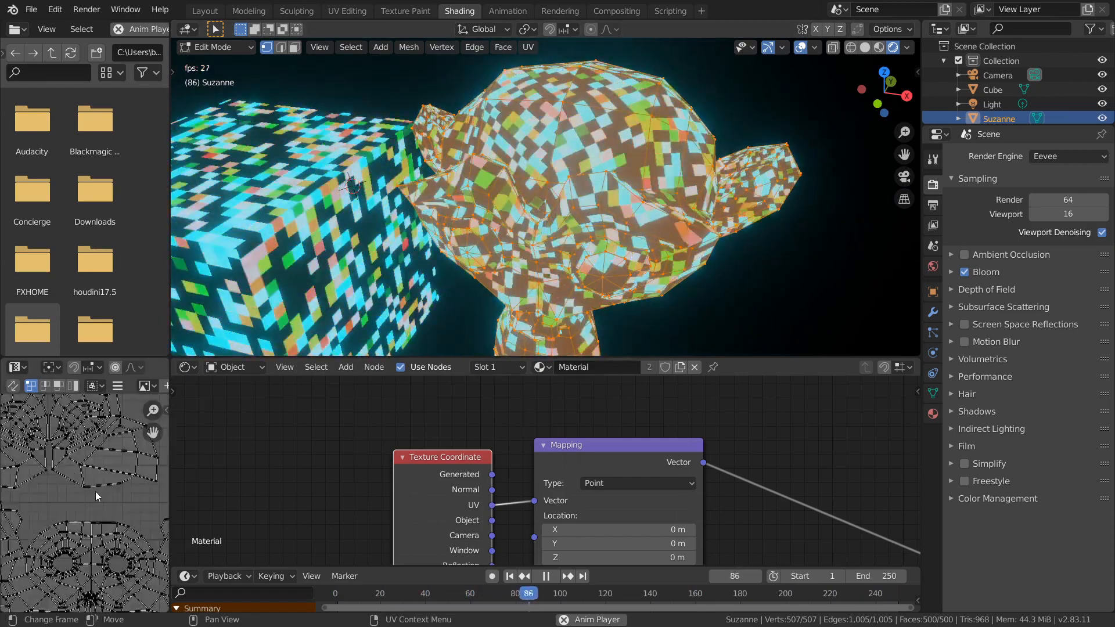
key("ctrl+space")
scroll(479, 281, "up", 4)
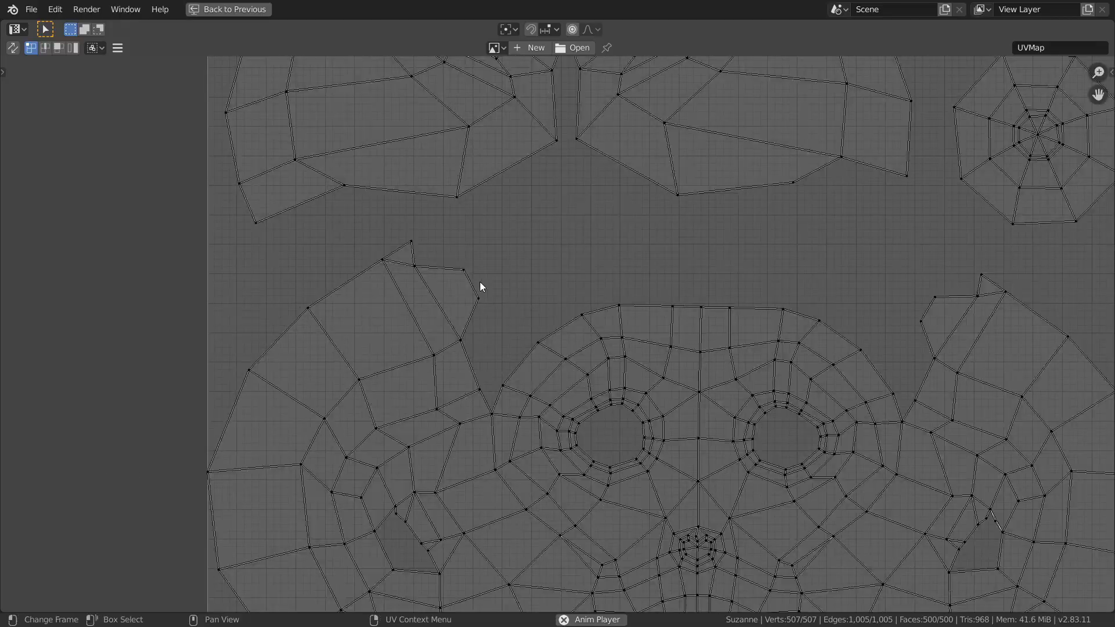
scroll(839, 303, "down", 3)
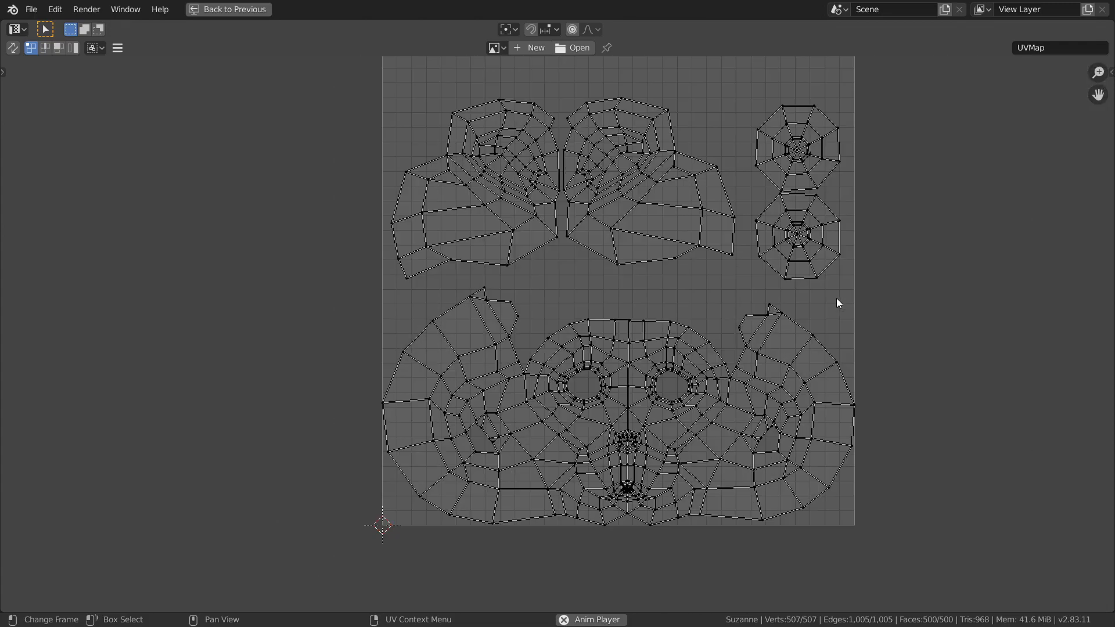
key("ctrl+space")
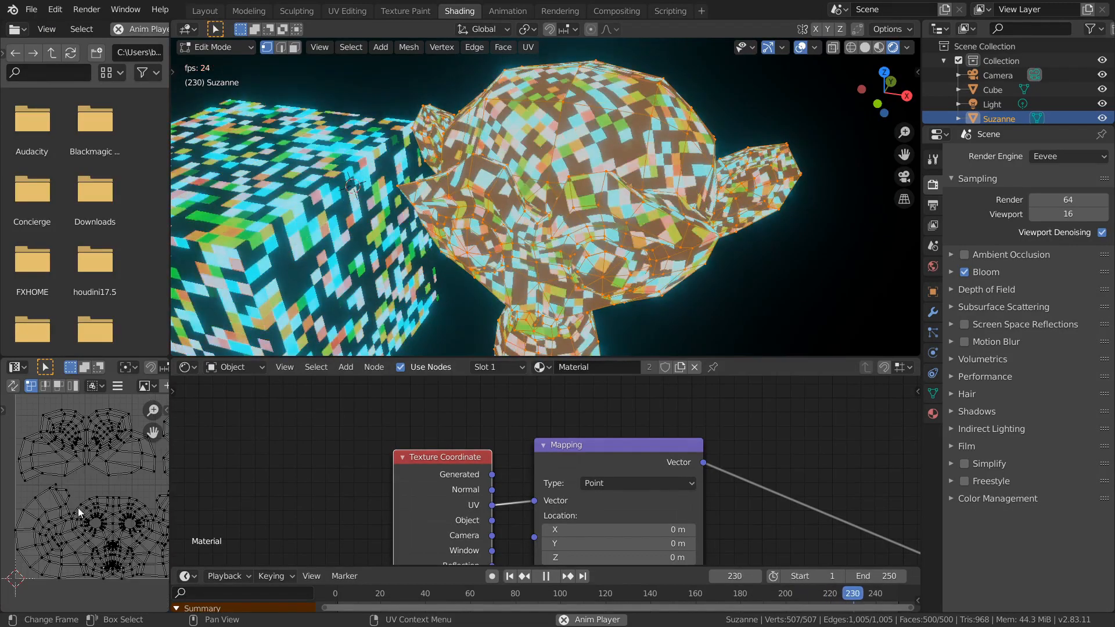
- Try moving the monkey's entire UV layout to test its effect on the pattern, and undo the move
key("a")
key("g")
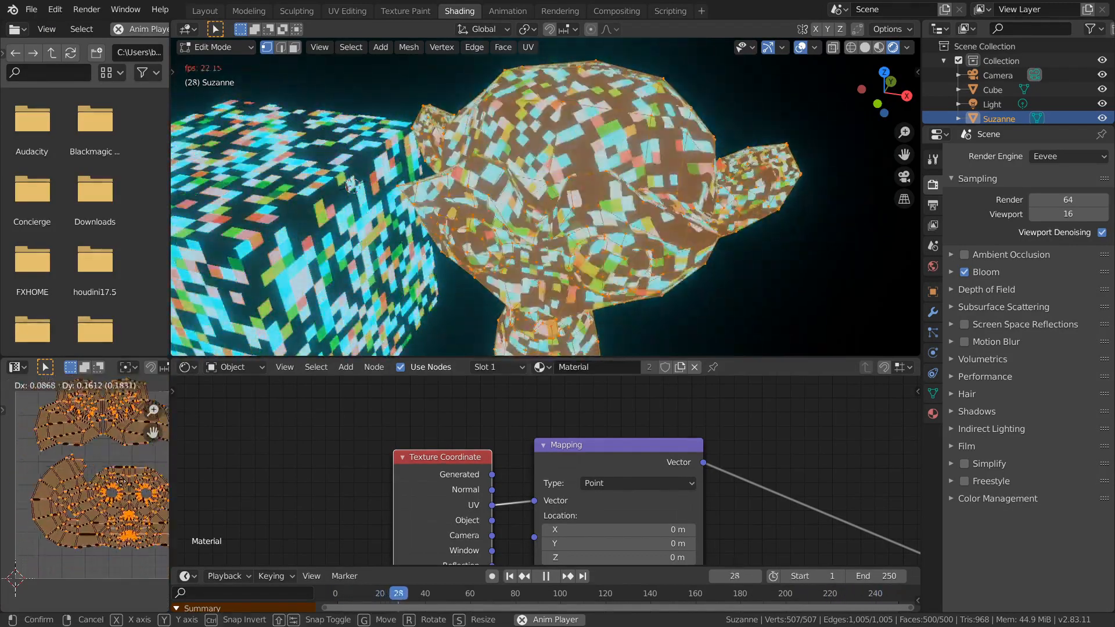
left_click(135, 465)
key("ctrl+z")
- Return the monkey to Object Mode
scroll(568, 177, "down", 4)
key("Tab")
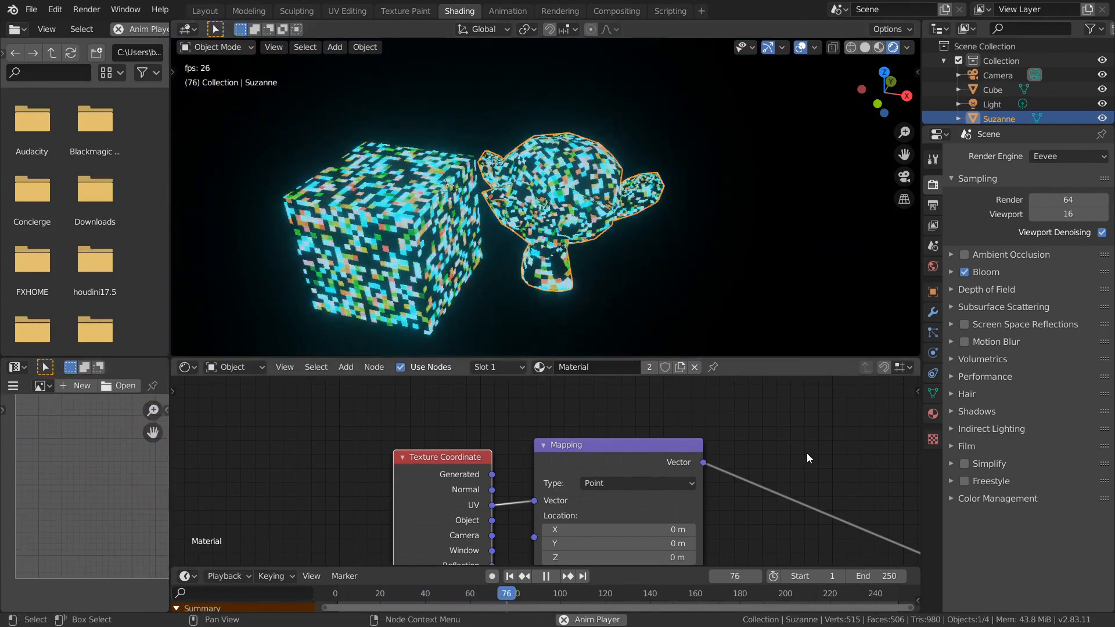
- Change the Sine math node before the ColorRamp to the Cosine operation
scroll(807, 452, "down", 6)
middle_click_drag(835, 457, 511, 542)
scroll(511, 542, "down", 2)
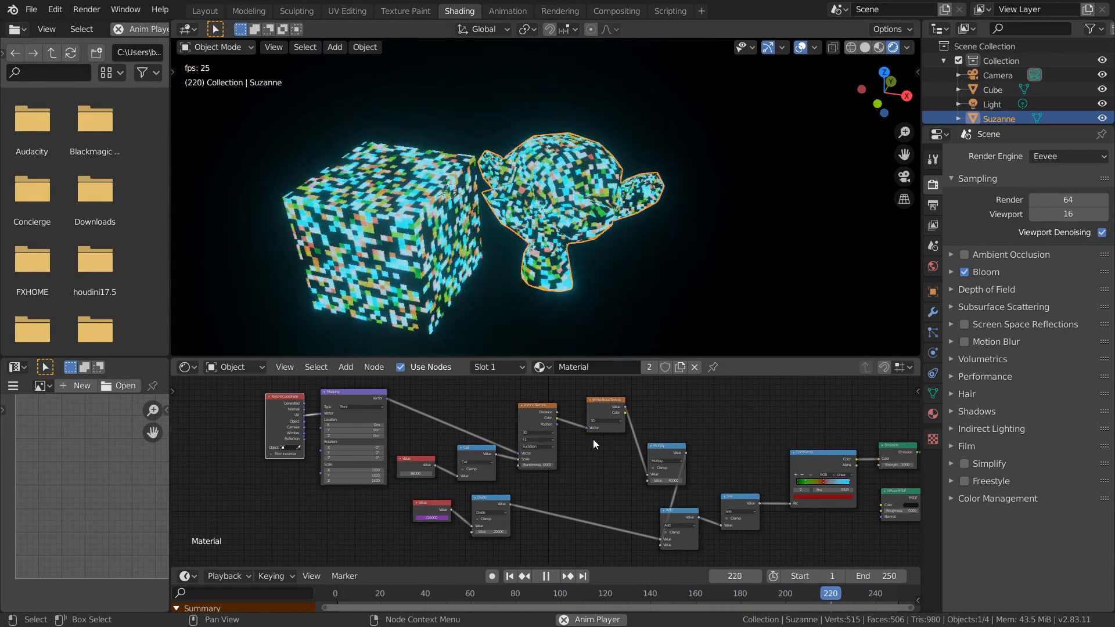
middle_click_drag(695, 490, 546, 468)
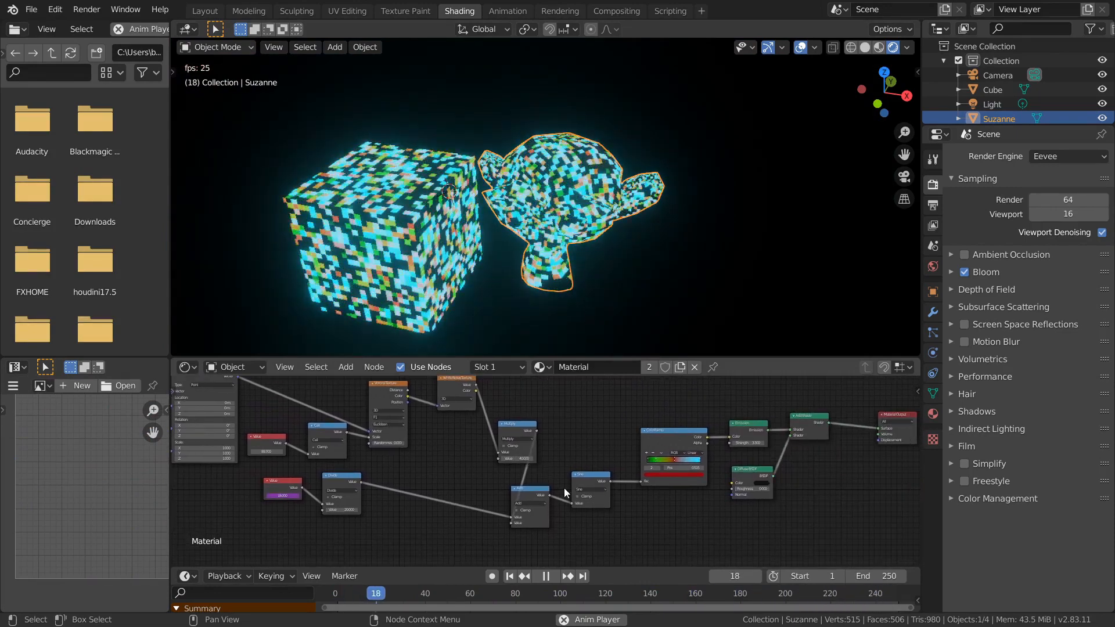
scroll(602, 470, "up", 5)
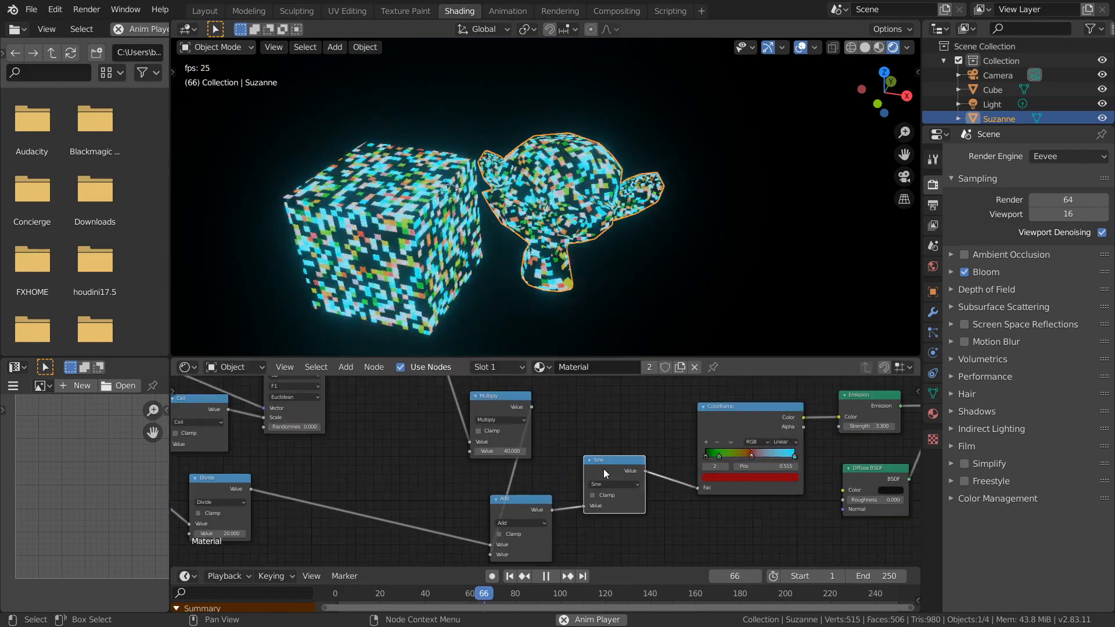
left_click(612, 489)
left_click(536, 339)
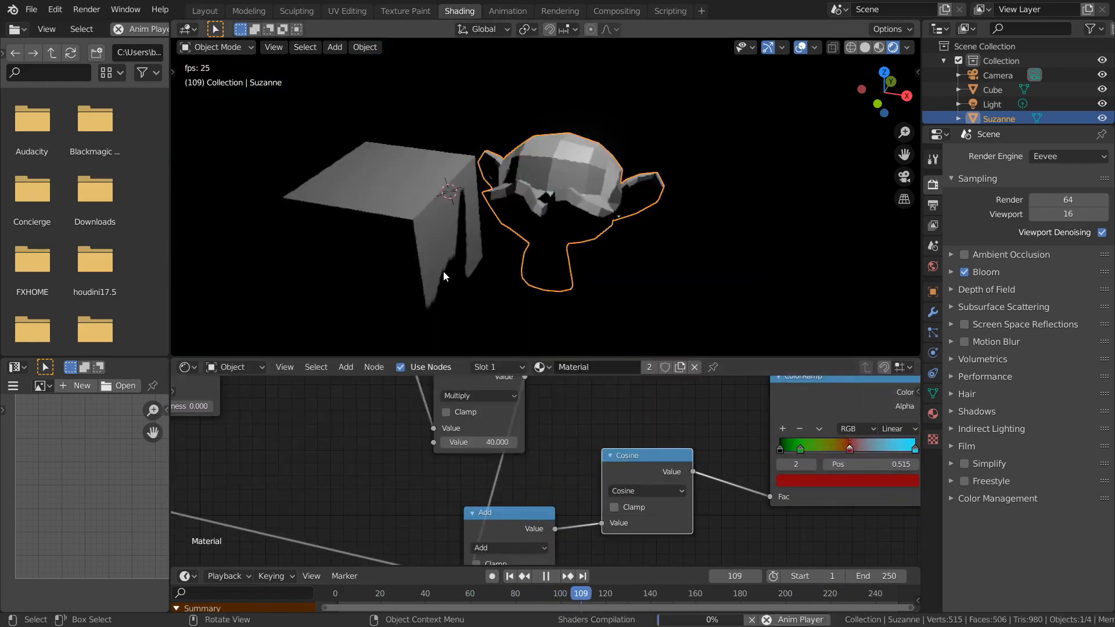
middle_click_drag(364, 229, 483, 181, "shift")
scroll(483, 181, "up", 2)
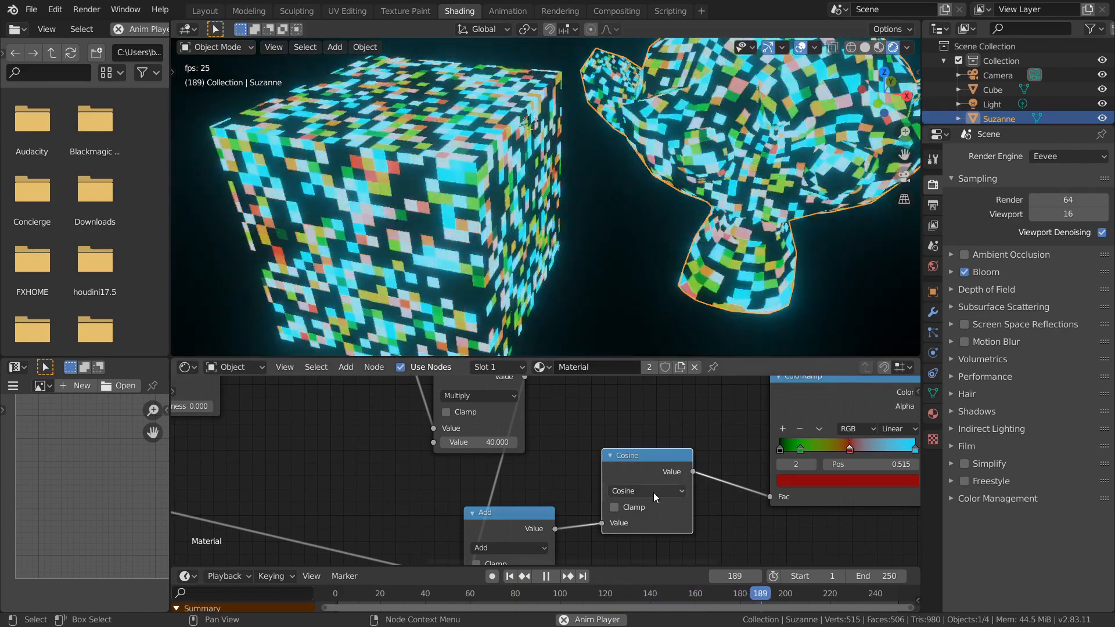
- Try the Tangent operation on the math node before the ColorRamp, and set the node back to Sine
left_click(653, 492)
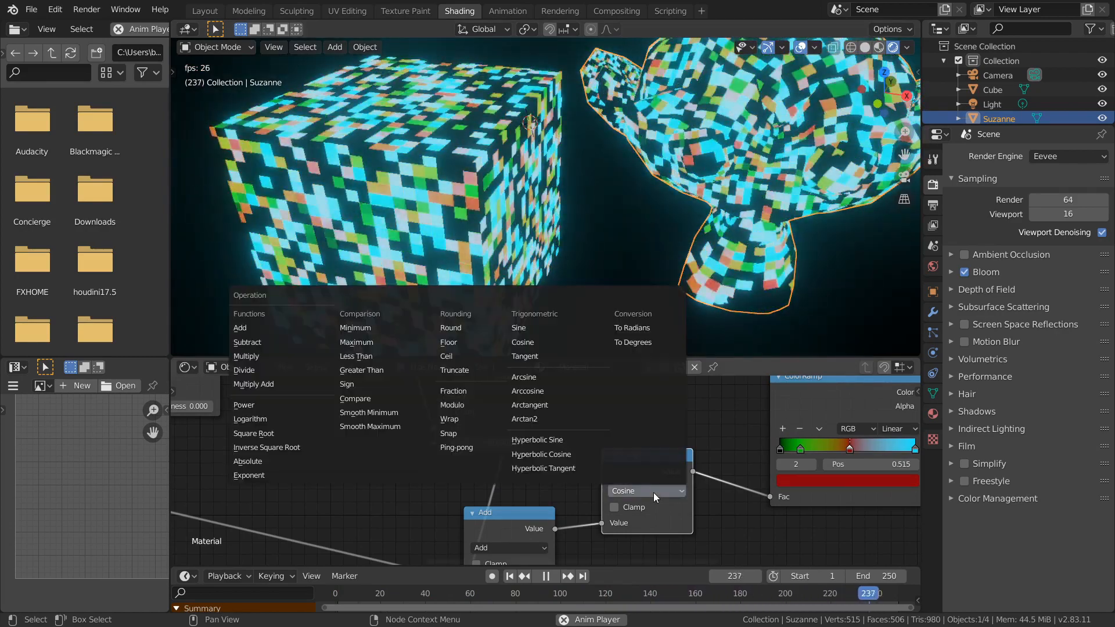
left_click(528, 356)
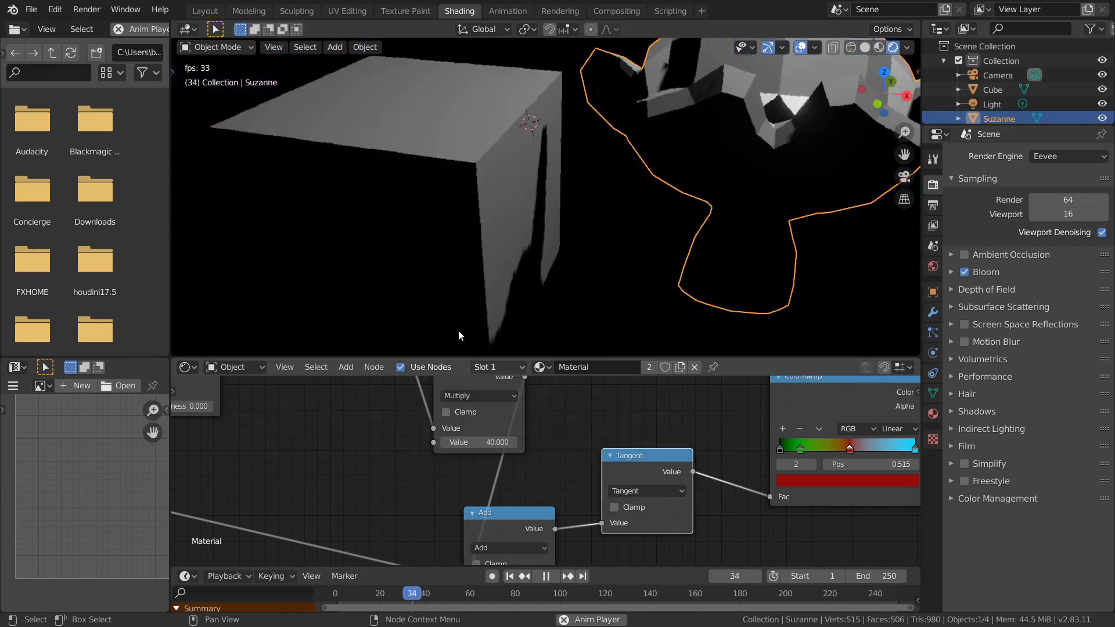
scroll(504, 228, "down", 3)
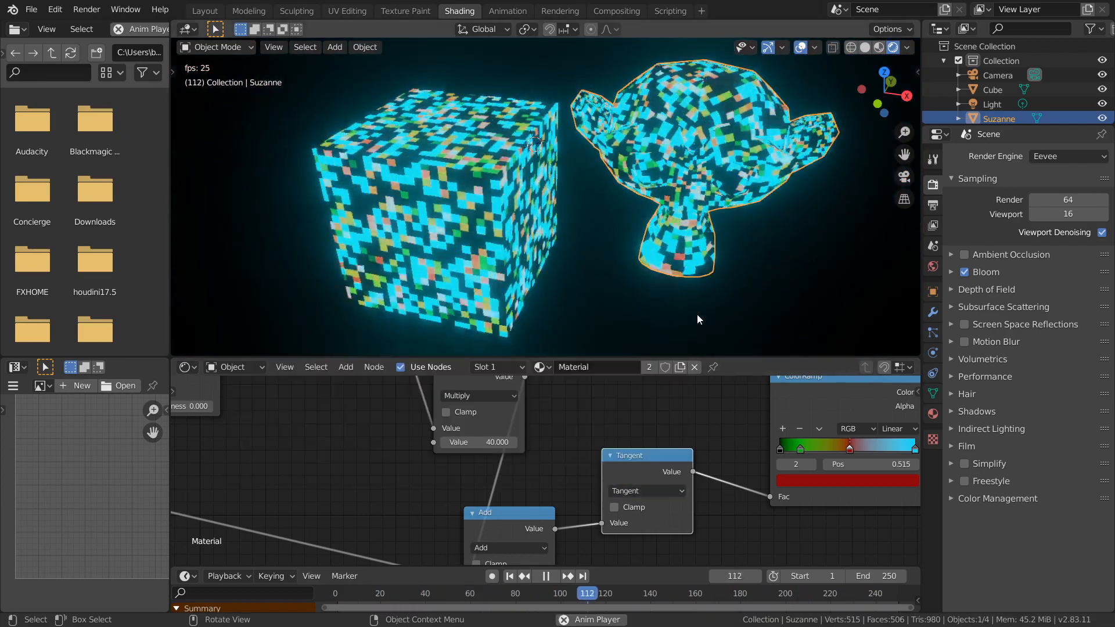
left_click(646, 491)
left_click(549, 323)
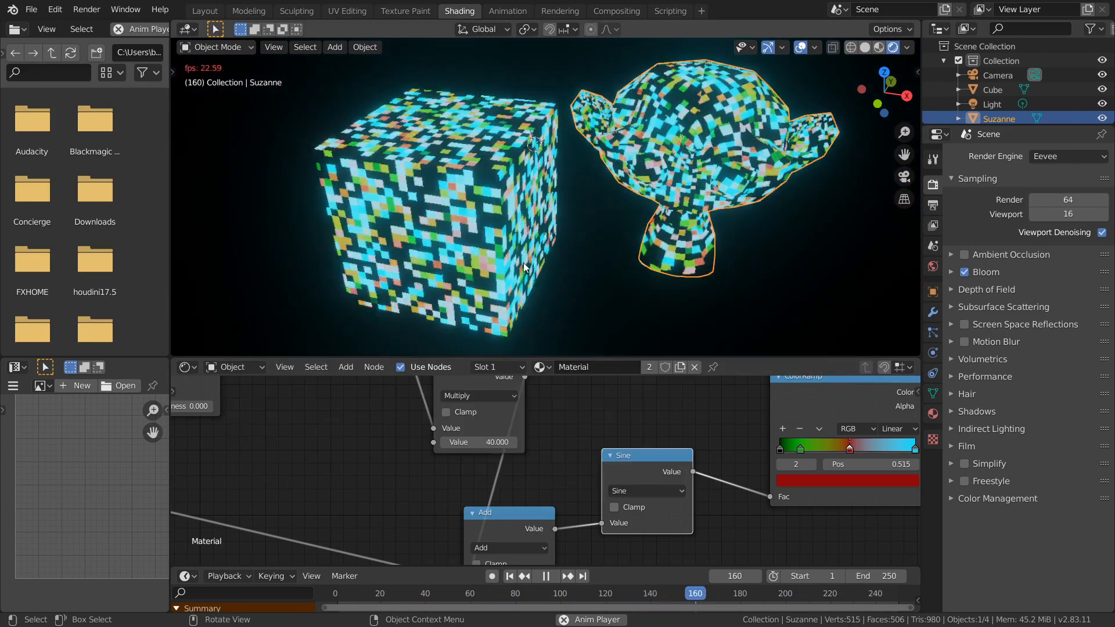
- Remove the red and green middle stops from the ColorRamp, leaving only the black and cyan end stops
middle_click_drag(833, 438, 598, 452)
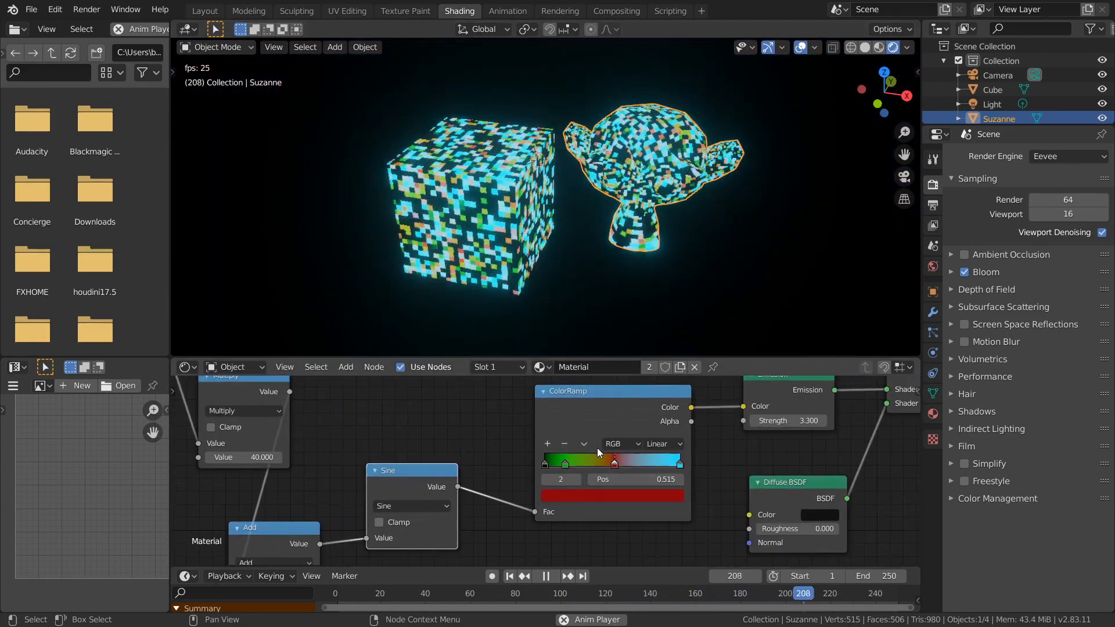
left_click(567, 444)
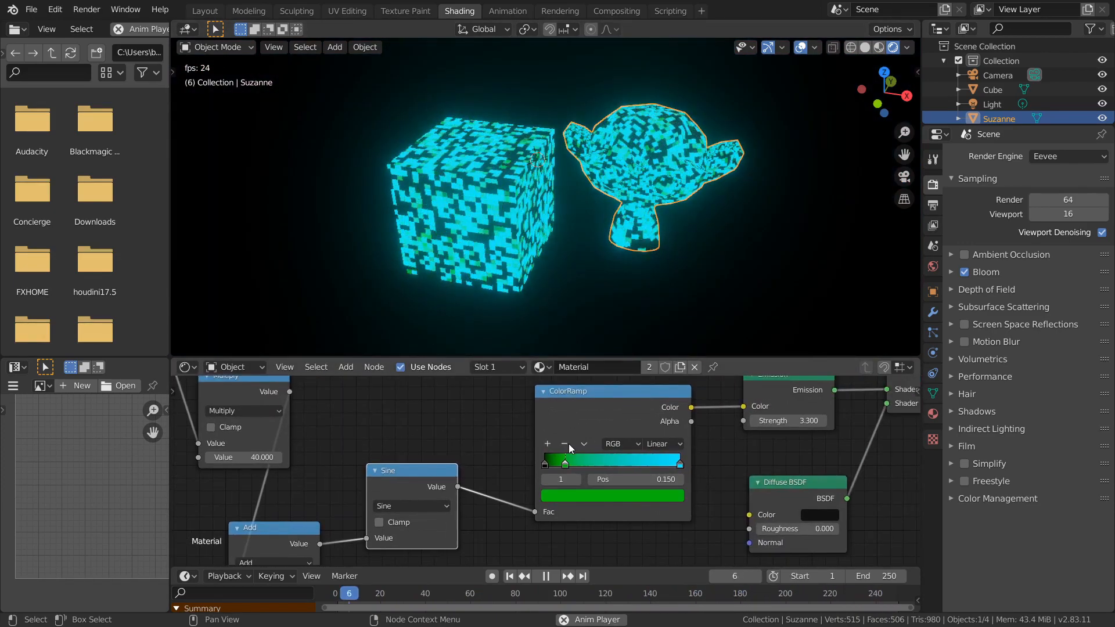
left_click(568, 445)
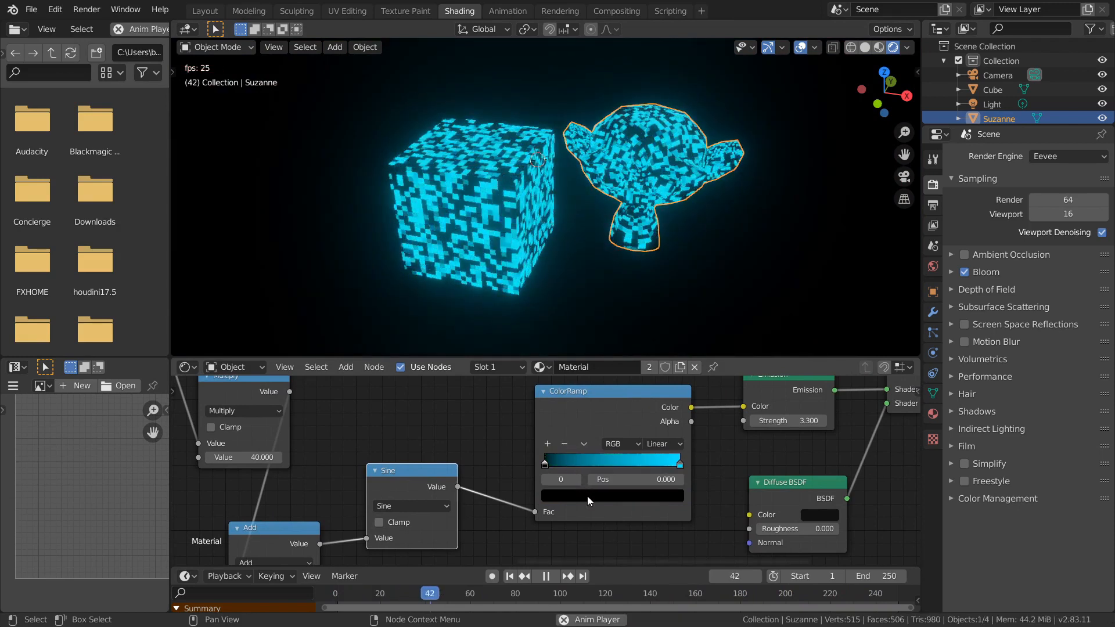
- Change the ColorRamp's cyan end stop at position 1.000 to a bright red
left_click(577, 479)
left_click(590, 492)
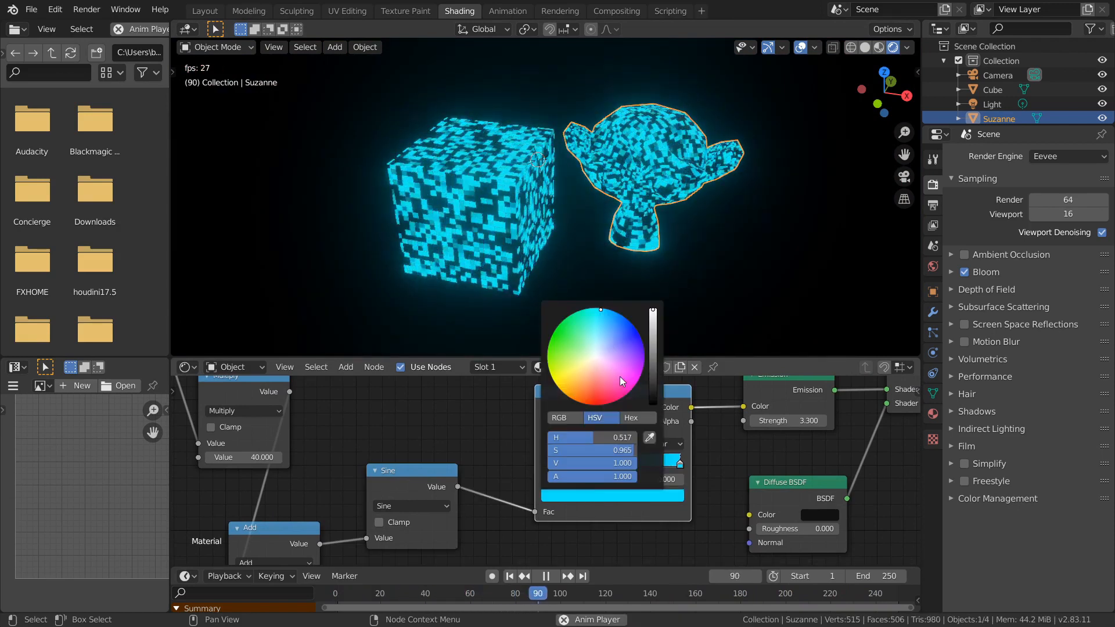
left_click(620, 378)
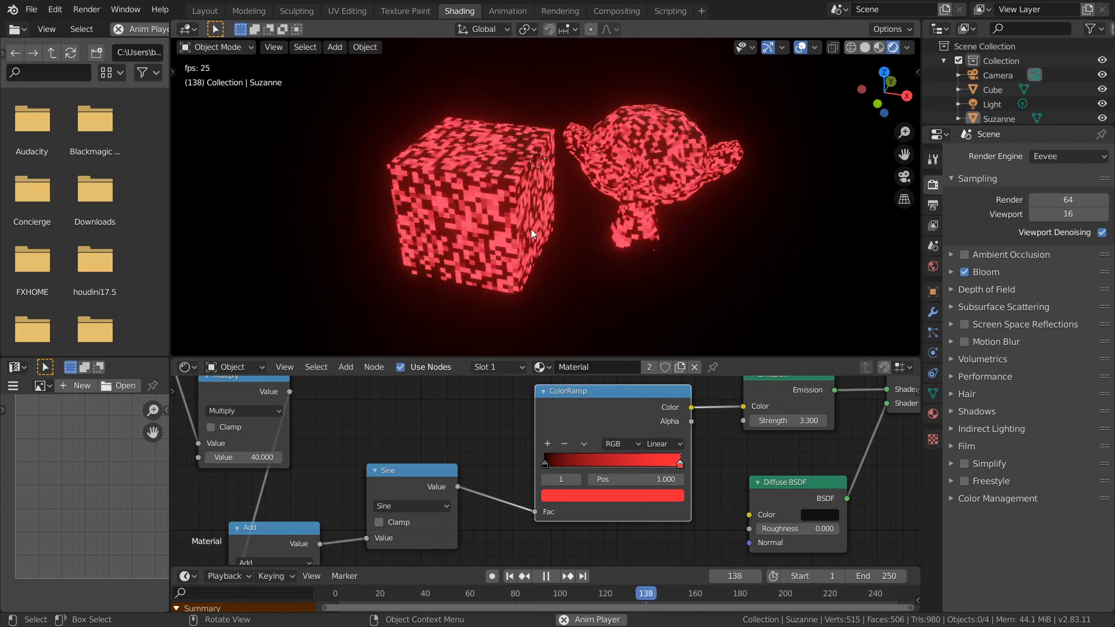
scroll(517, 232, "down", 2)
scroll(681, 497, "down", 7)
middle_click_drag(563, 498, 643, 509)
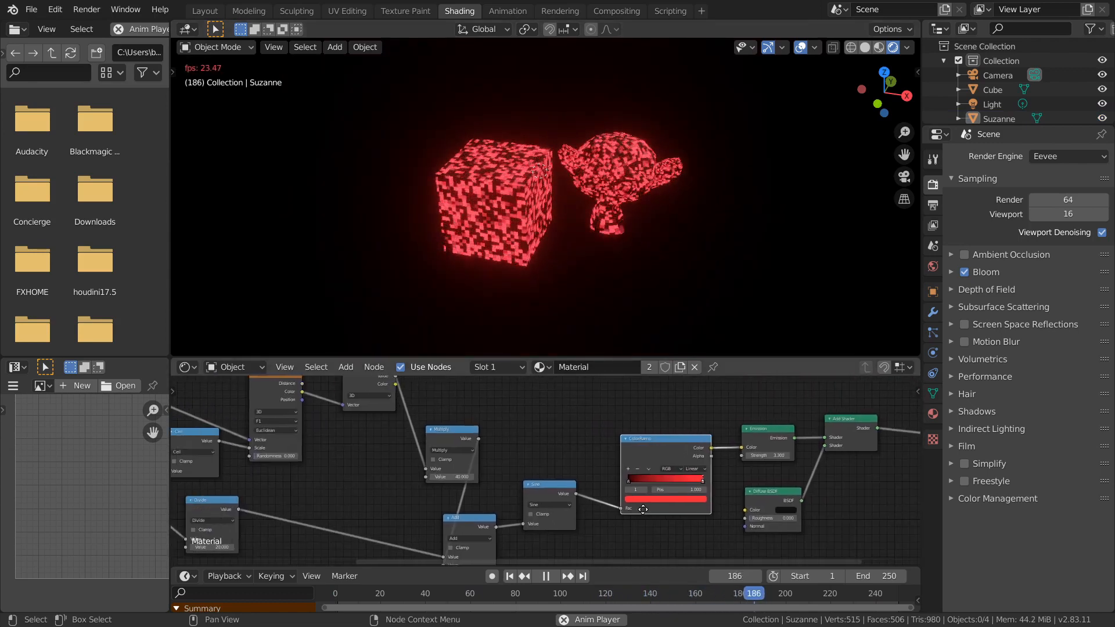